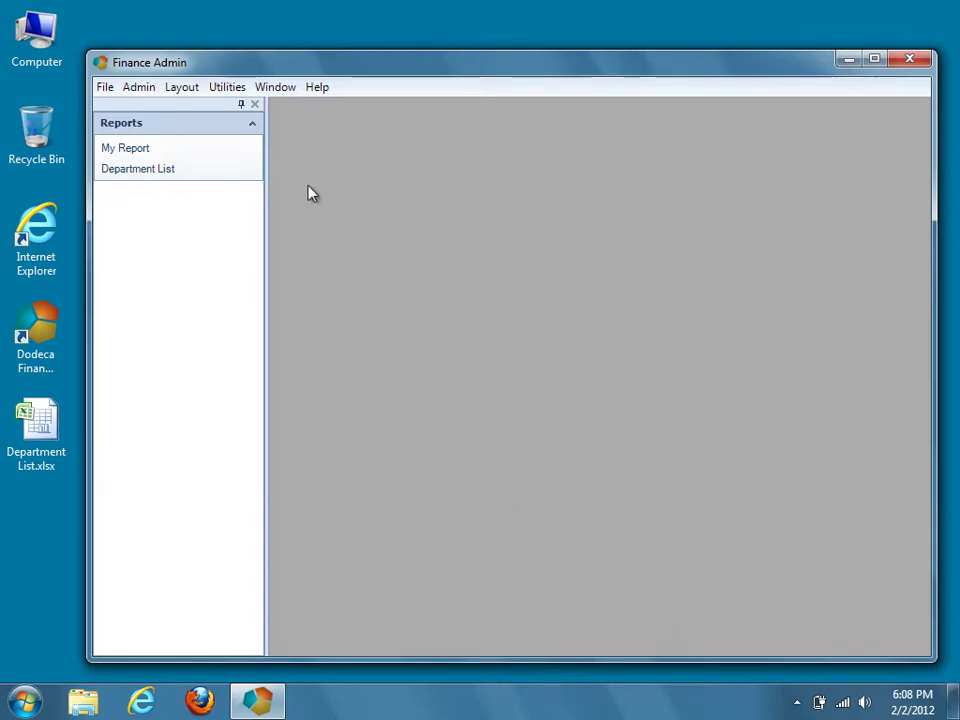
Open the Department List report and select its GroupName column header
click(241, 180)
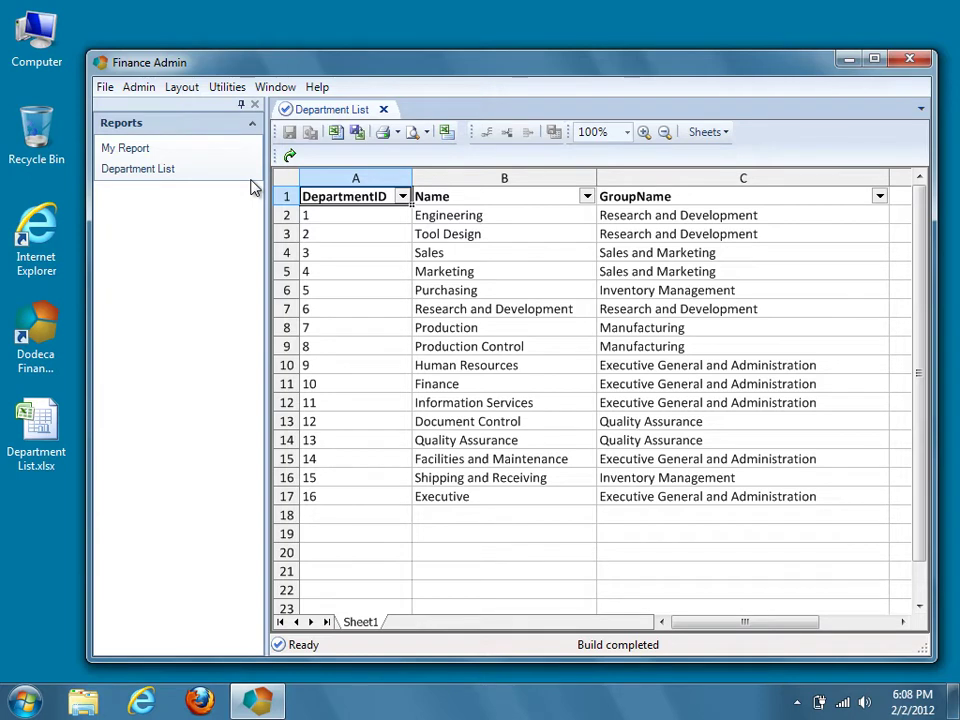
click(682, 199)
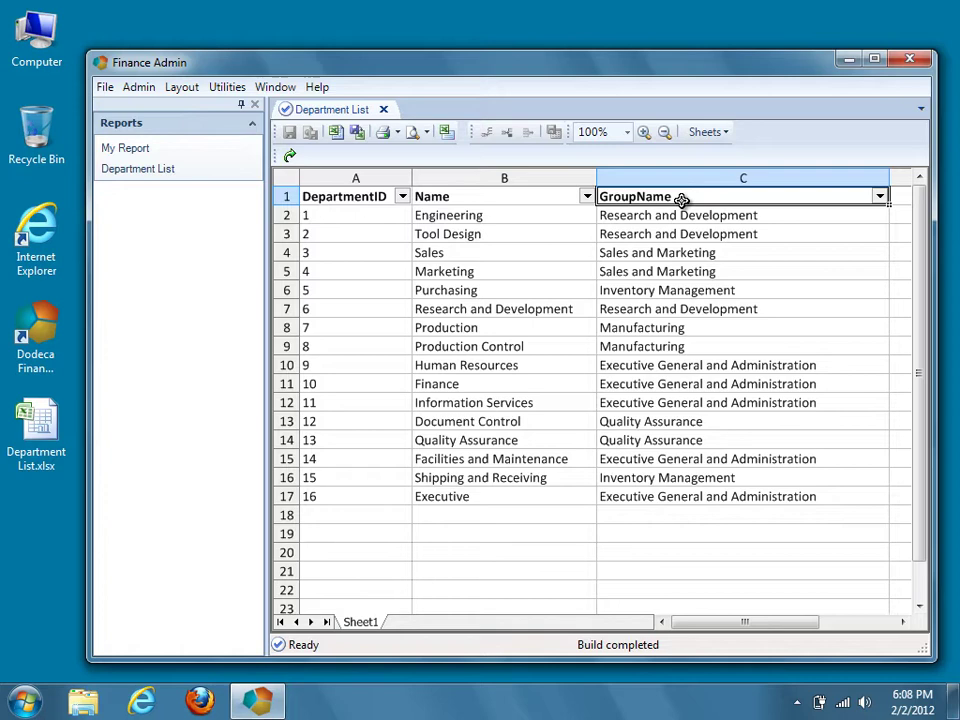
Switch to Excel by opening Department List.xlsx from the desktop and select the named range SQL.DataRange.1
double_click(58, 416)
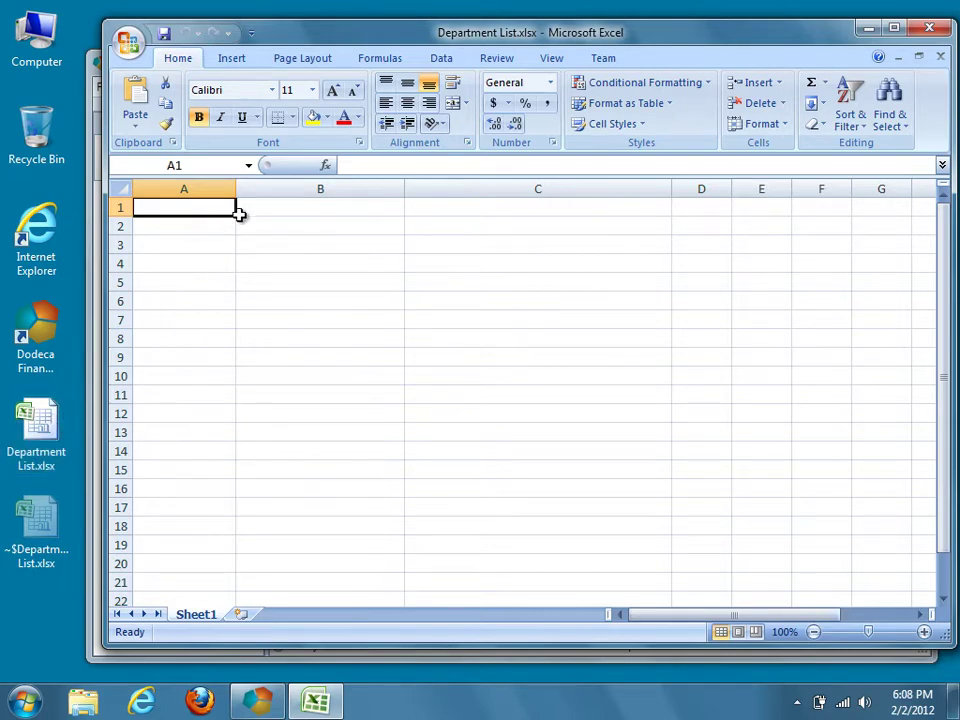
click(250, 168)
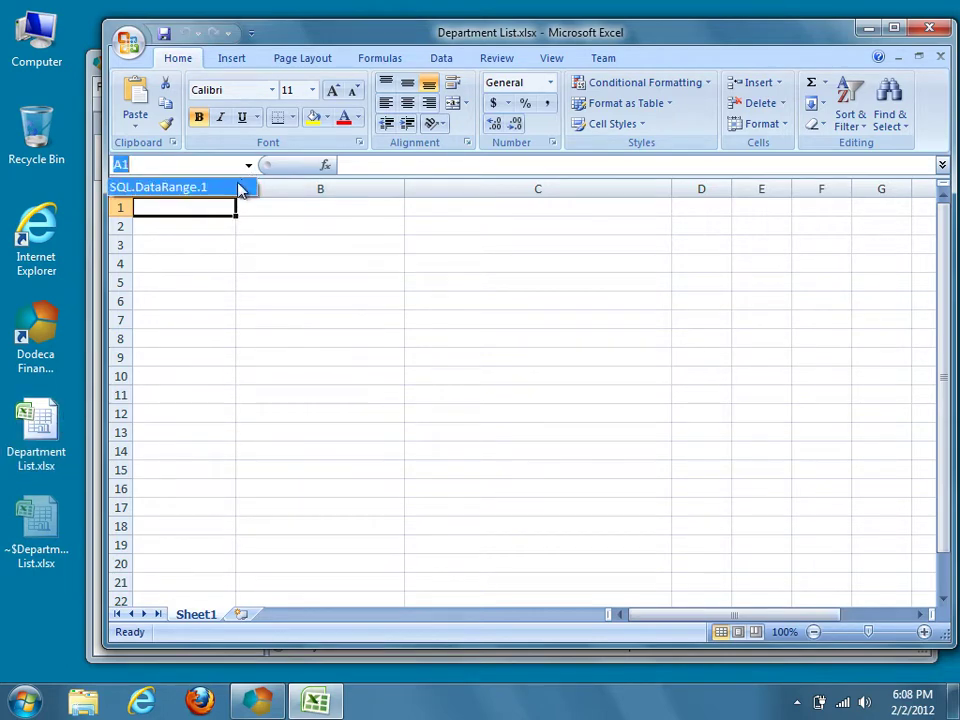
click(238, 184)
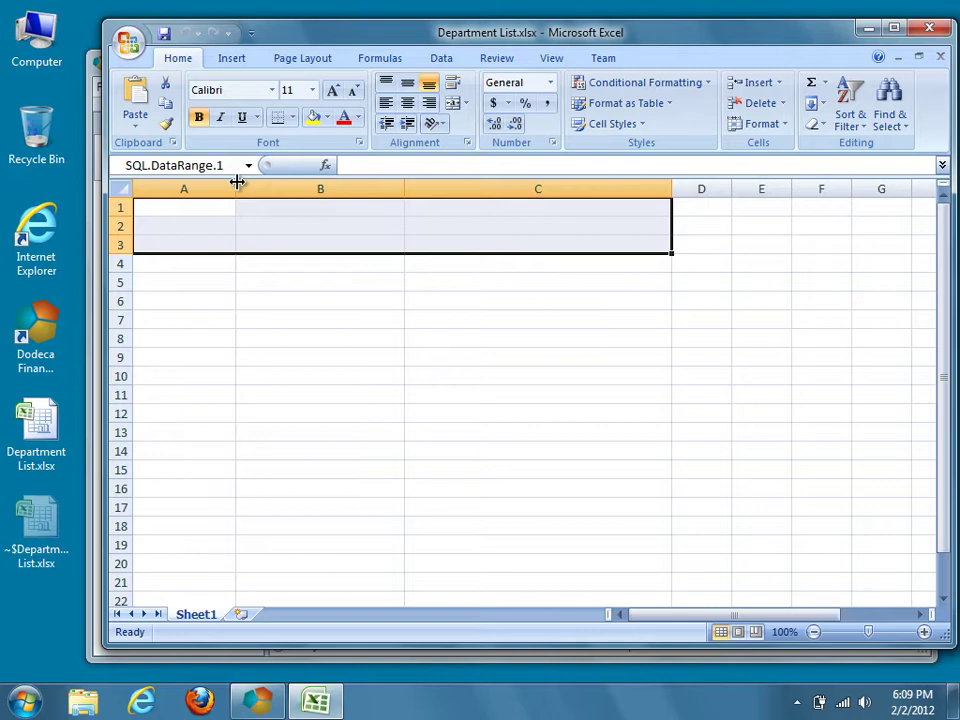
Edit the named range SQL.DataRange.1 so it refers to =Sheet1!$A$2:$C$3, leaving row 1 out of the range
drag(221, 203, 419, 214)
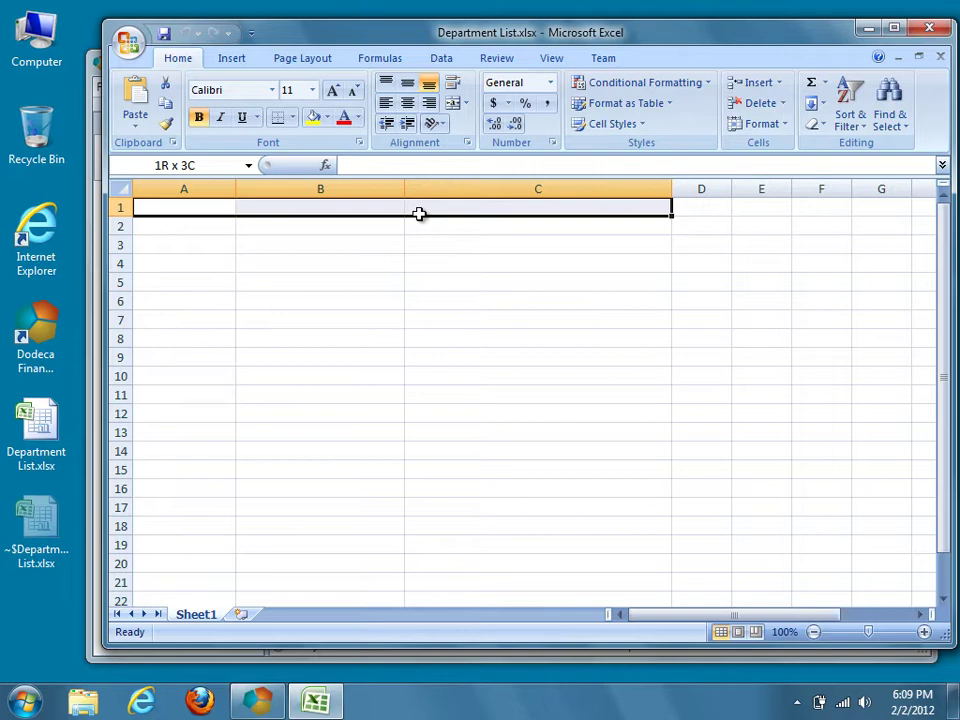
drag(419, 214, 405, 189)
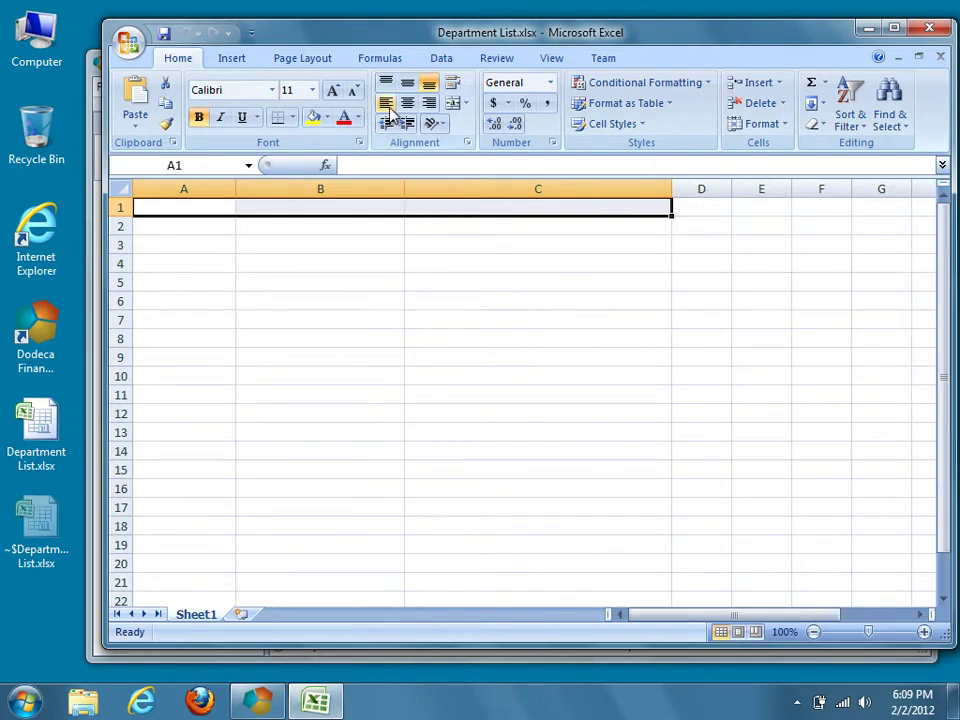
click(392, 62)
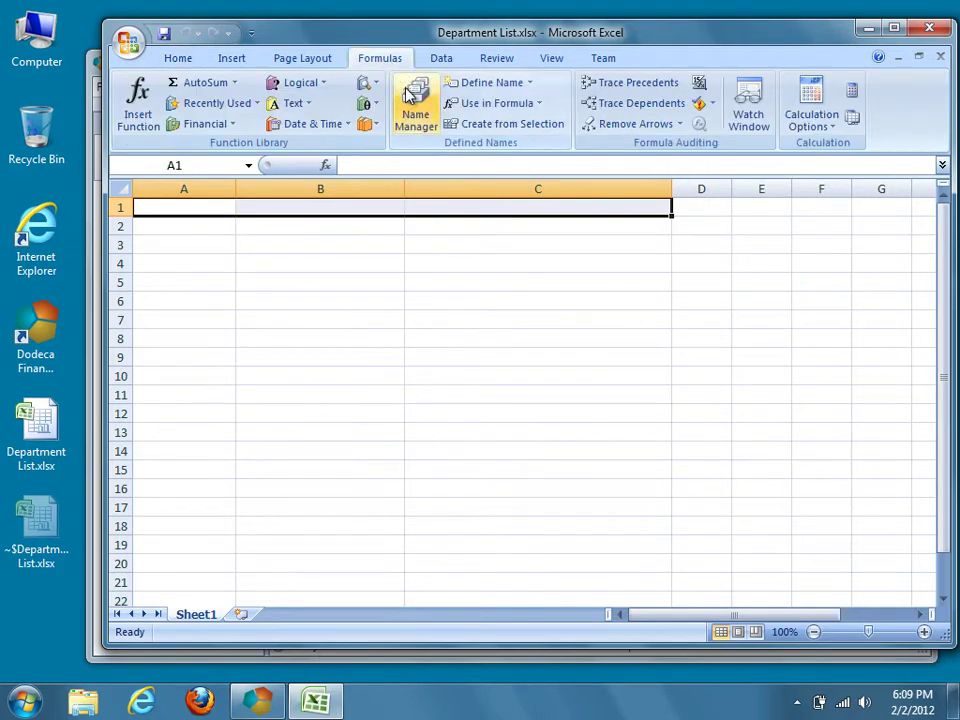
click(410, 95)
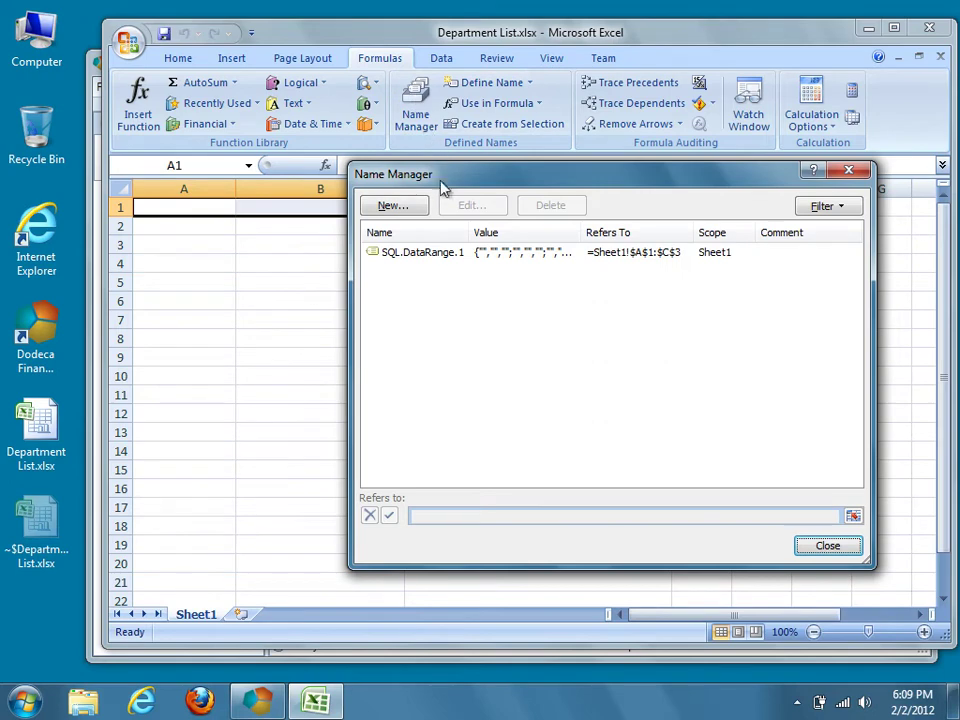
click(436, 258)
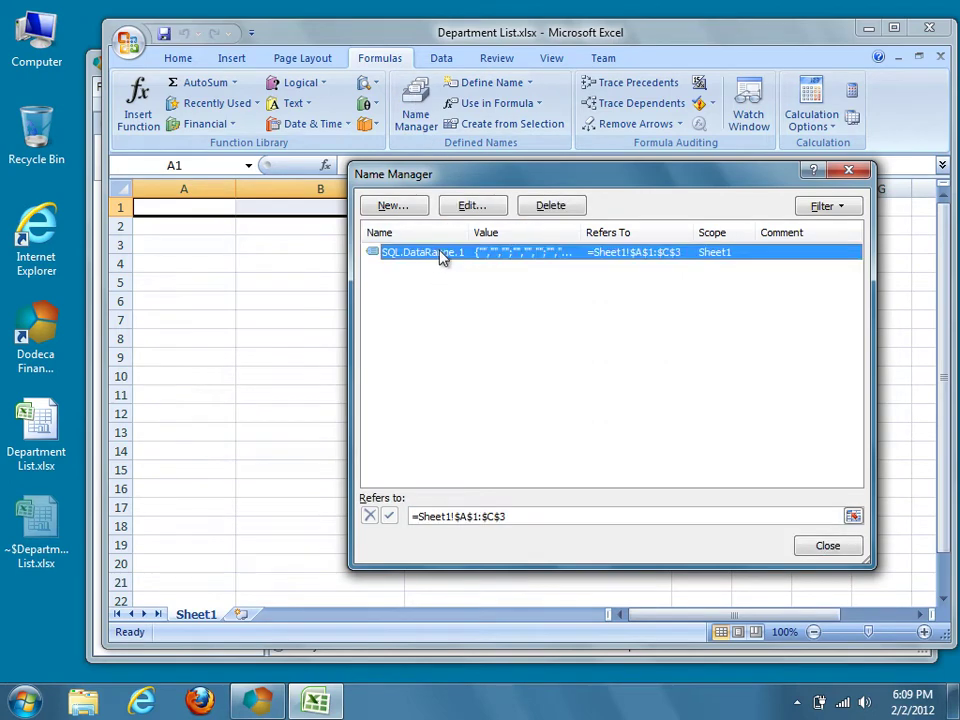
click(469, 206)
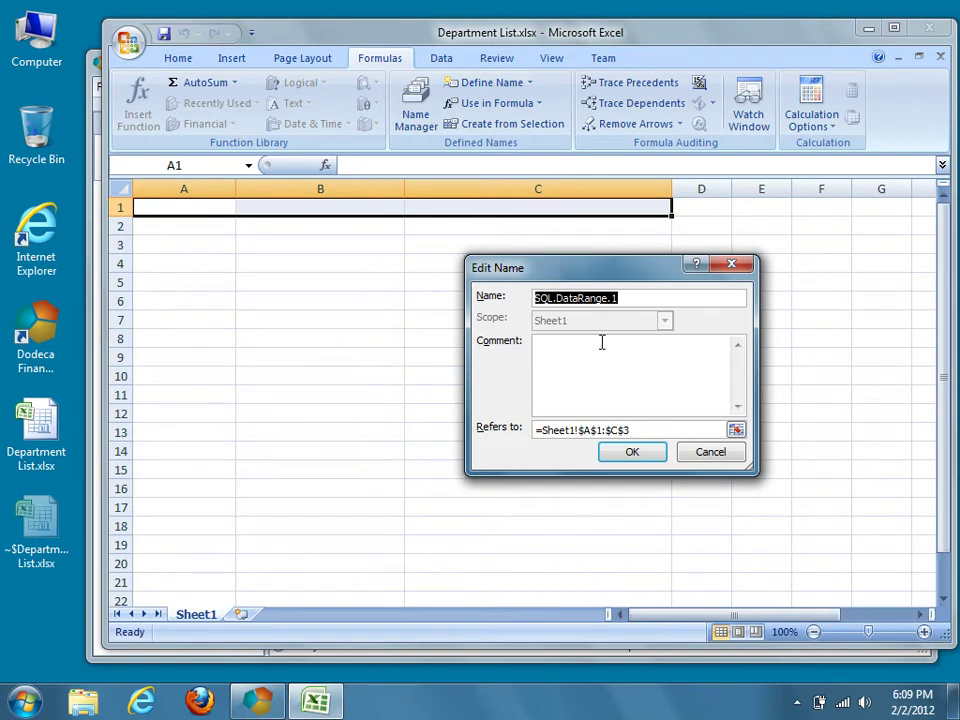
click(604, 430)
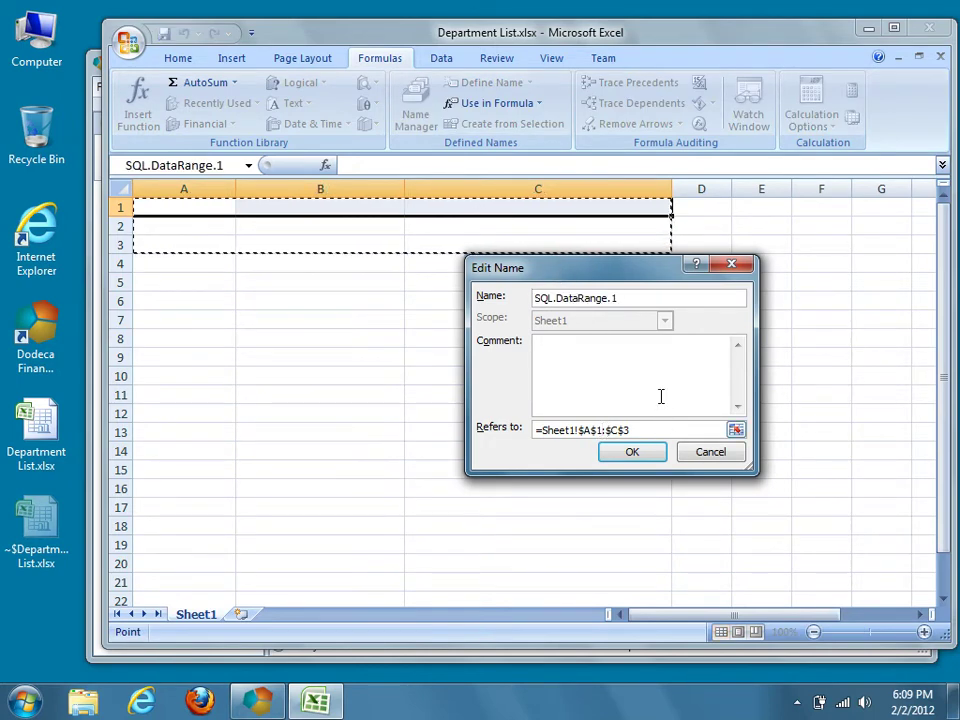
key(BackSpace)
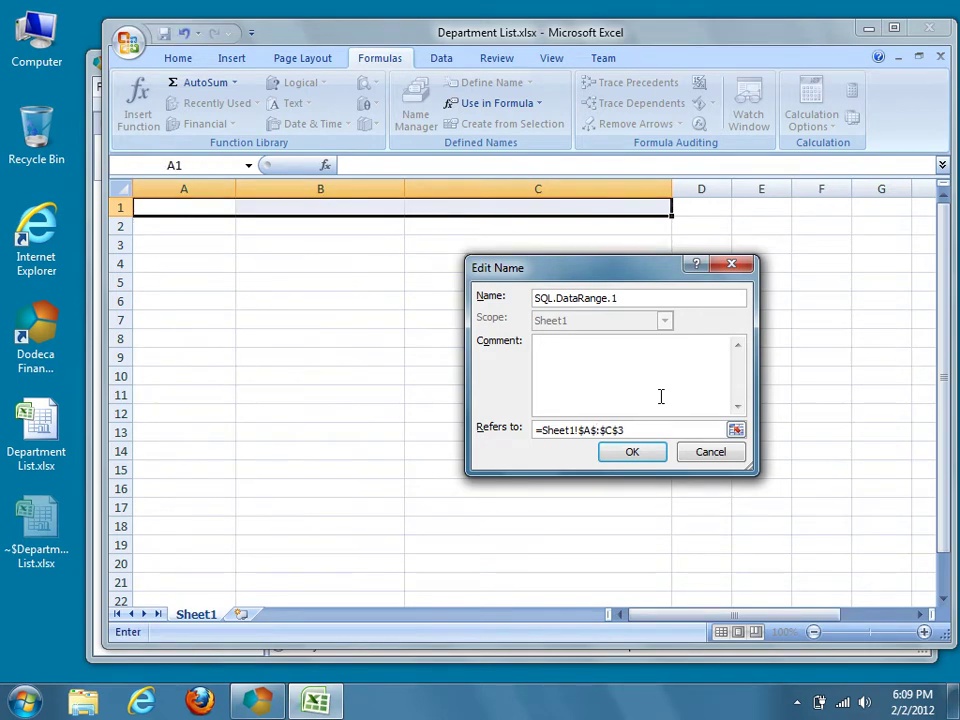
text(2)
click(660, 455)
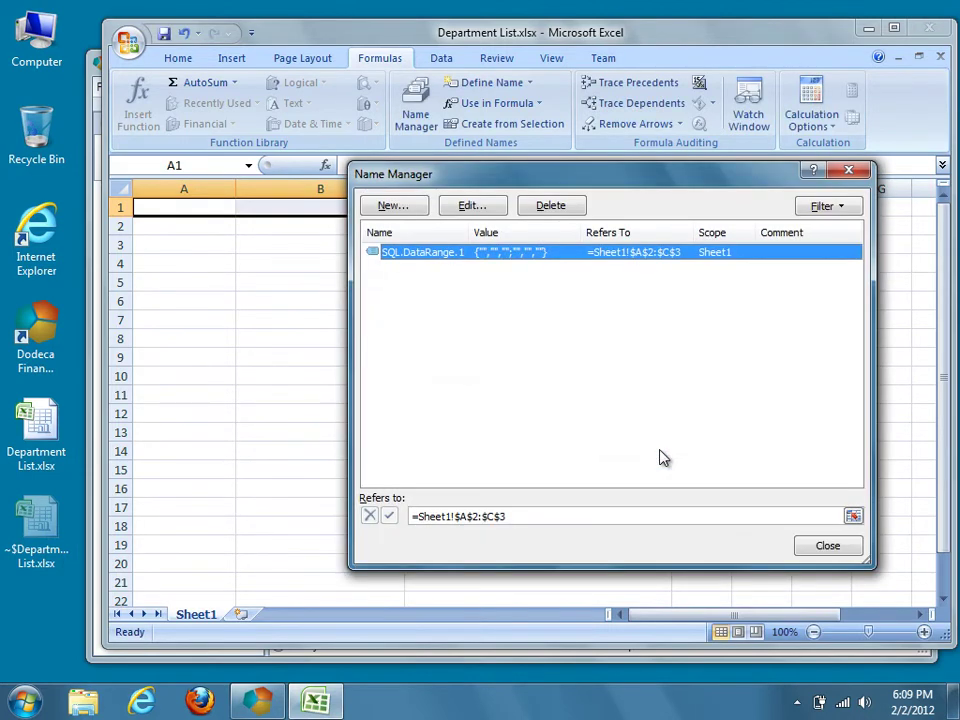
click(825, 546)
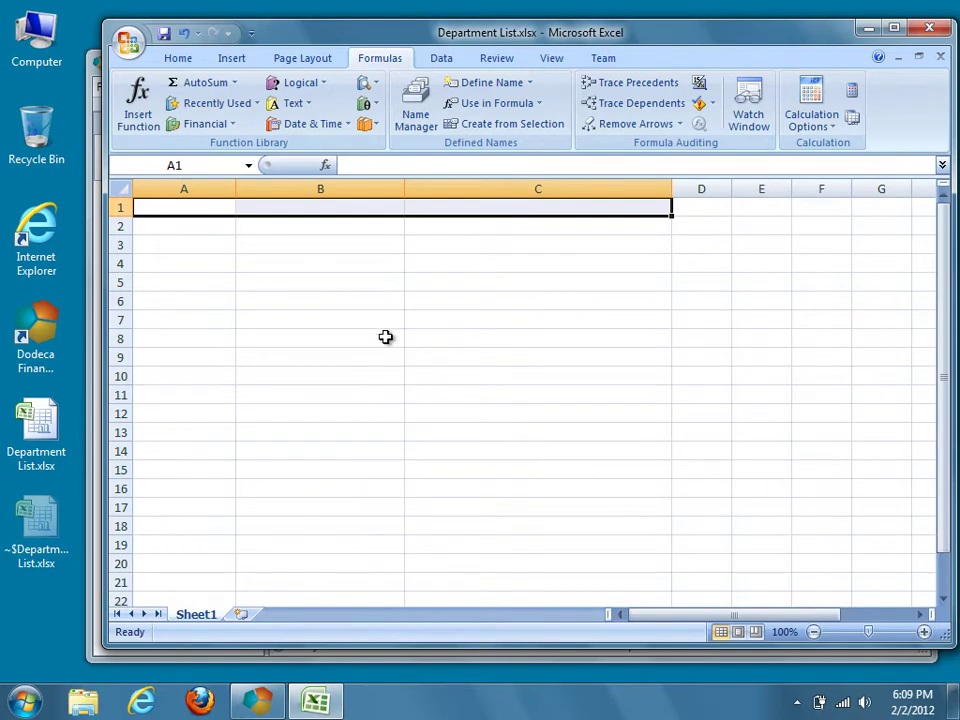
Check which cells the named range SQL.DataRange.1 covers and examine the row below it
click(248, 168)
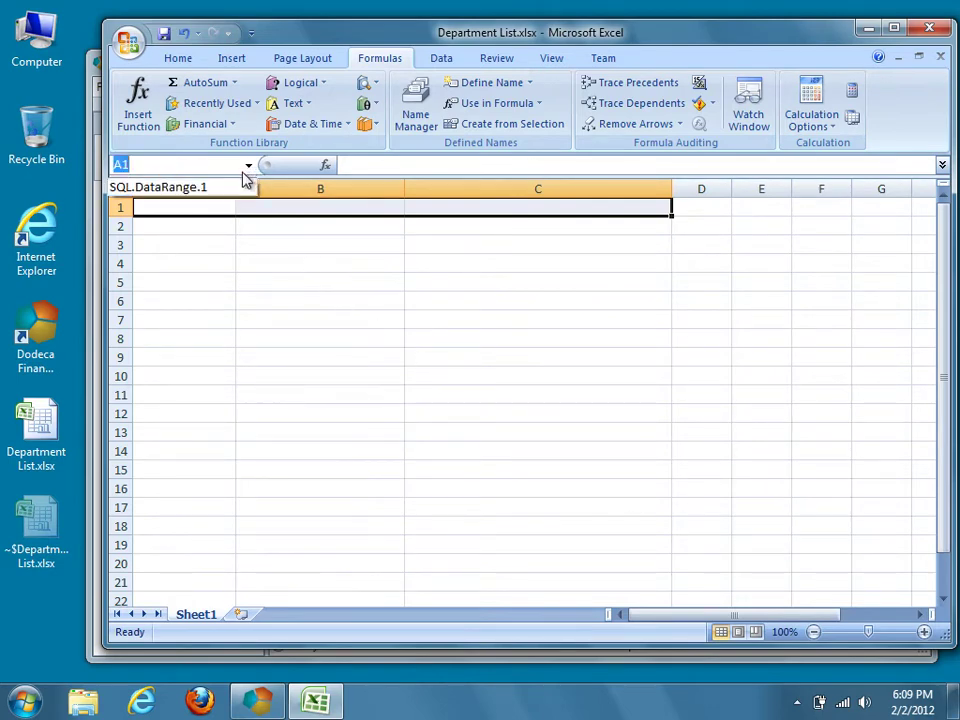
click(238, 188)
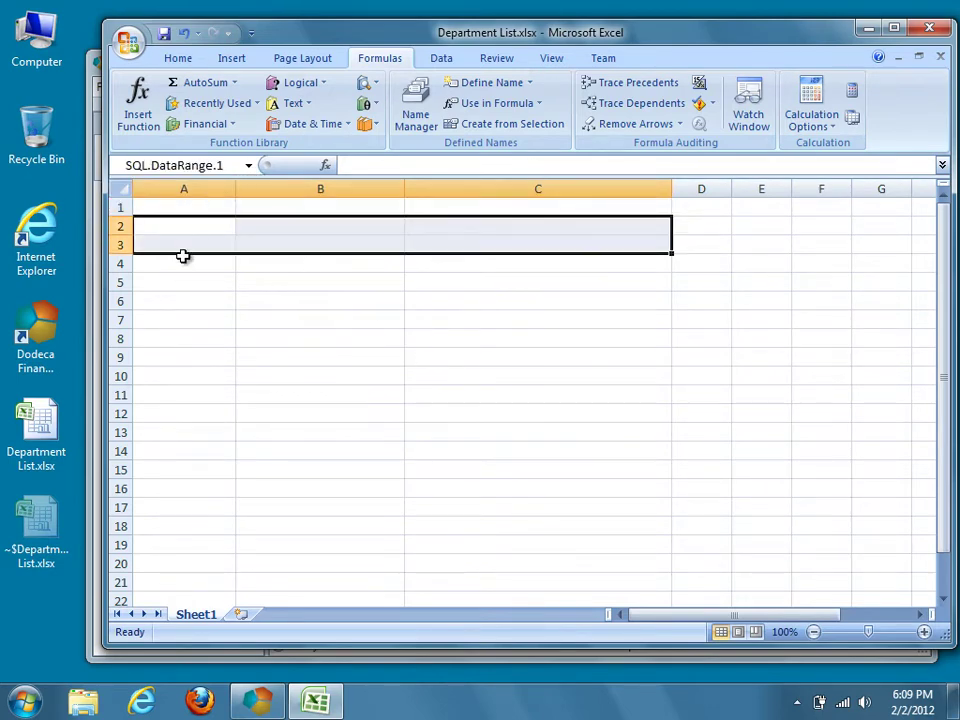
drag(183, 260, 417, 269)
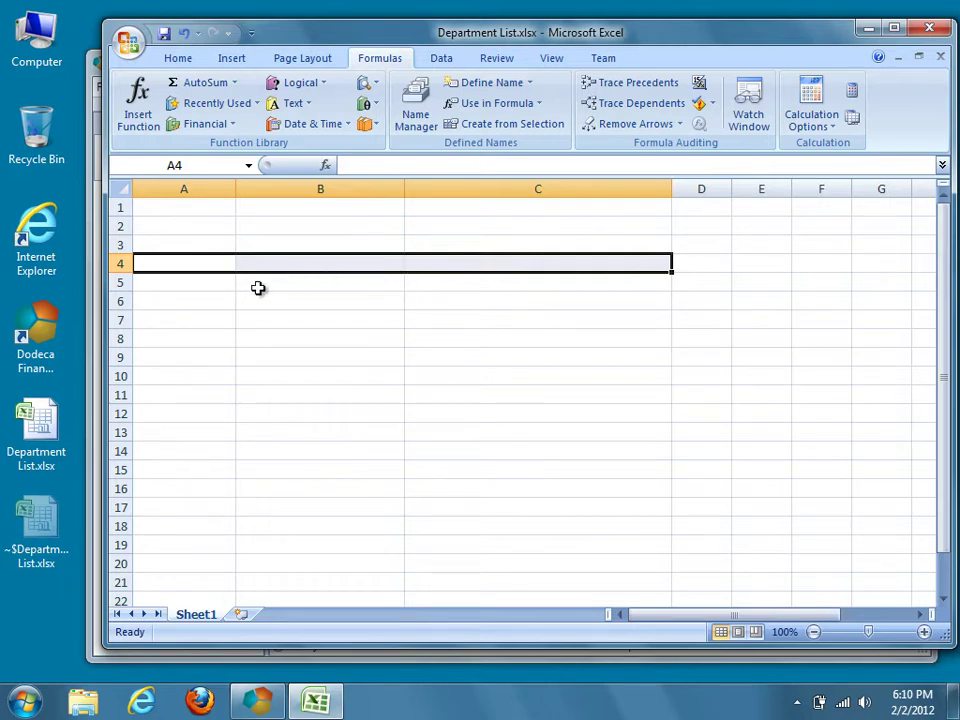
Enter the column headings Department ID, Department Name and Department Group in cells A5 to C5
click(224, 283)
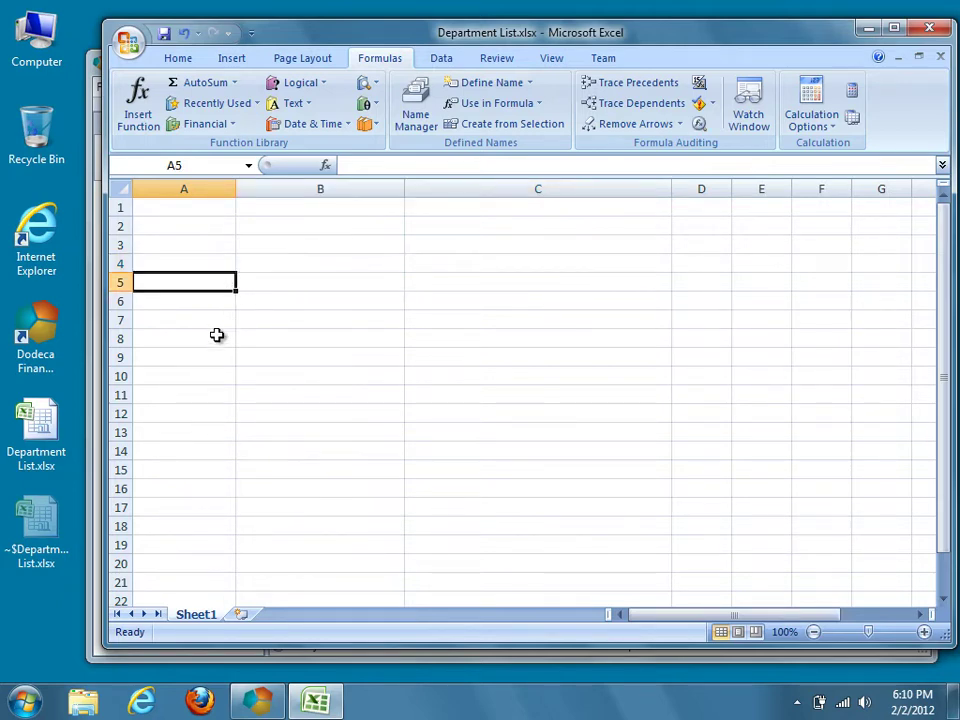
text(De)
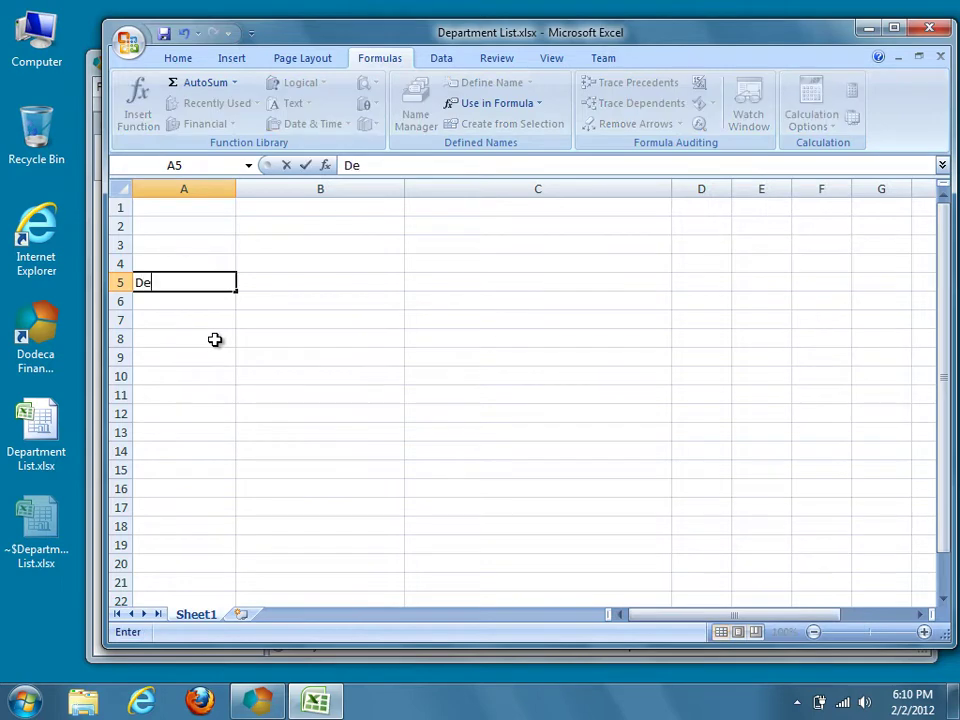
text(partment ID)
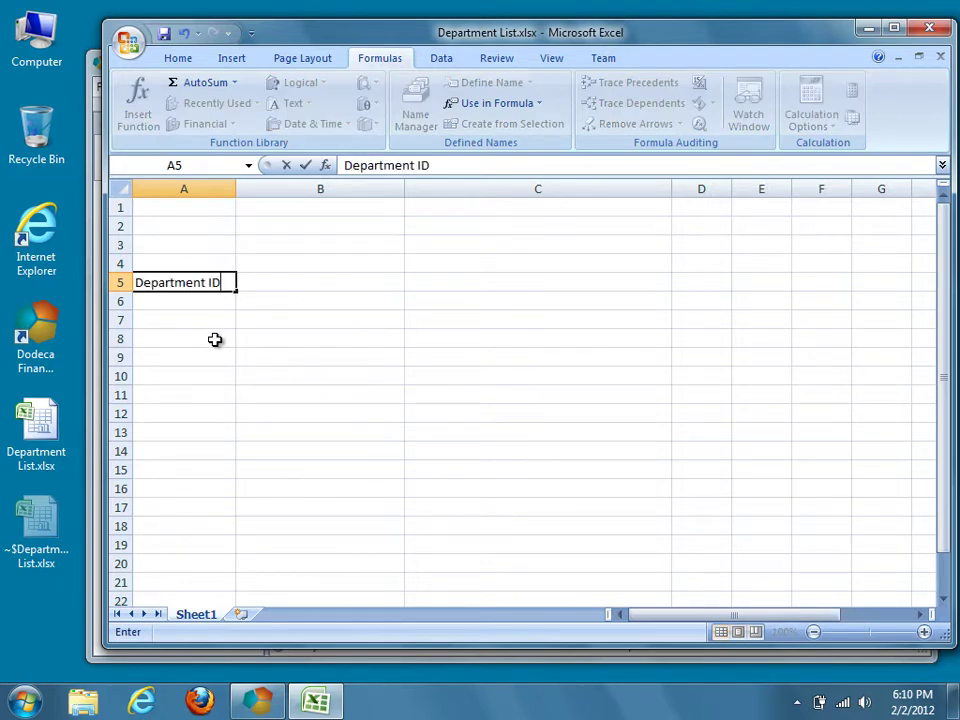
key(Tab)
text(D)
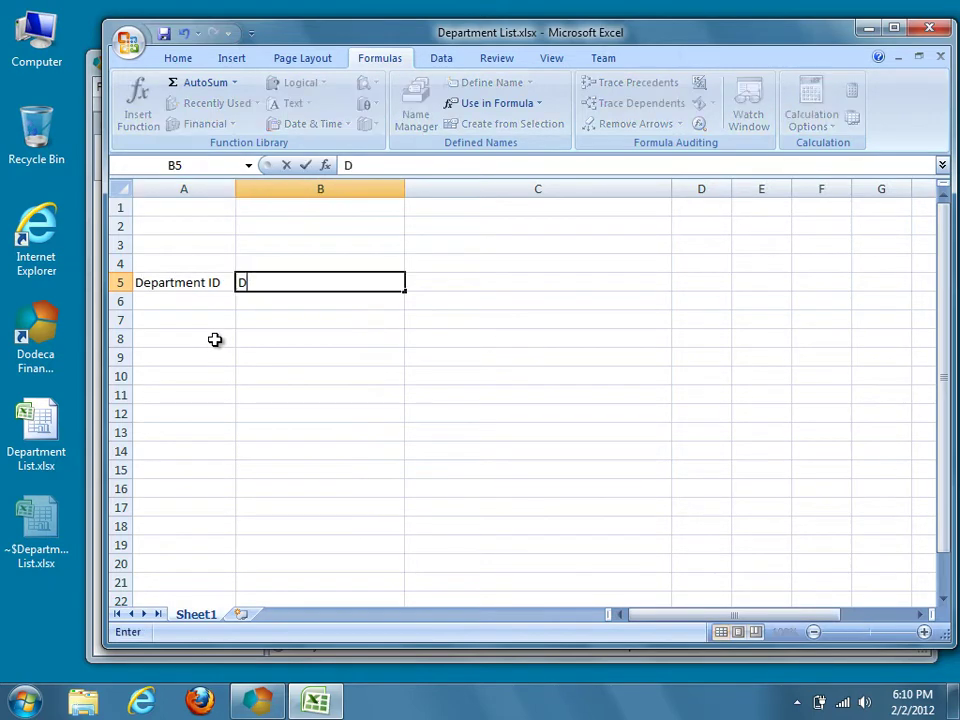
text(epartment Name)
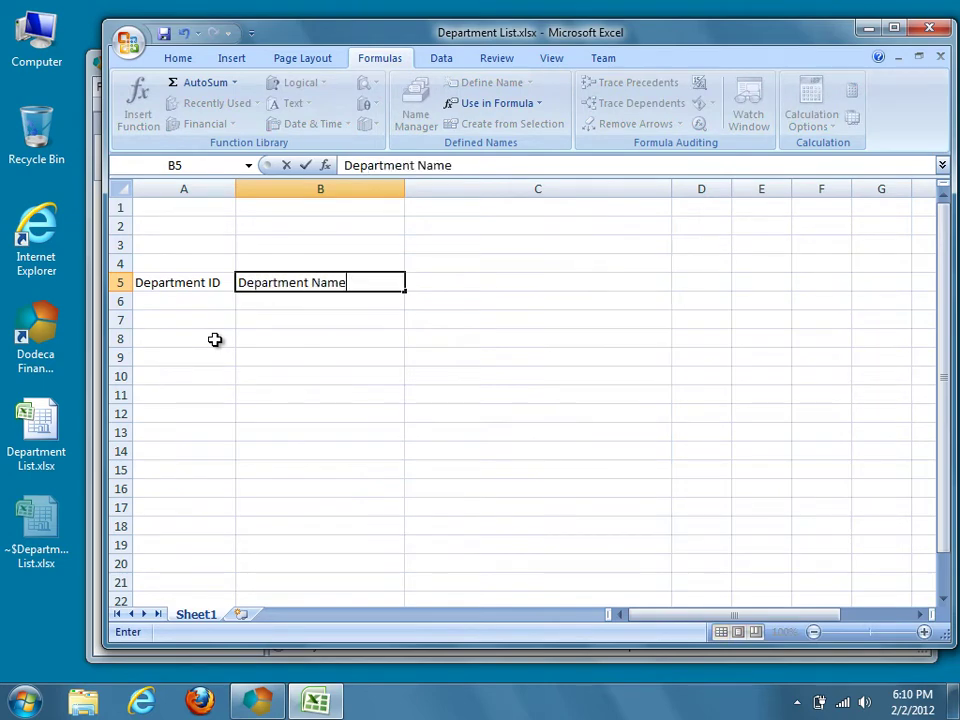
key(Tab)
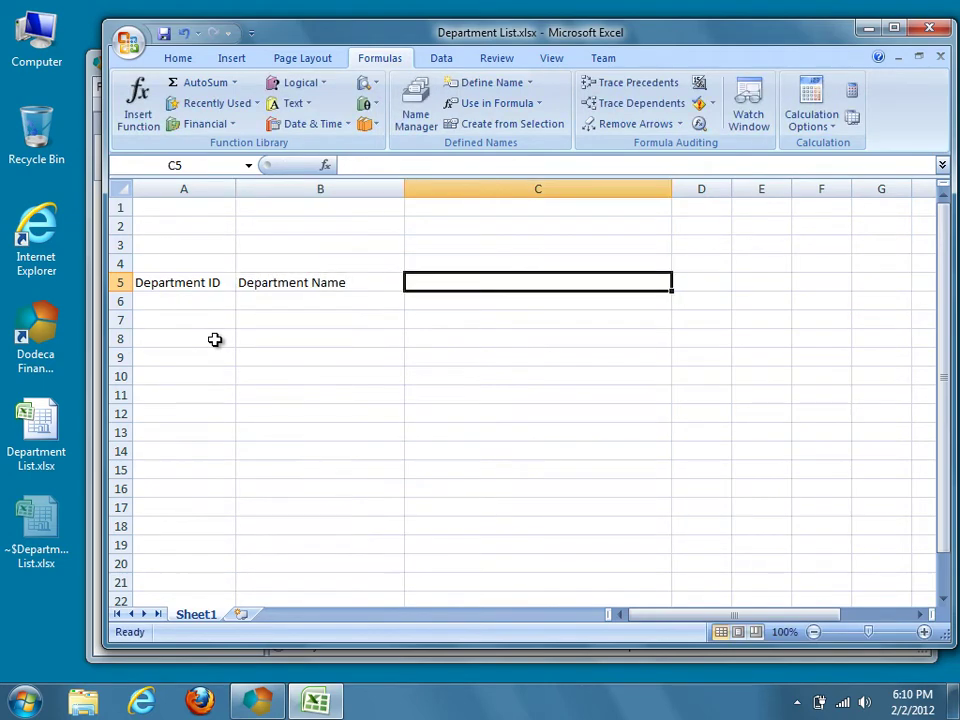
text(Department G)
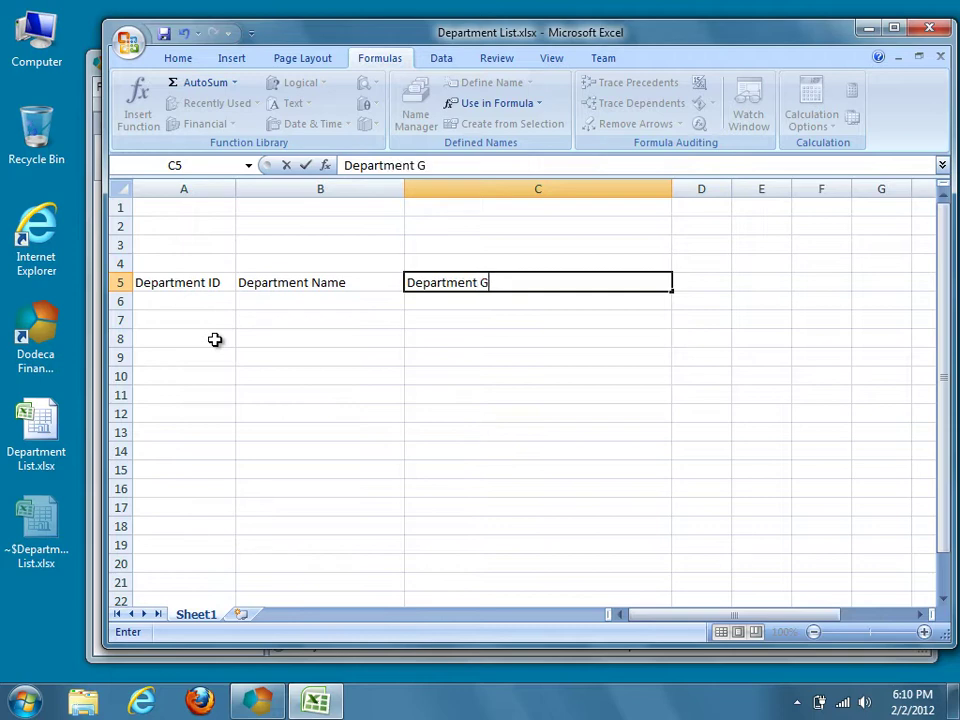
text(roup)
Make the three column headings in A5:C5 bold
drag(193, 285, 475, 285)
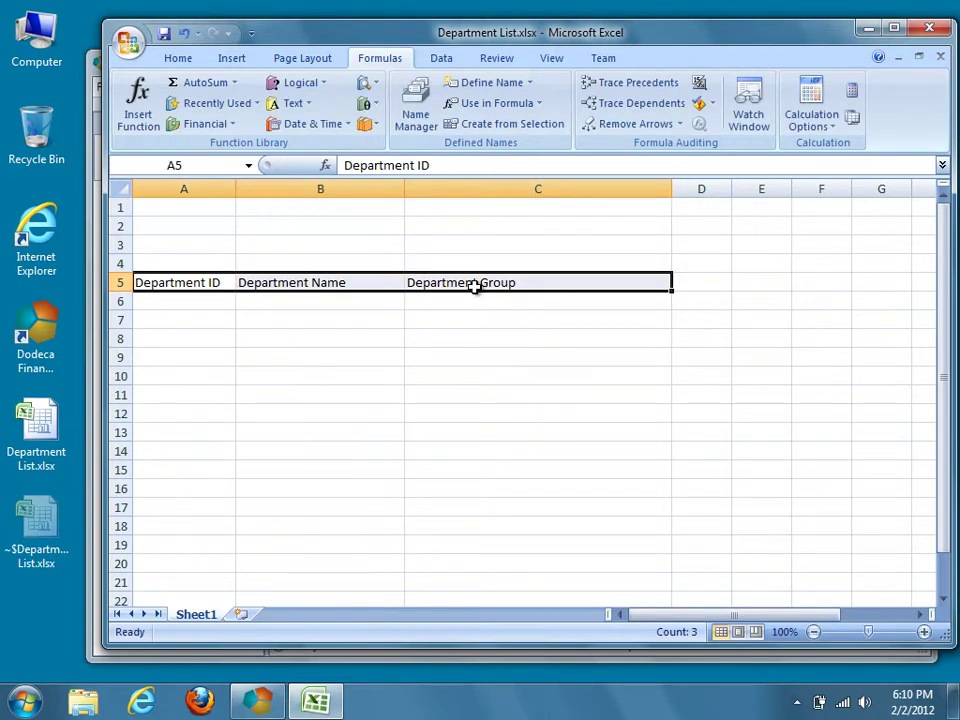
click(178, 60)
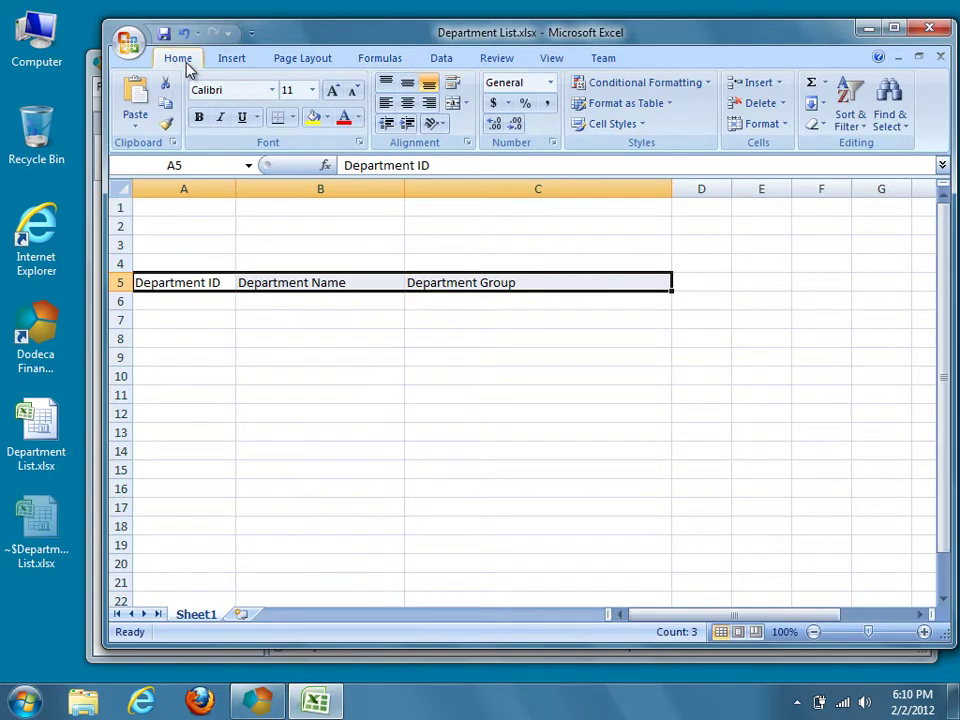
click(200, 118)
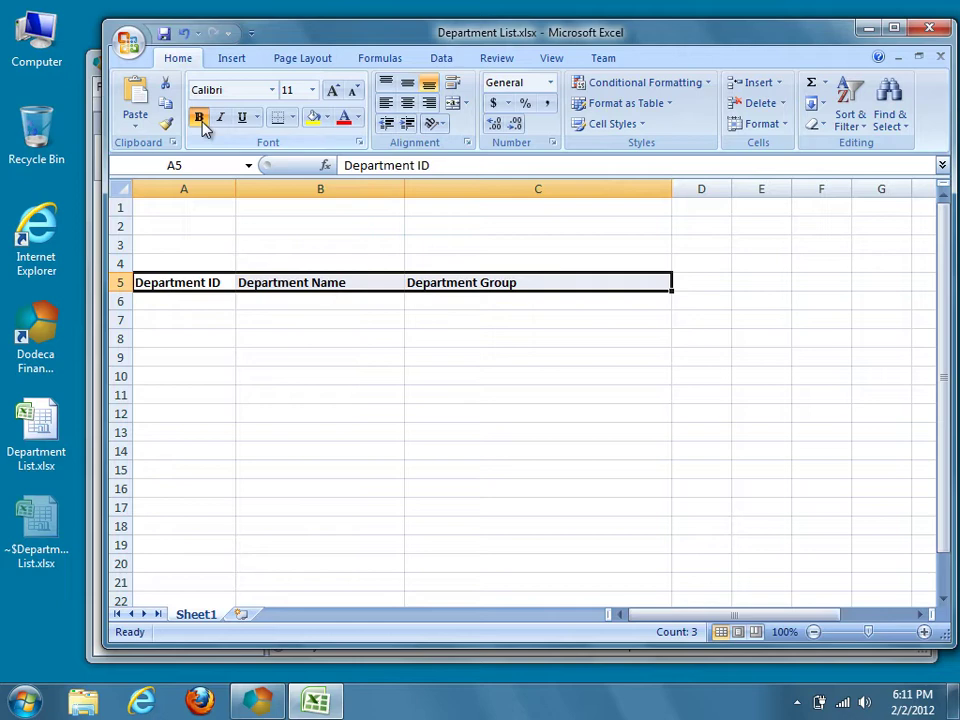
Define a new name Start.Cell for cell A6 with its scope set to Sheet1
click(222, 302)
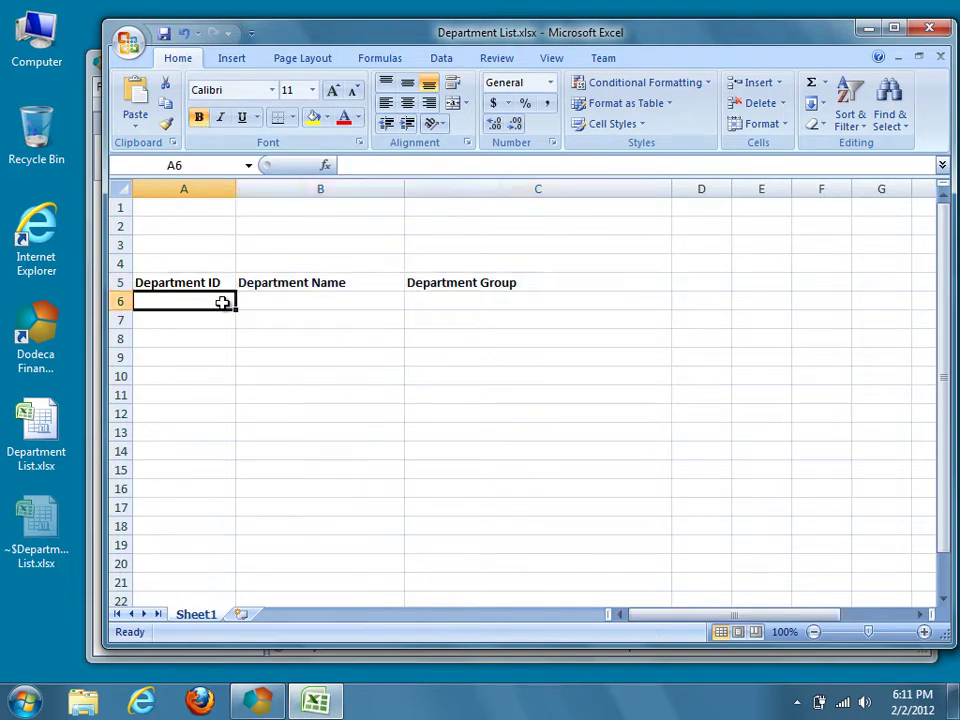
click(401, 64)
click(414, 97)
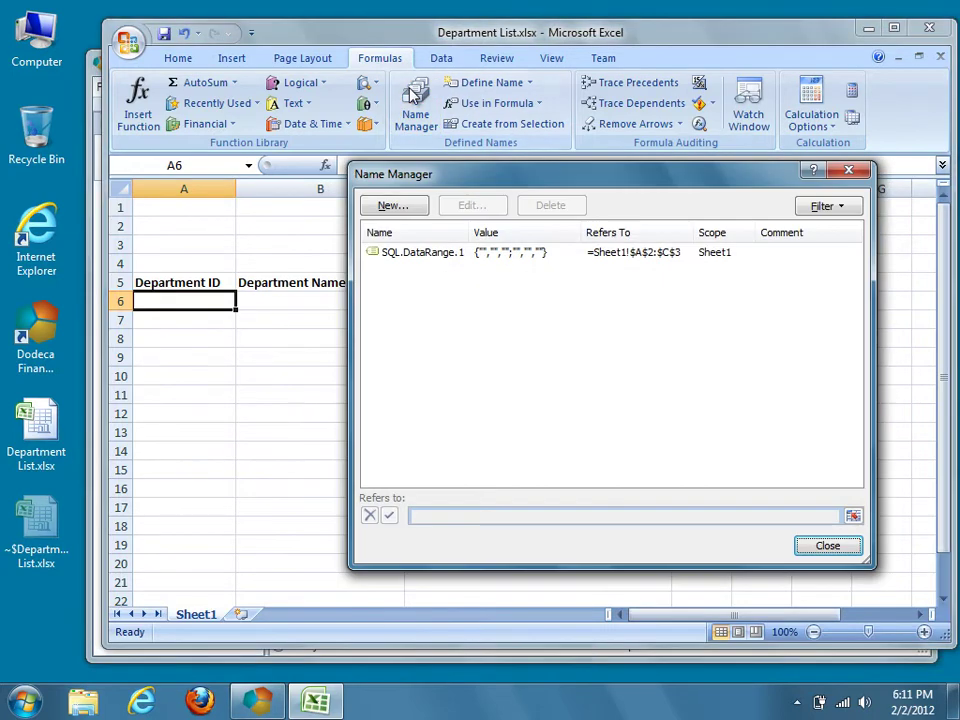
click(419, 208)
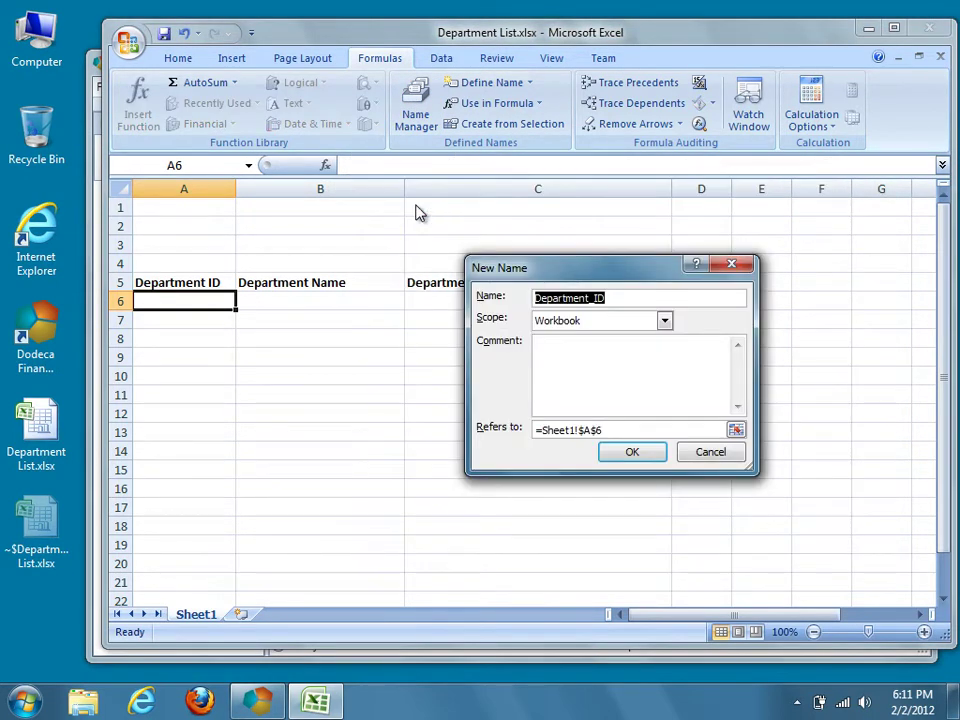
text(Start.Cell)
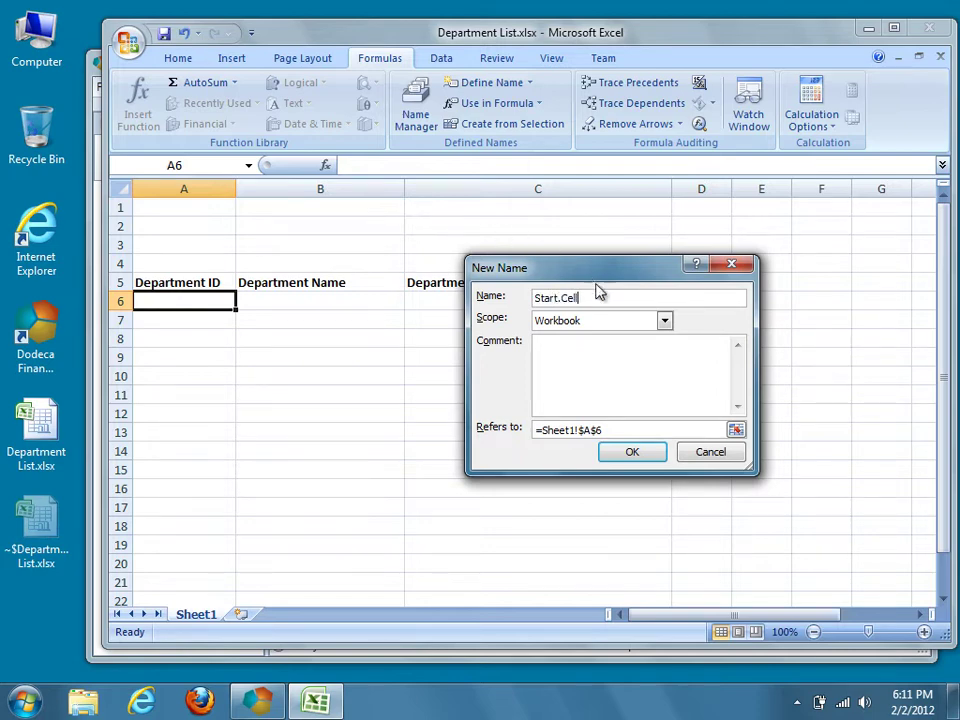
click(617, 322)
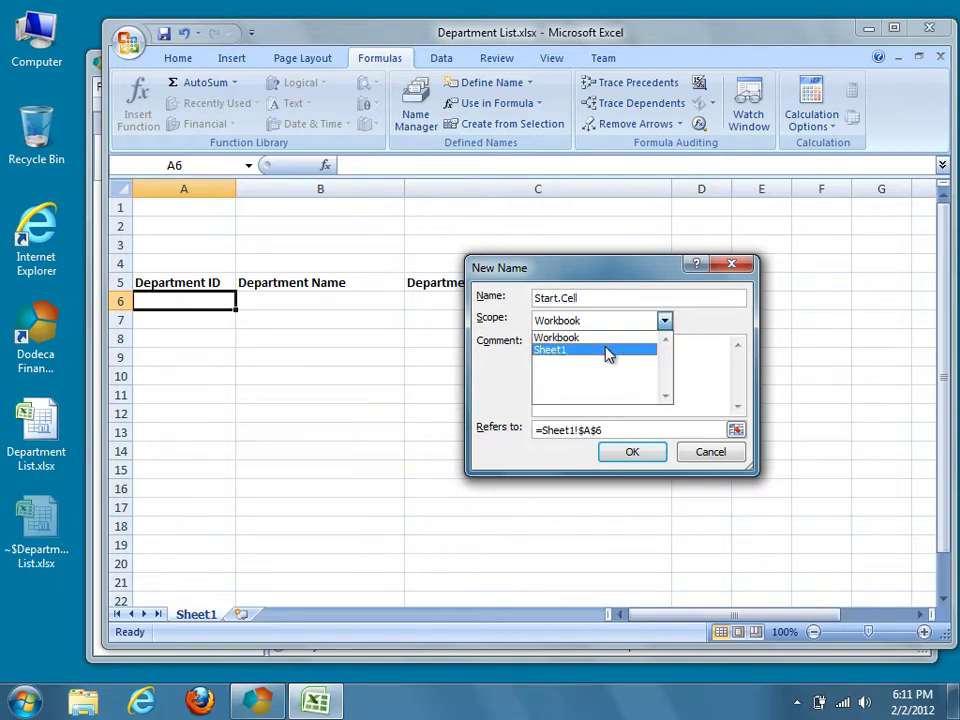
click(607, 350)
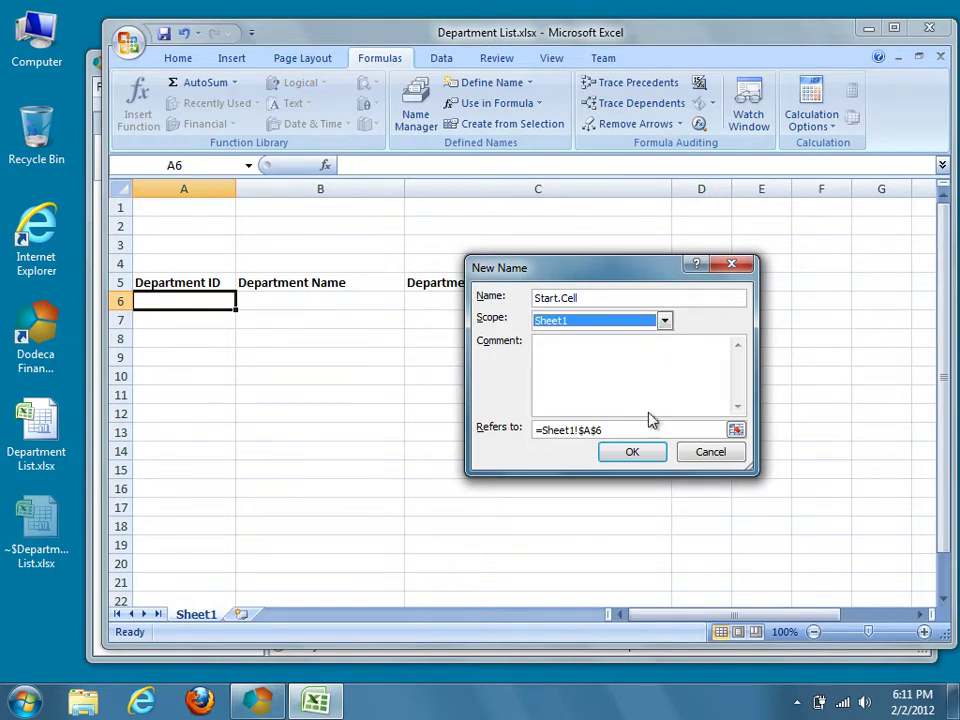
click(632, 452)
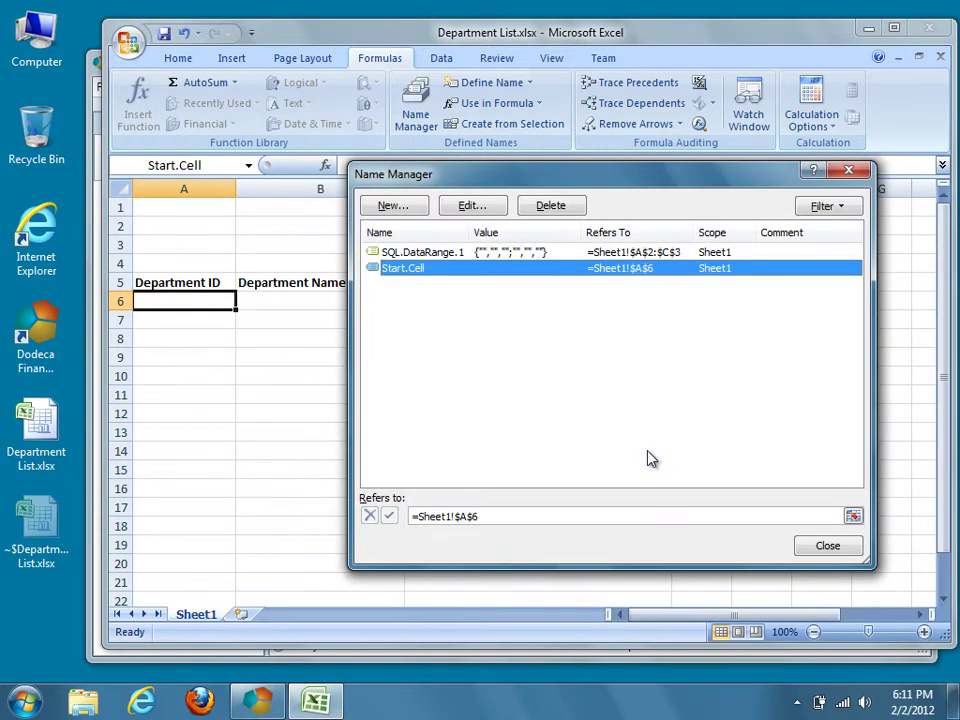
Close the Name Manager and fill cells A4:C4 and A1:C1 with the lightest shade of the blue theme colour
click(804, 552)
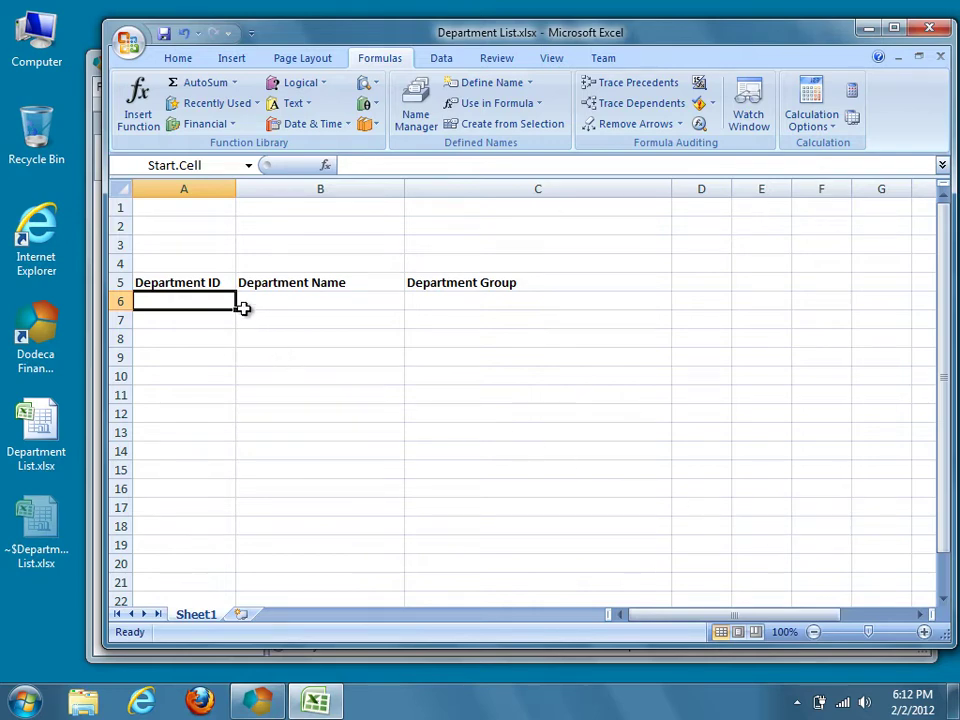
click(214, 208)
drag(214, 208, 447, 210)
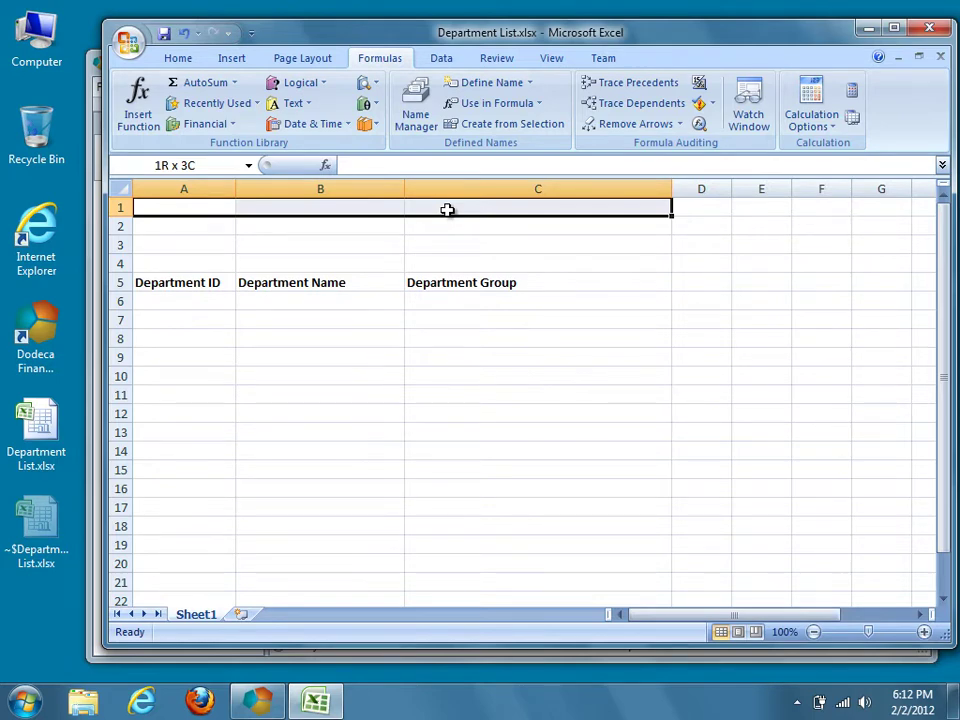
drag(232, 264, 423, 264)
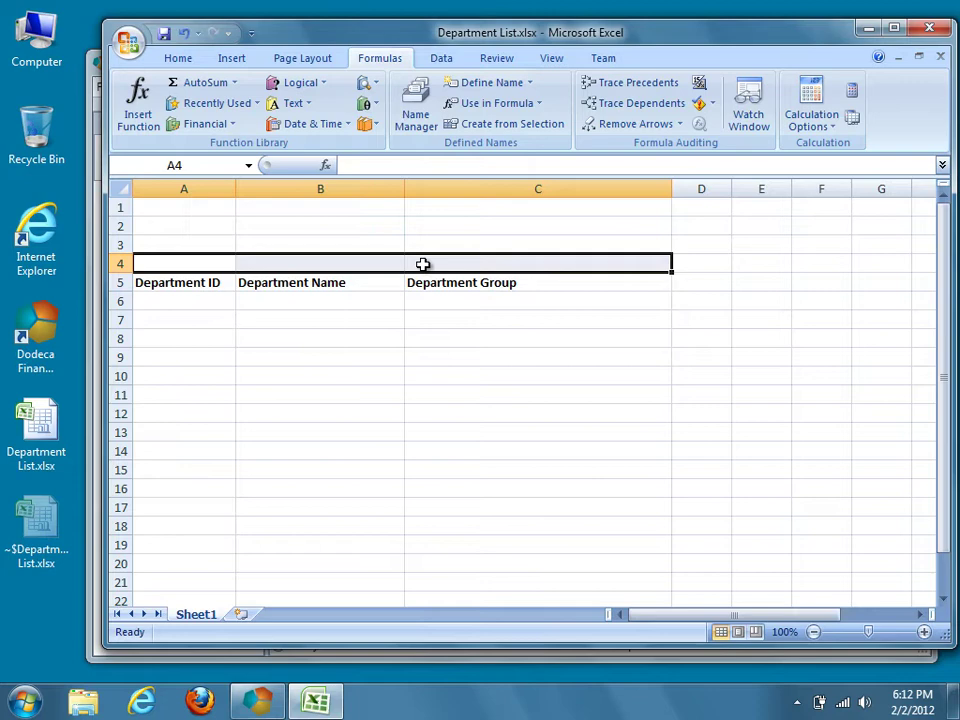
click(189, 63)
click(325, 118)
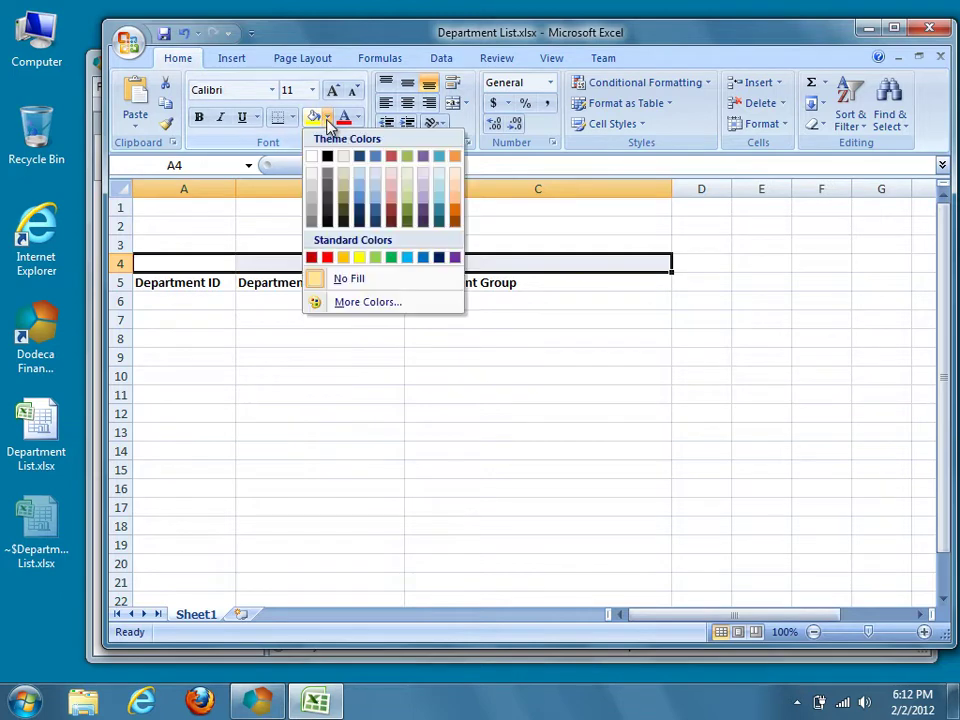
click(374, 174)
drag(225, 208, 424, 210)
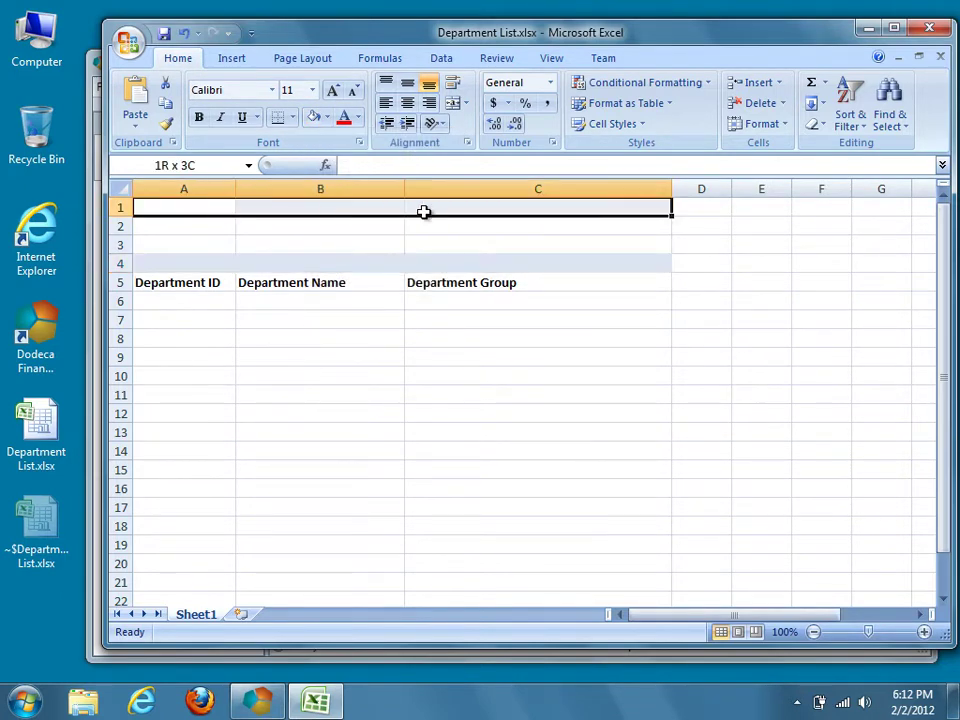
click(326, 118)
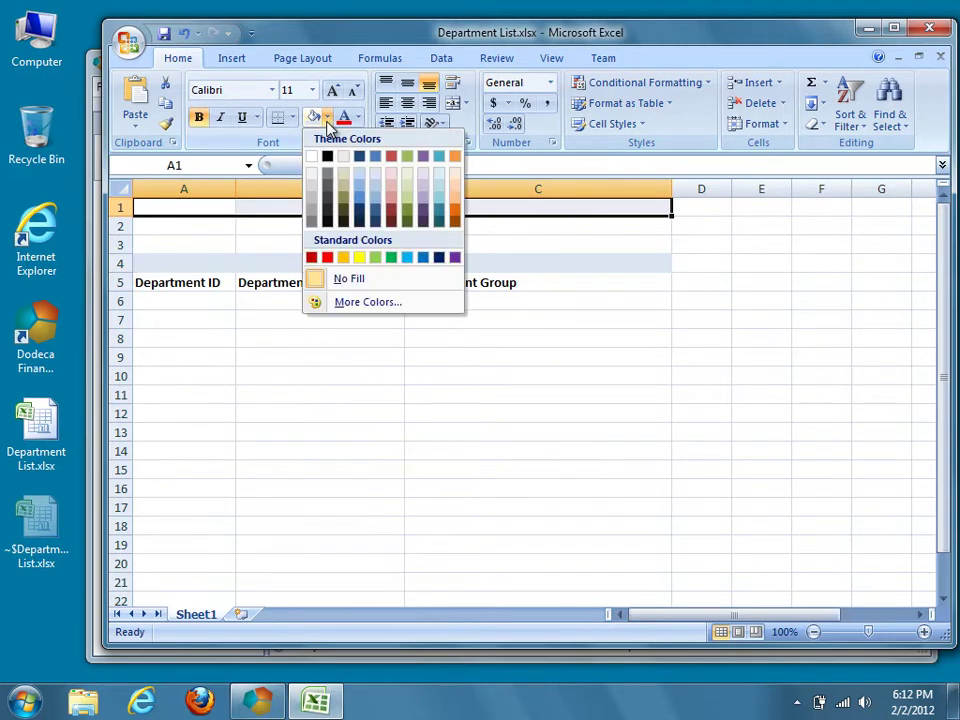
click(376, 176)
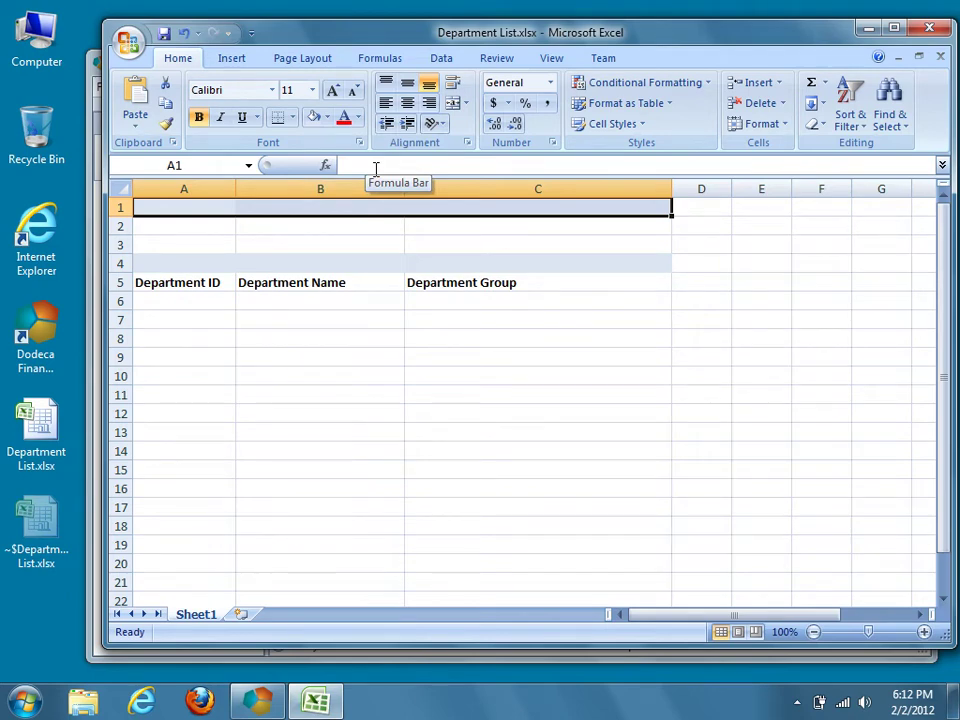
Enter the group header text Group: [T.GroupName.Value] in cell A1 and italicize the range A1:C1
click(219, 208)
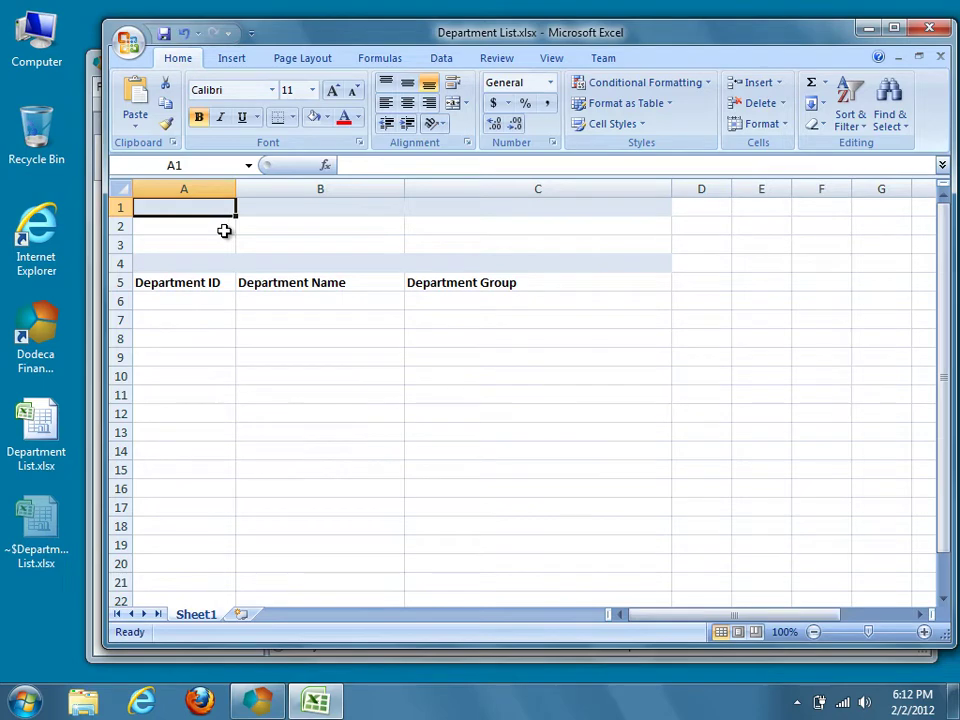
text(Group)
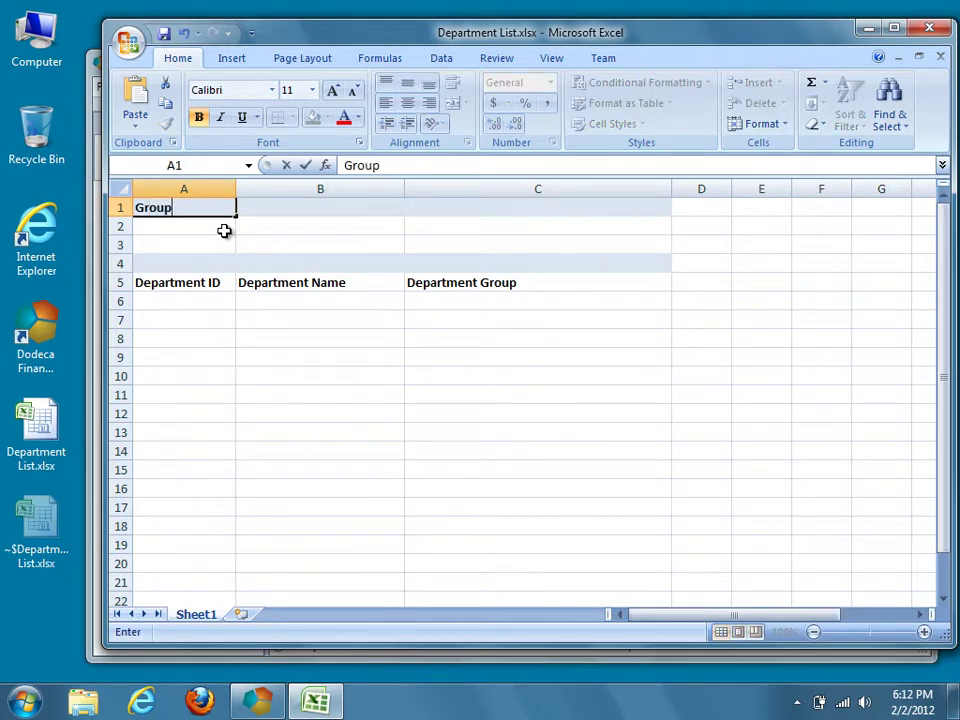
text(: [T.Gr)
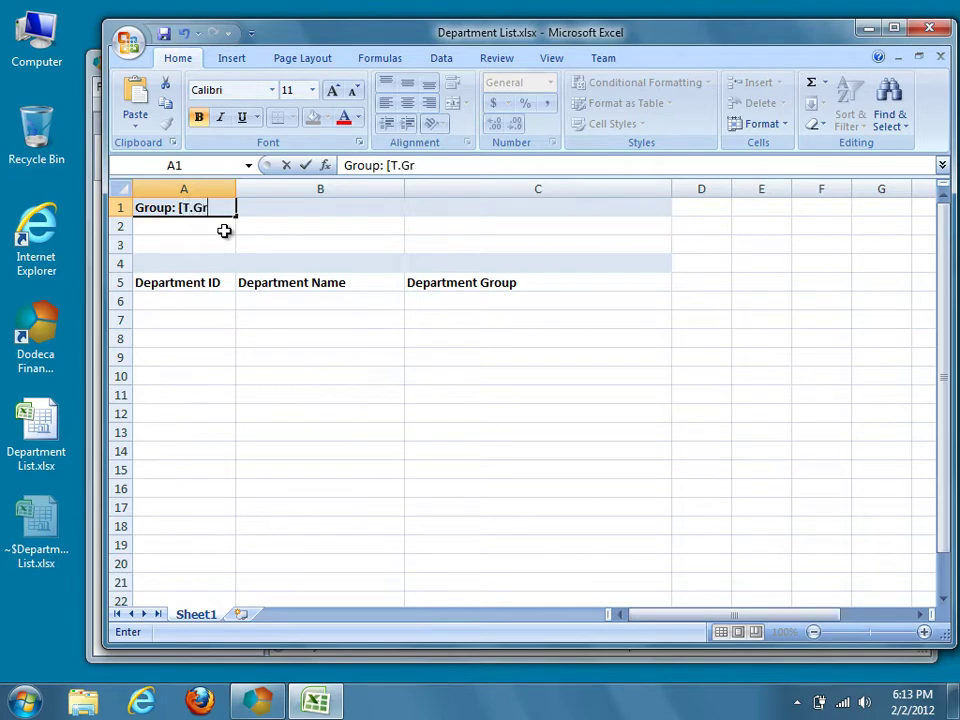
text(oupName)
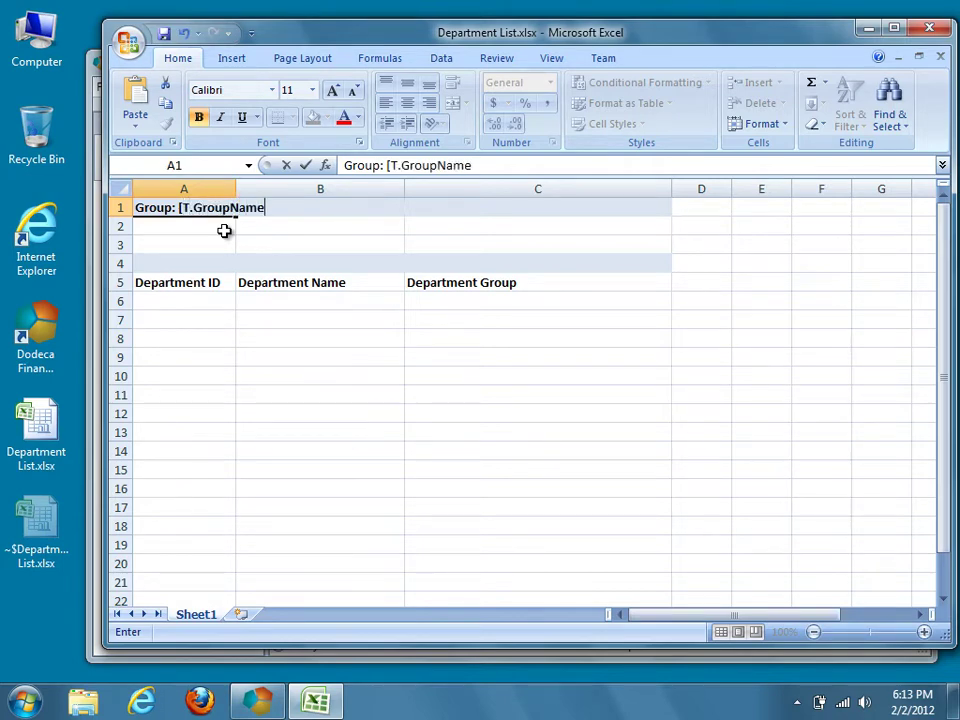
text(.Value])
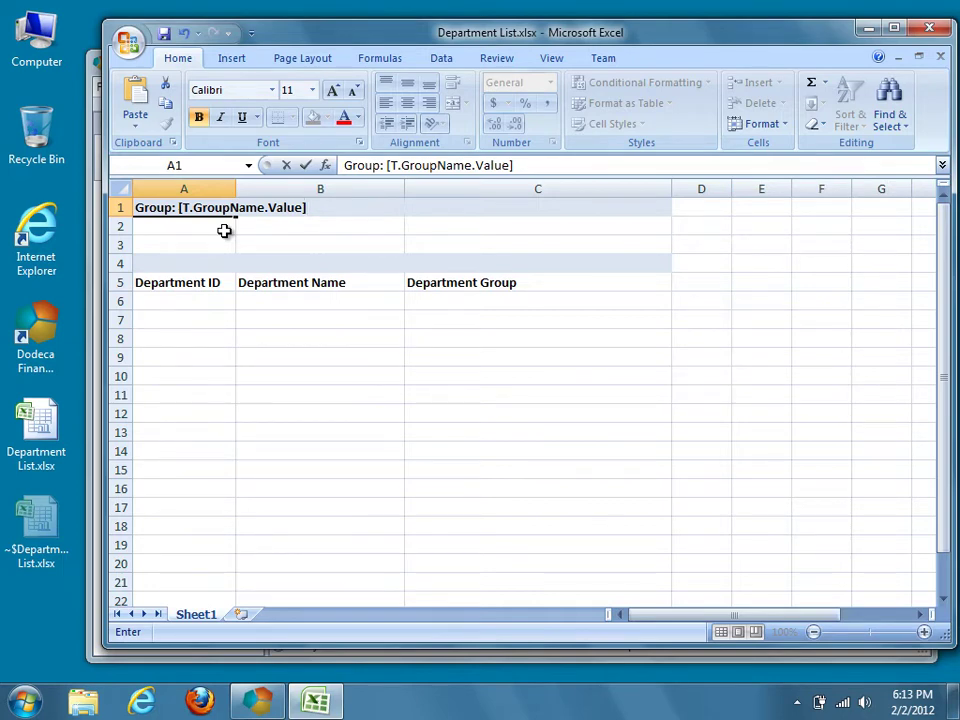
click(224, 231)
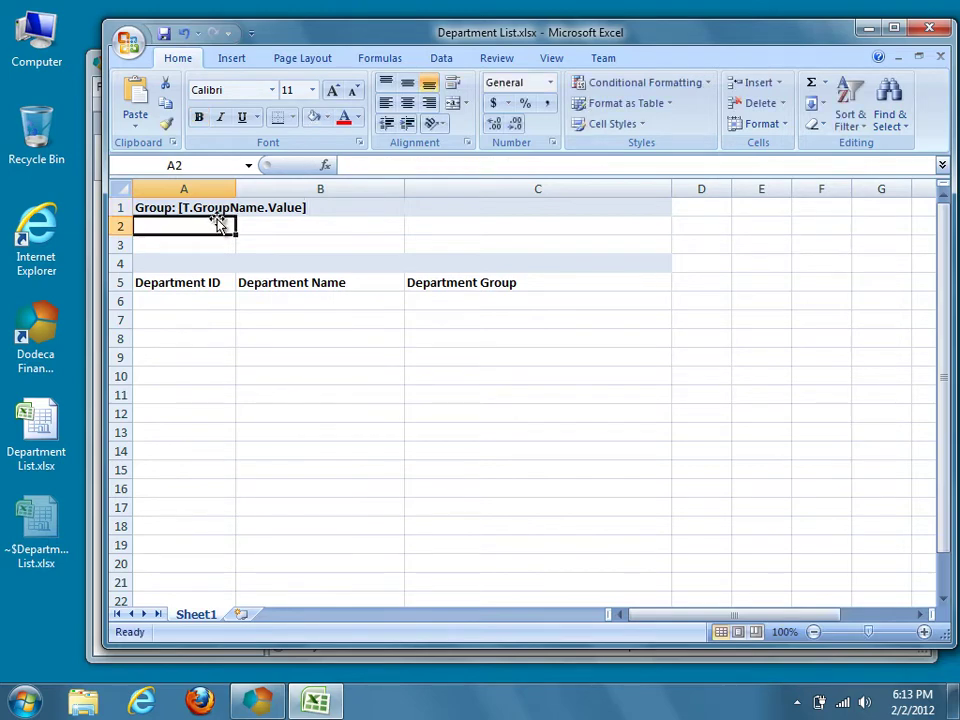
drag(189, 208, 411, 201)
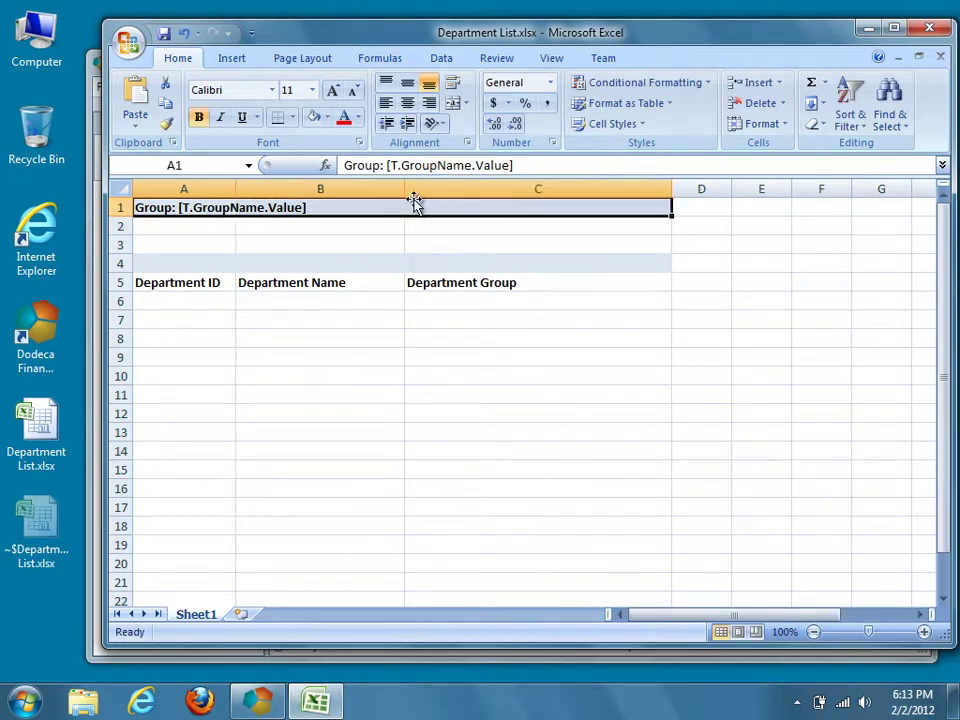
click(222, 118)
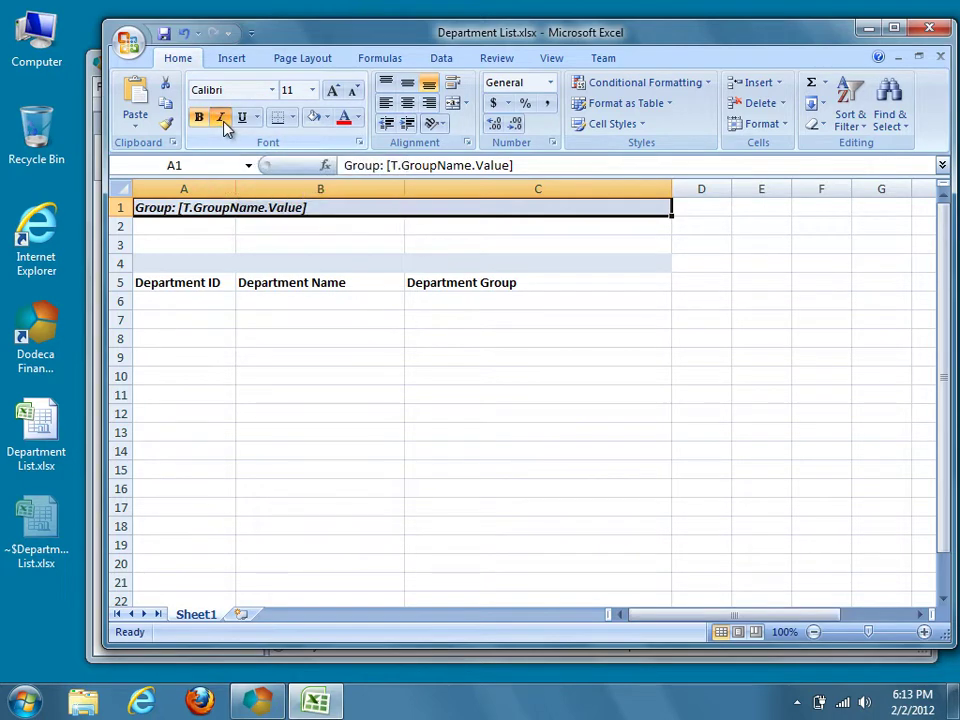
Enter the label Count of [T.GroupName.Value]: in cell B4 and right-align it
click(265, 262)
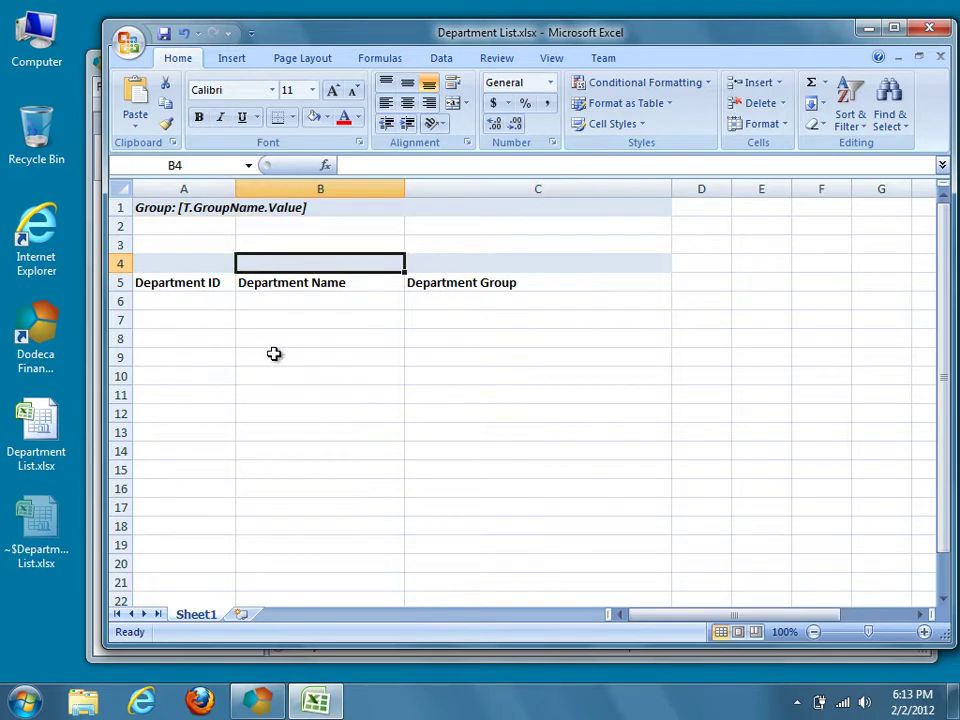
text(Count)
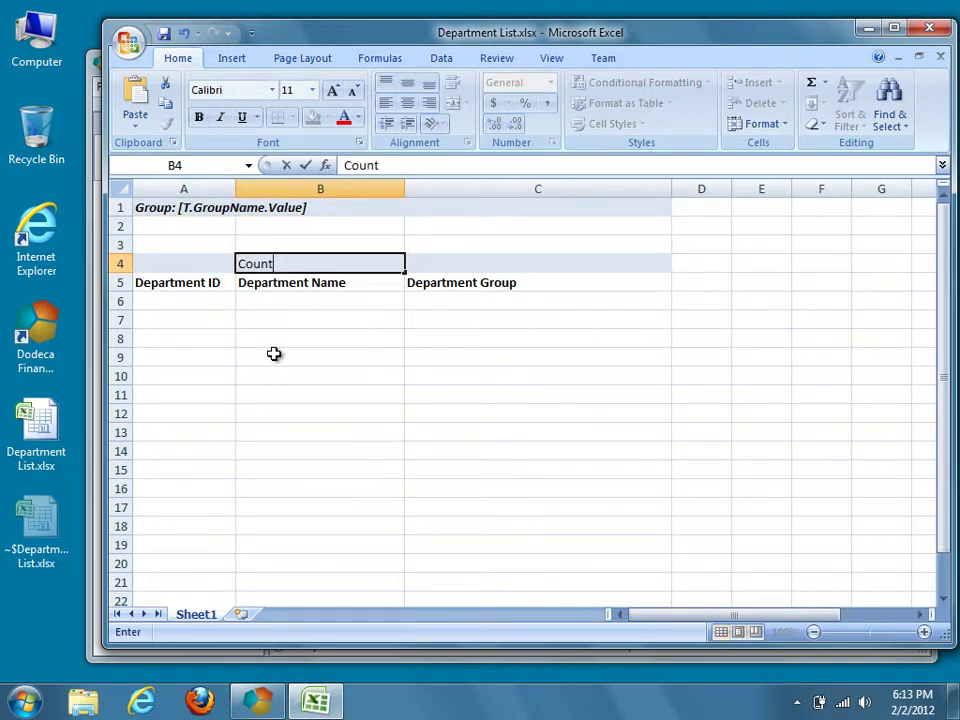
text( of [T.)
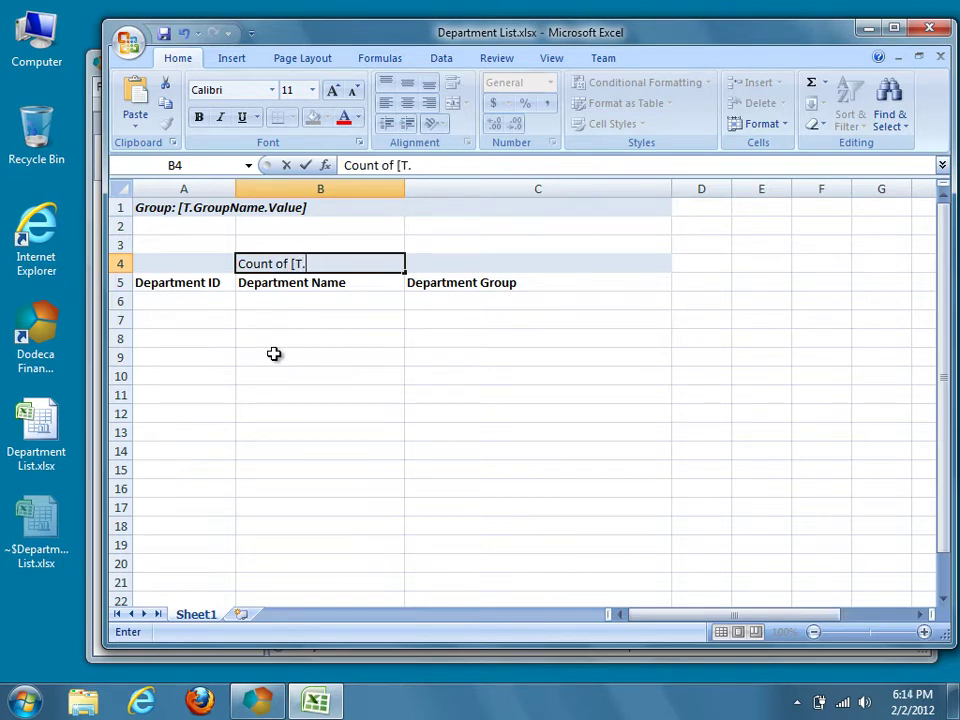
text(GroupName)
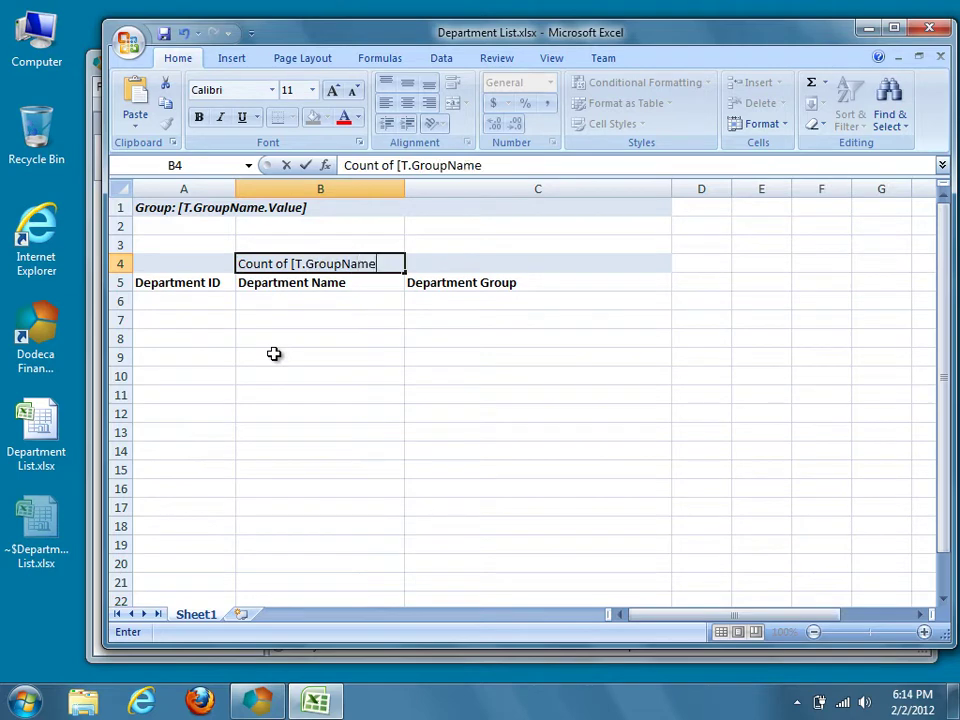
text(.Value)
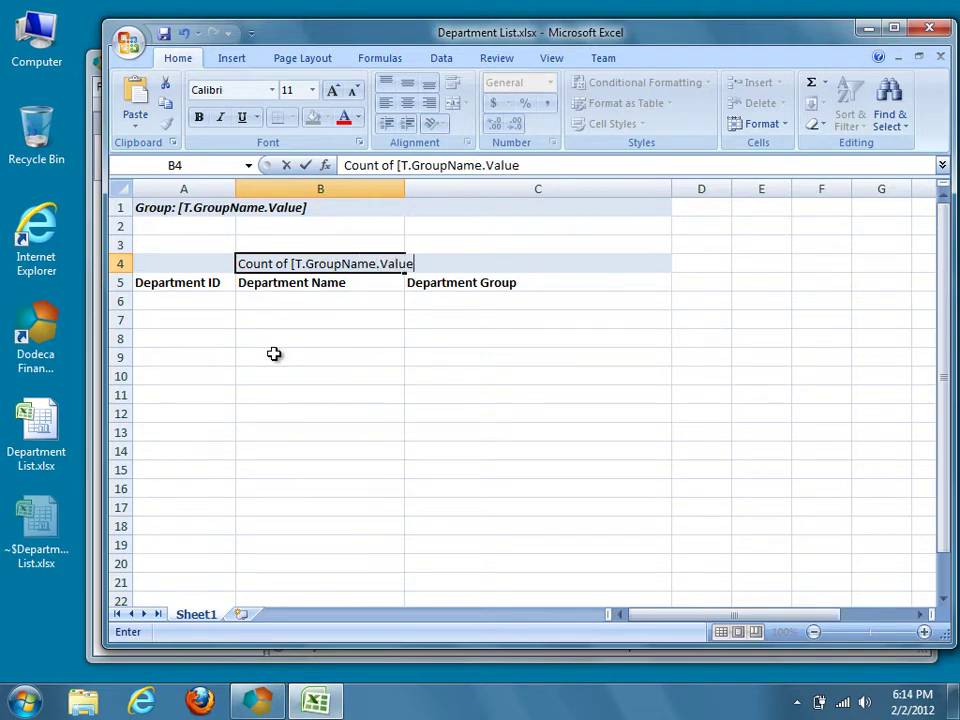
text(]:)
click(273, 353)
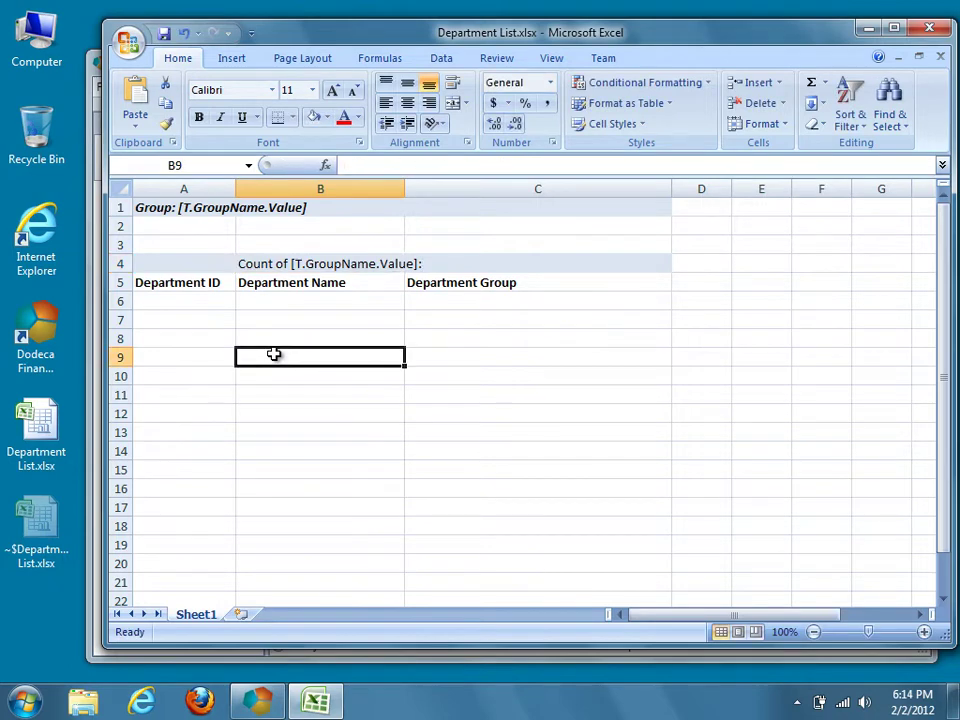
click(309, 264)
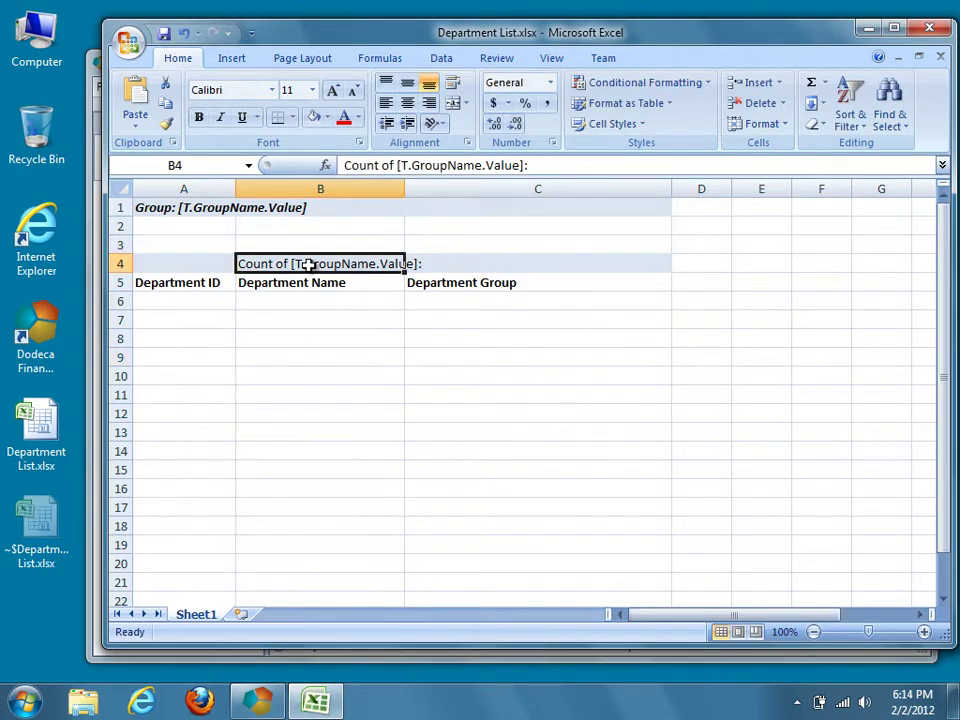
click(428, 106)
Enter the formula =COUNTA(C2:C3) in cell C4 and left-align the cell
click(469, 260)
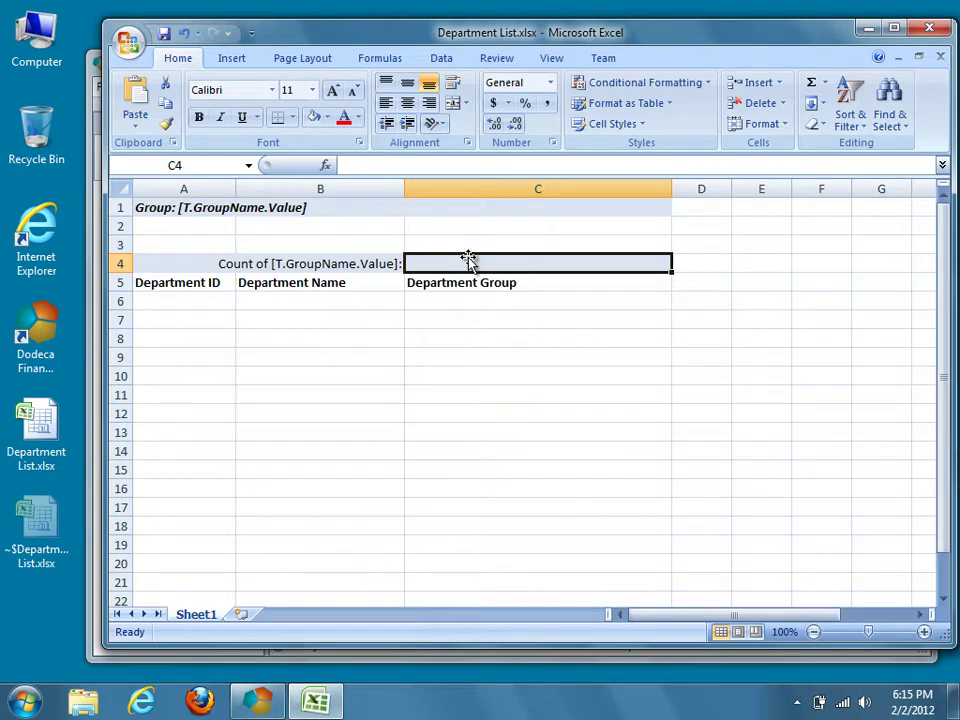
click(437, 167)
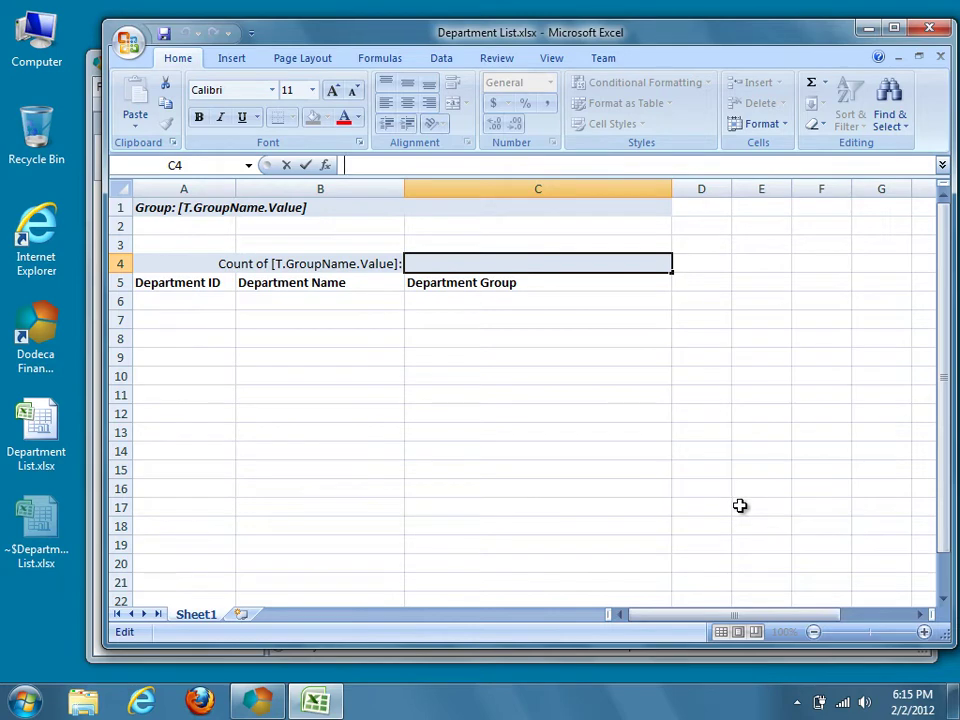
text(=)
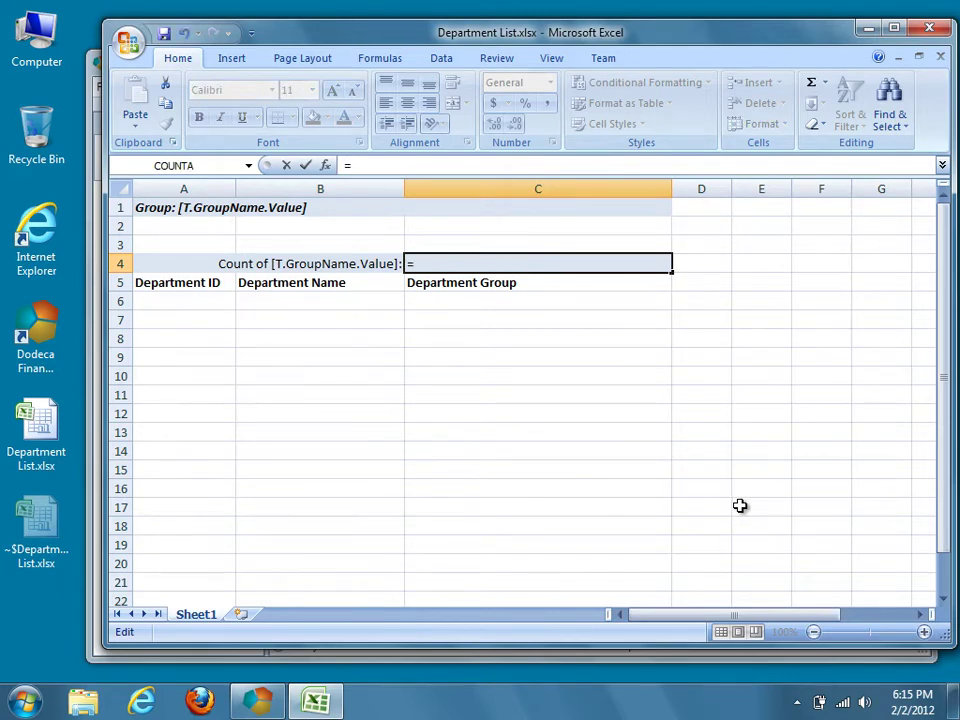
text(COUNTA)
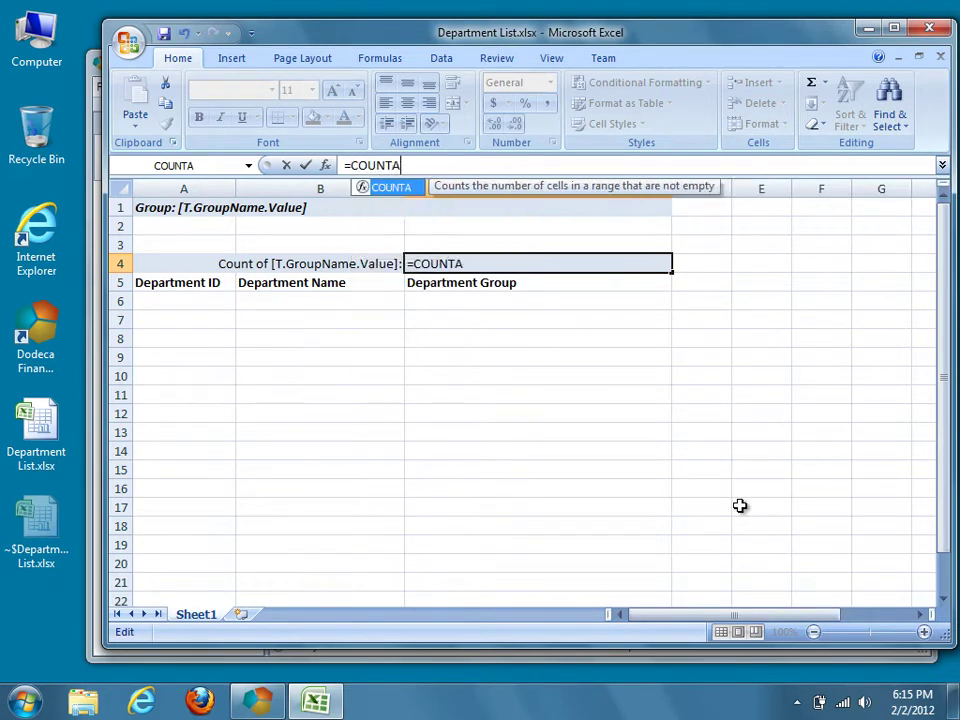
text((C2:)
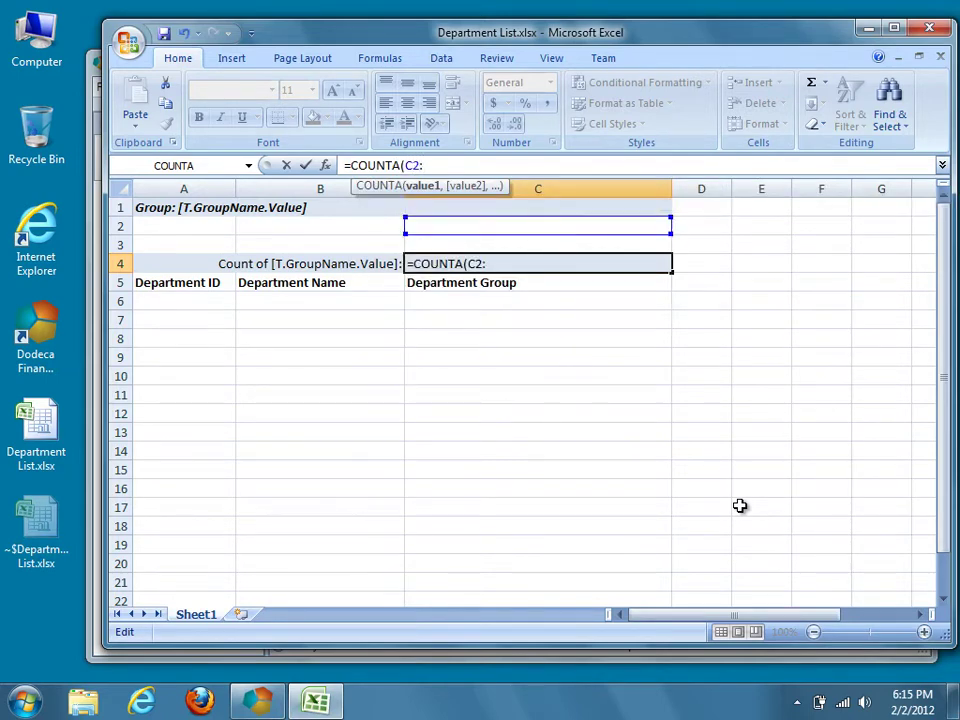
text(C)
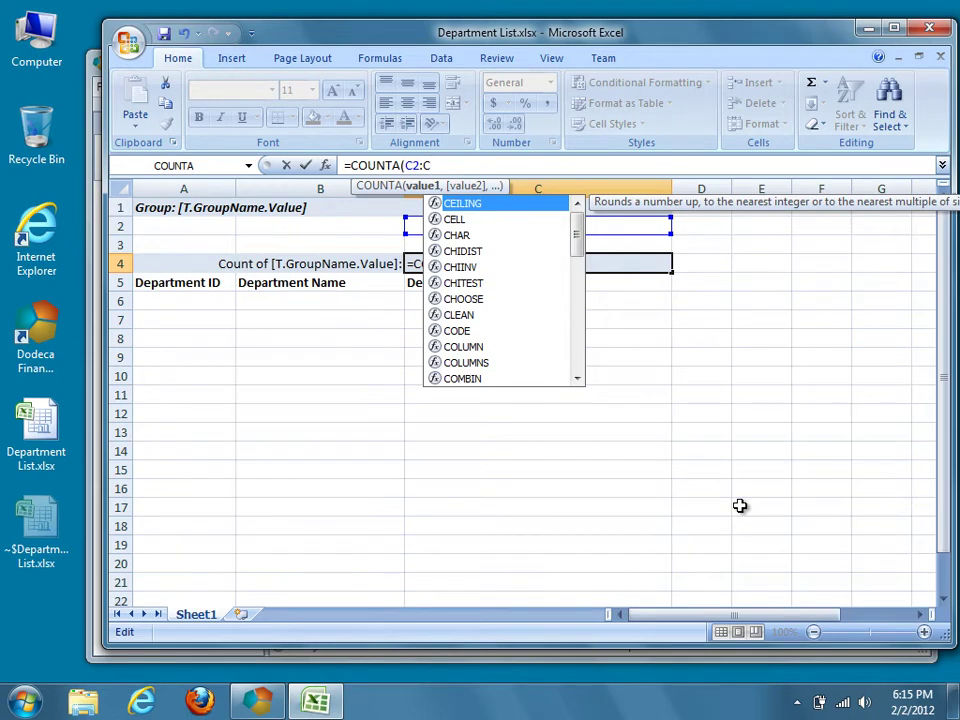
text(3))
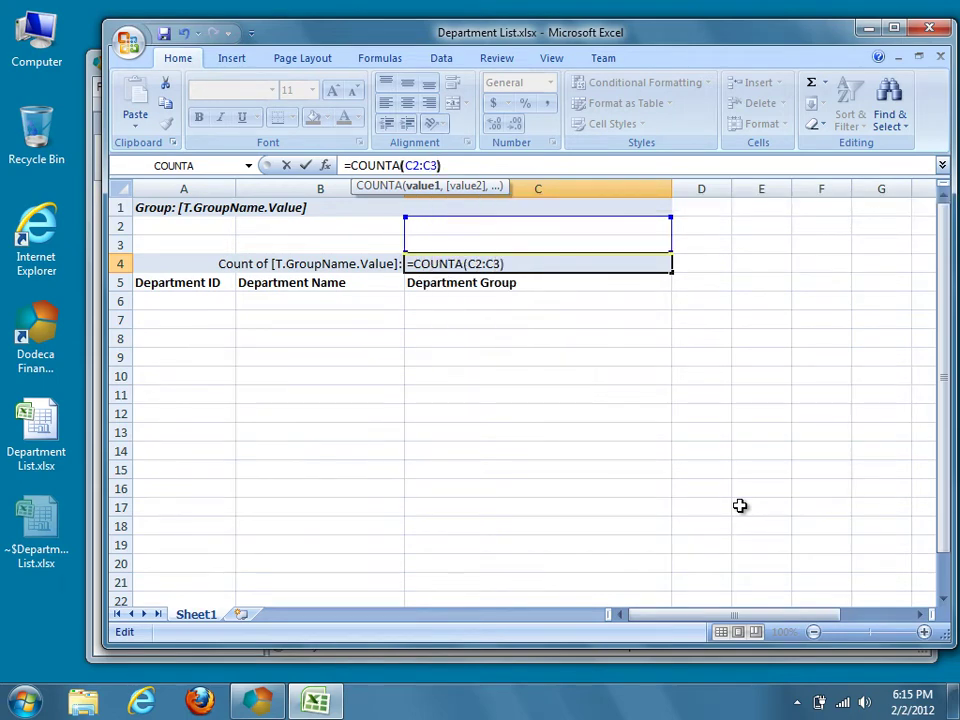
key(ctrl+Return)
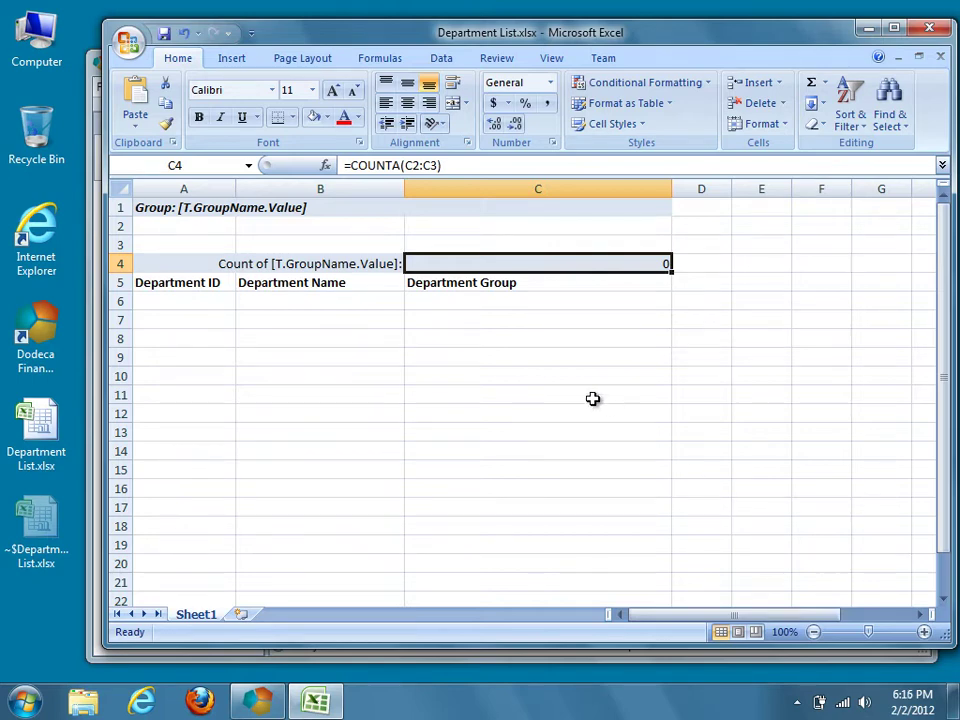
click(386, 106)
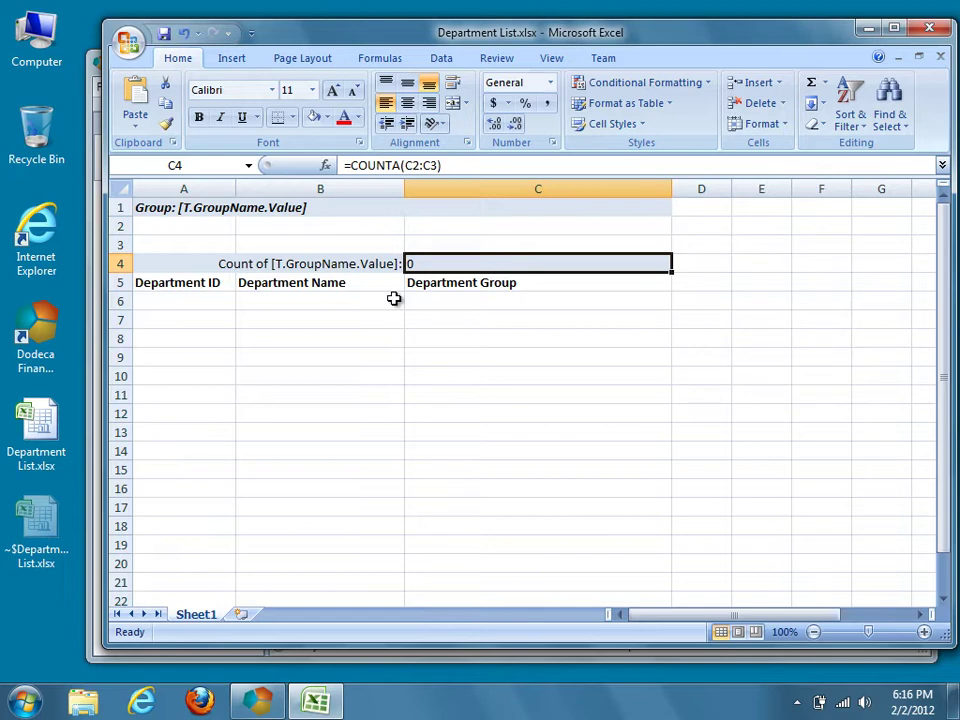
Define the name SQL.GroupRange.1 with Sheet1 scope for the range A1:C4
click(227, 207)
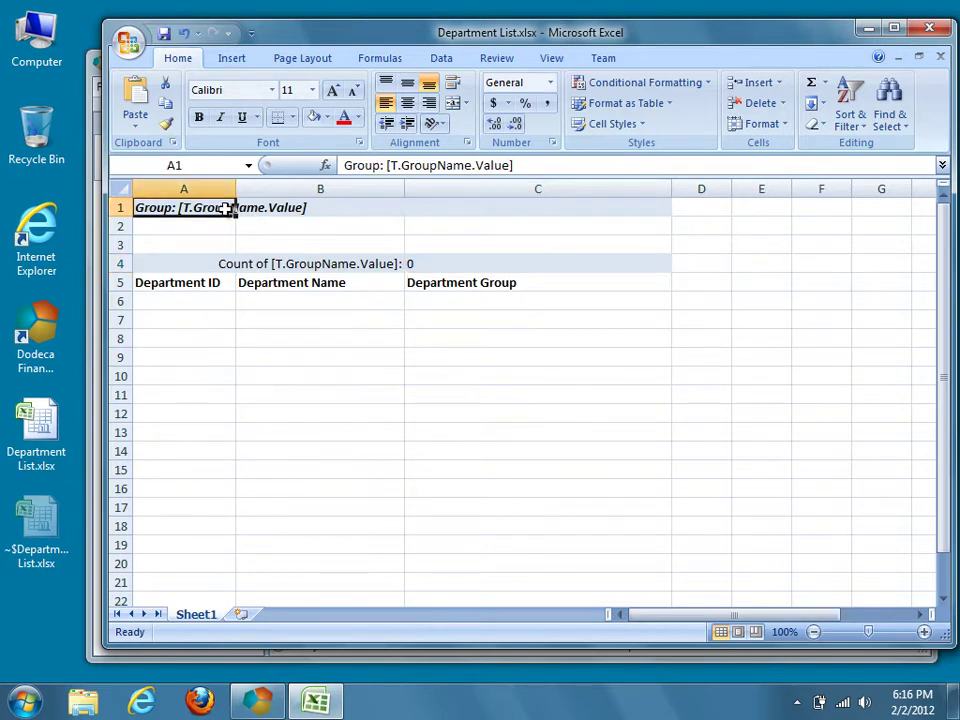
drag(227, 207, 459, 258)
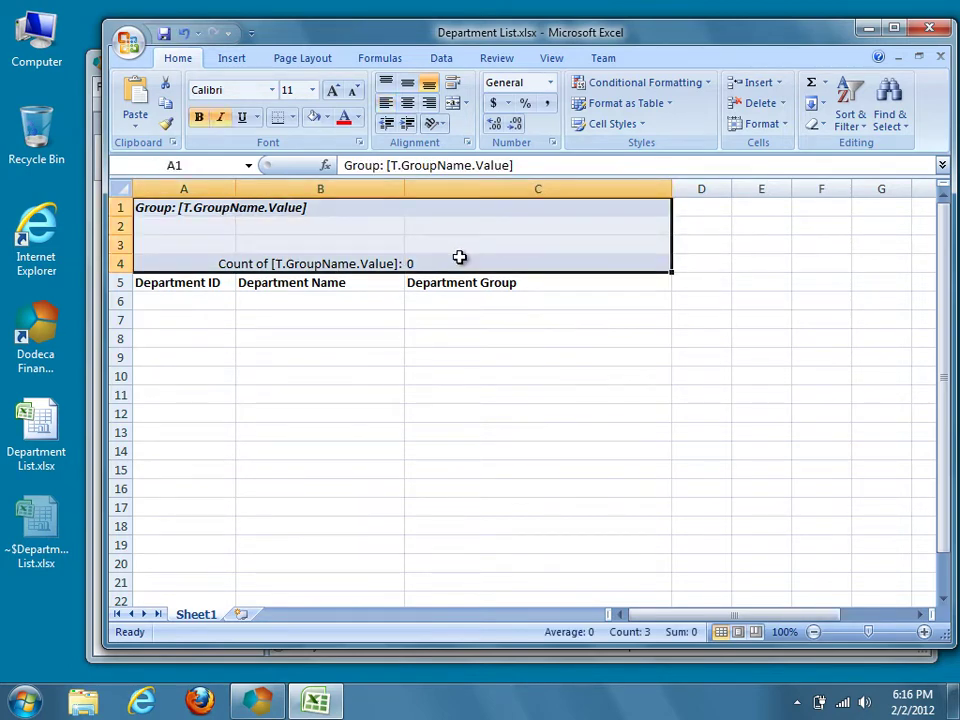
click(398, 62)
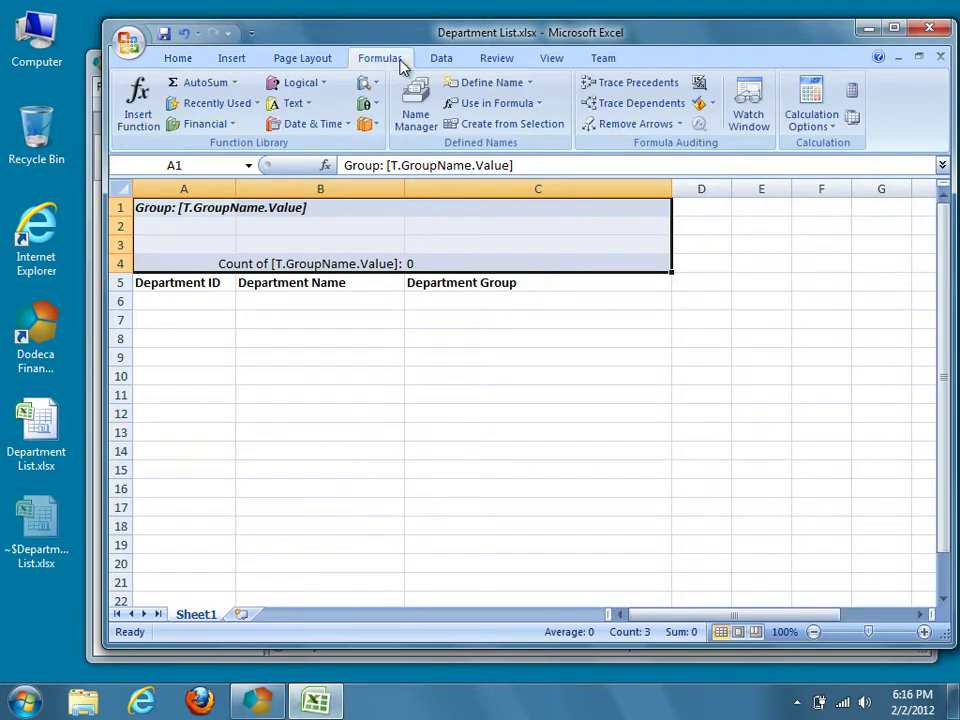
click(416, 115)
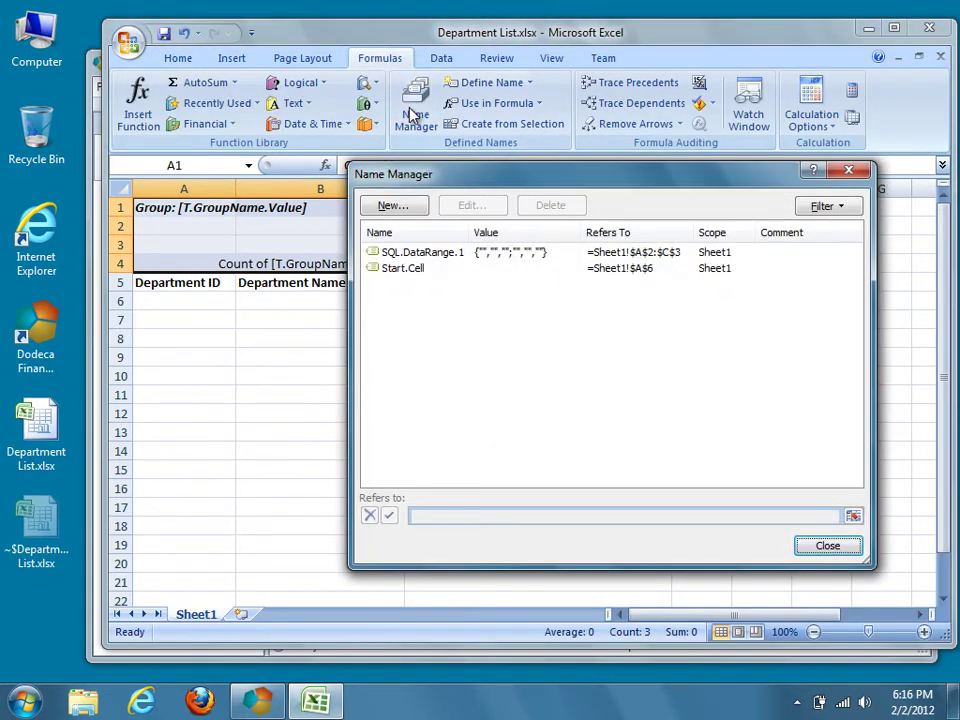
click(422, 206)
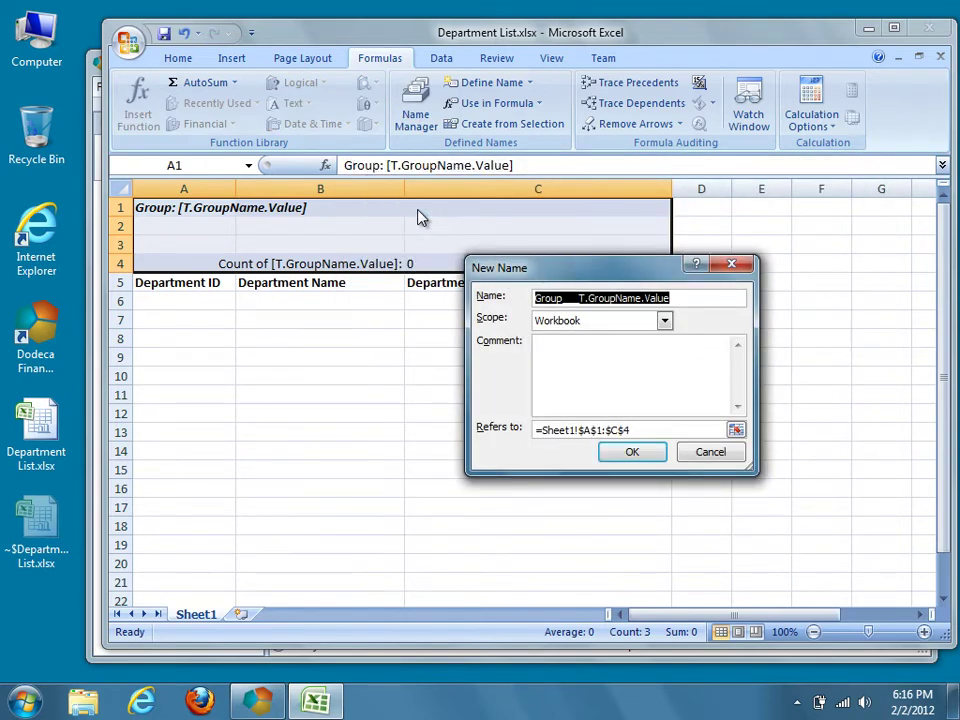
key(BackSpace)
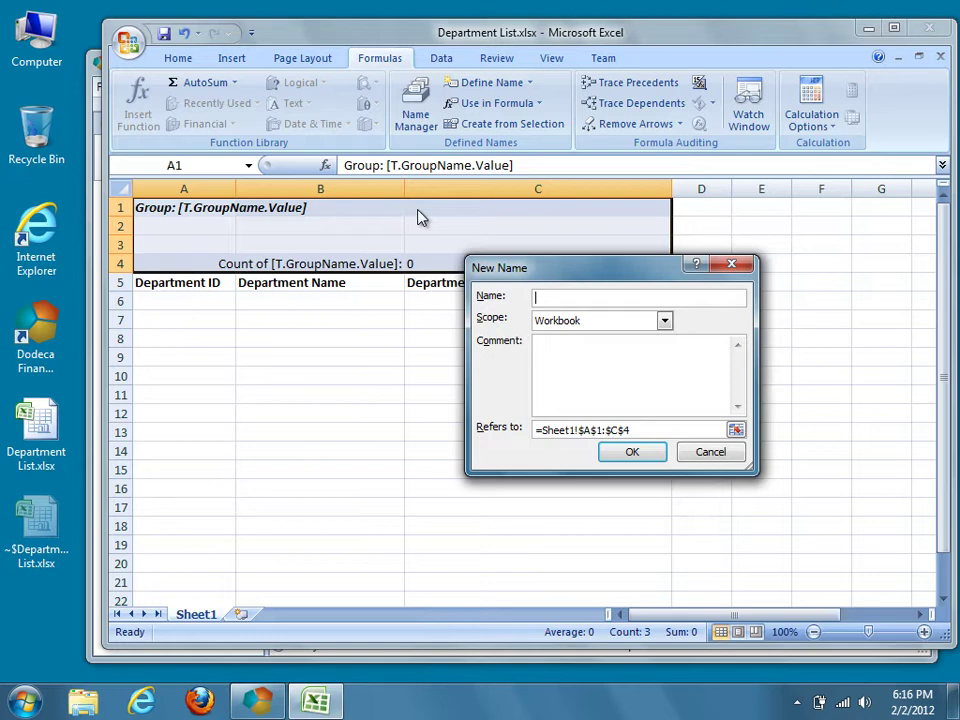
text(SQL.GroupRange.1)
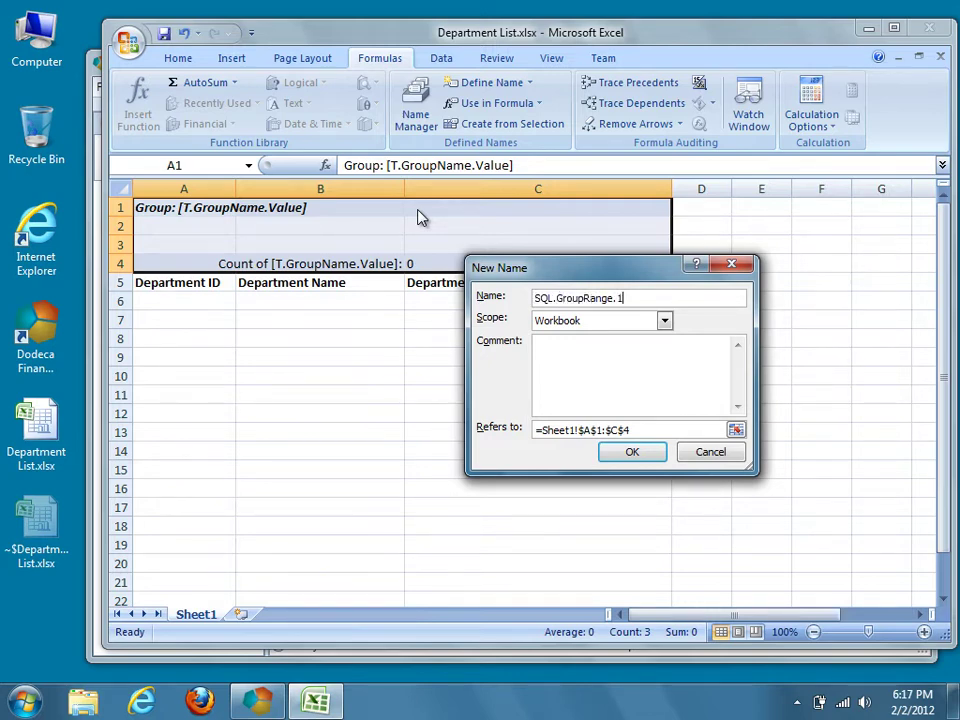
click(664, 321)
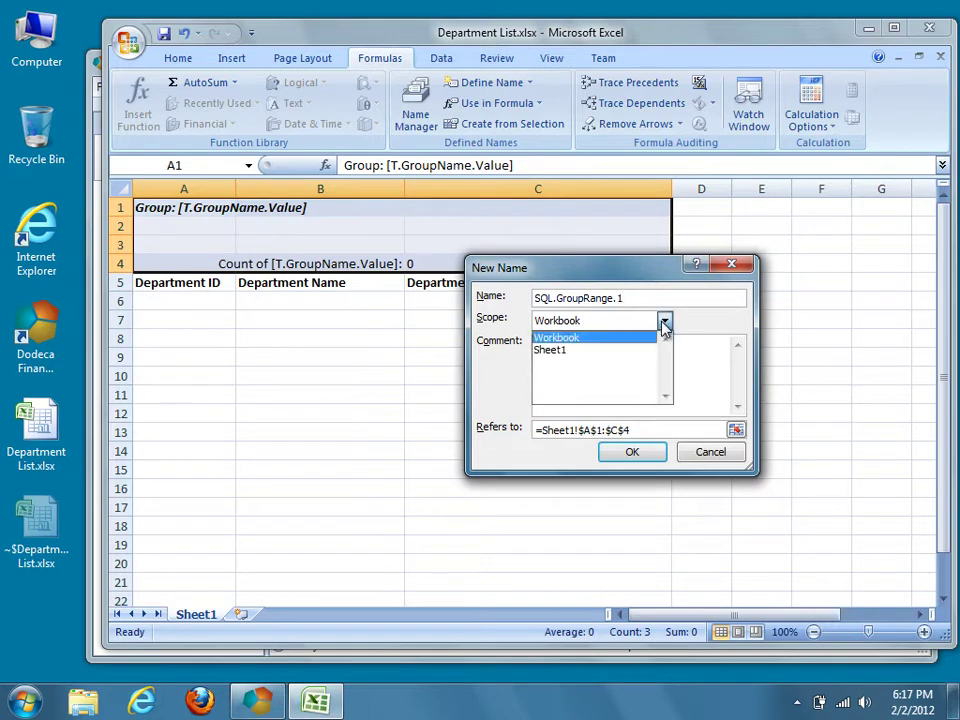
click(641, 350)
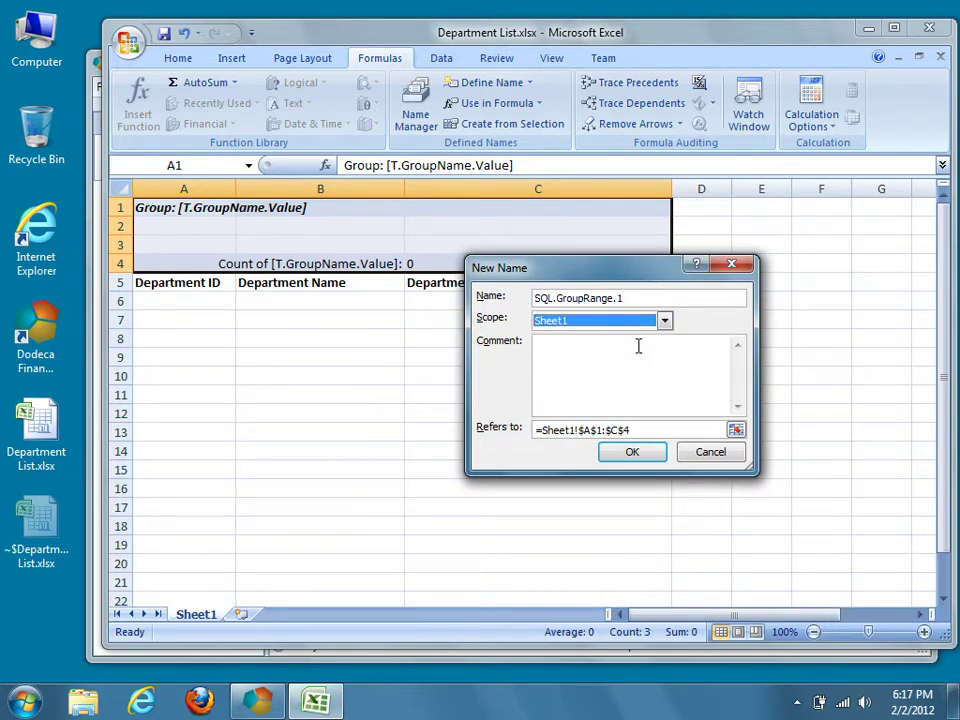
click(659, 453)
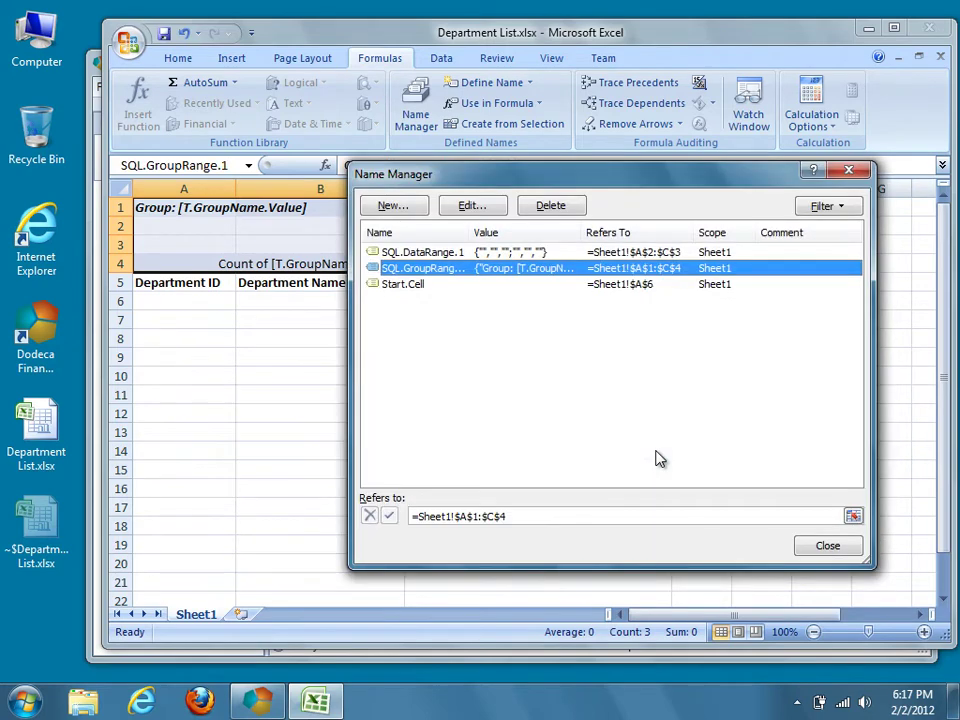
click(806, 547)
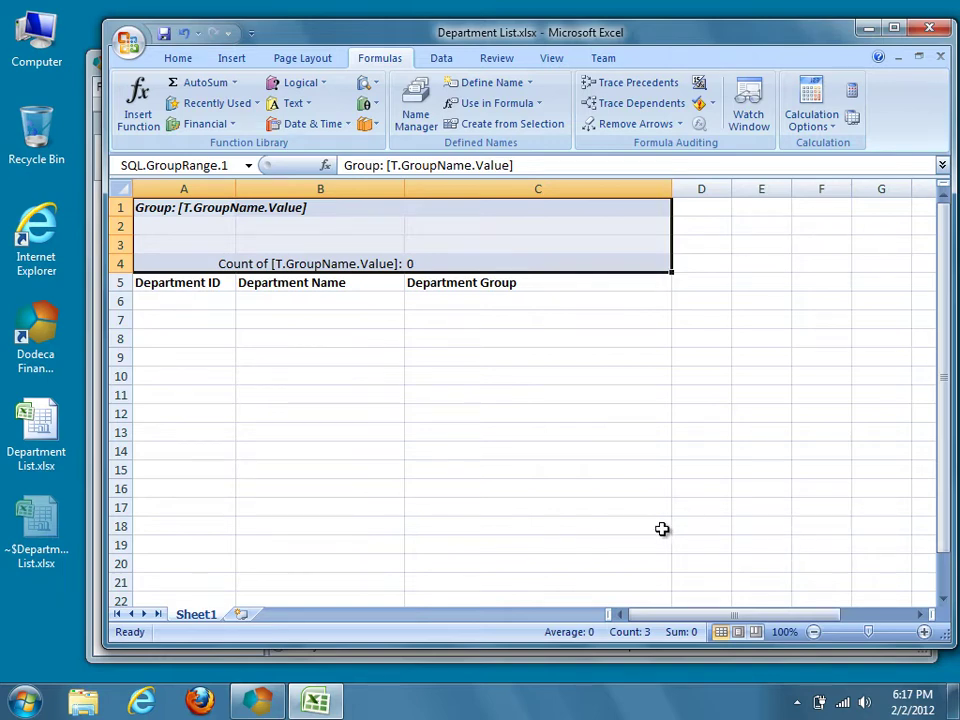
Save the workbook with cell A6 selected and switch to the Finance Admin window
click(178, 301)
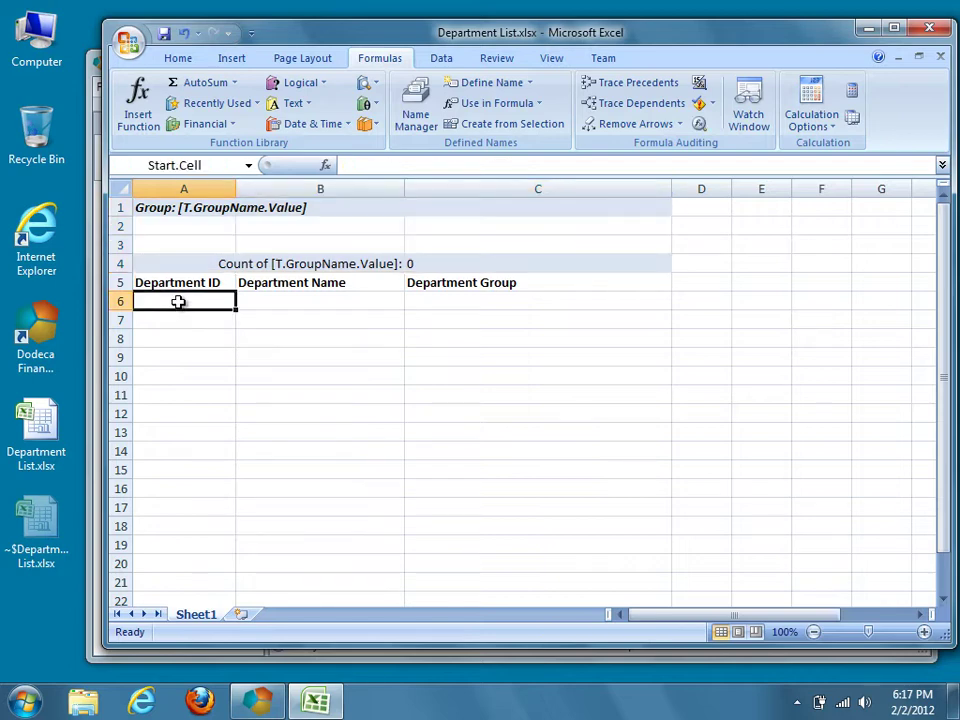
click(160, 36)
click(868, 28)
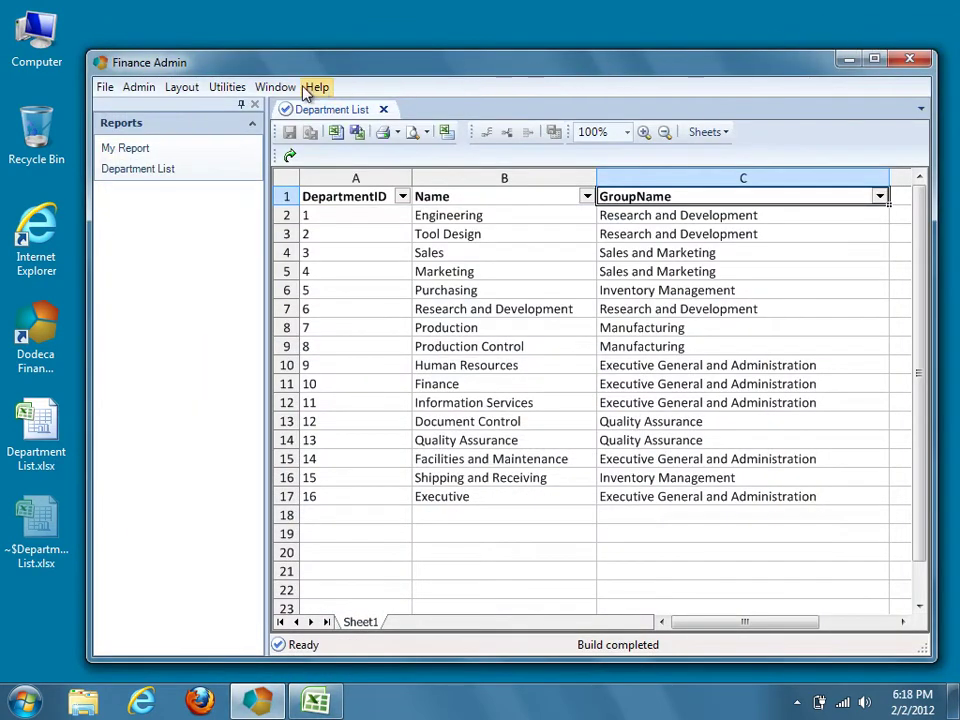
Create a new version of the Department List template in the Binary Artifacts
click(154, 94)
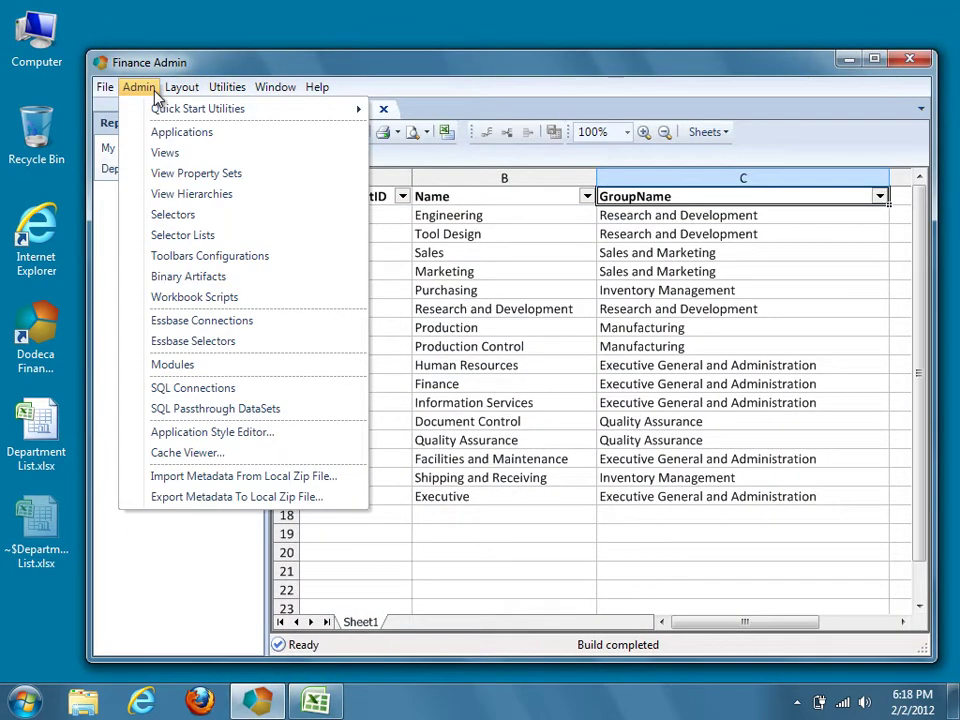
click(232, 279)
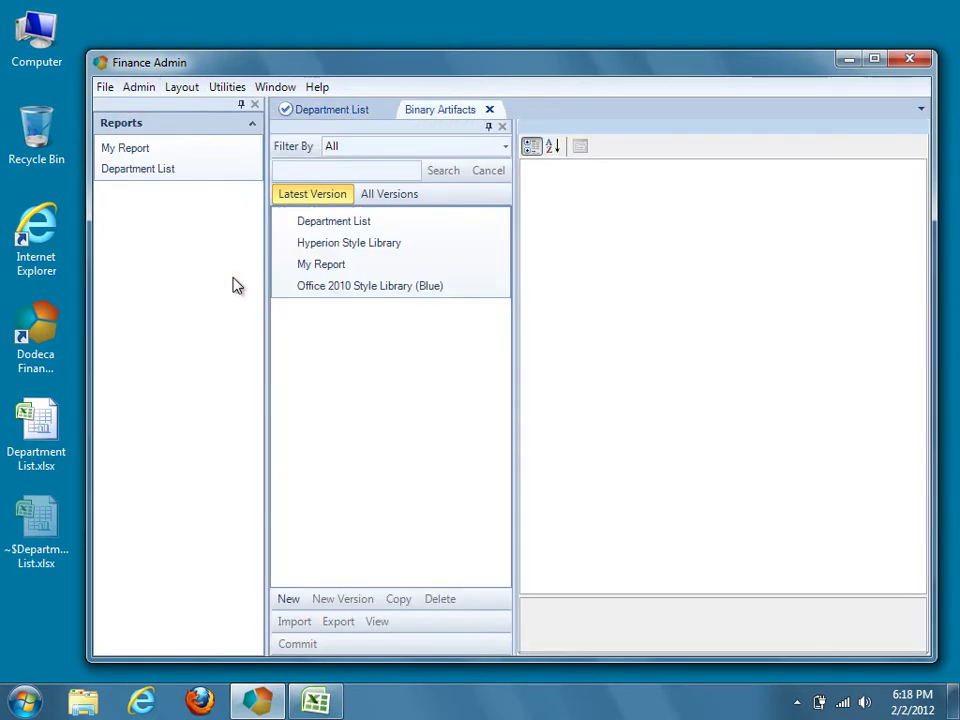
click(377, 226)
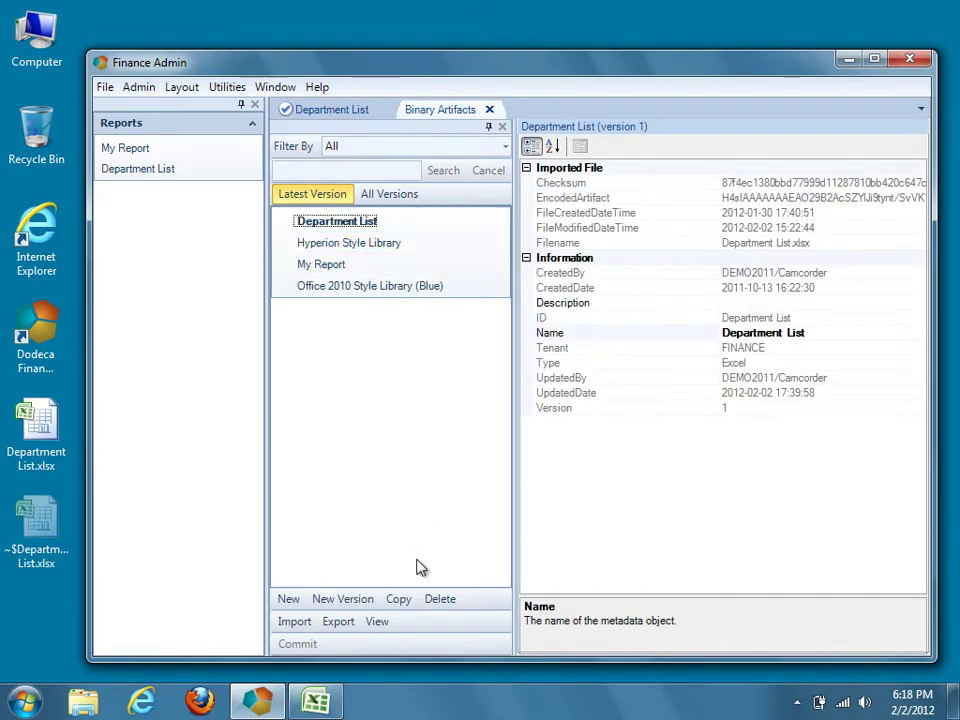
click(373, 604)
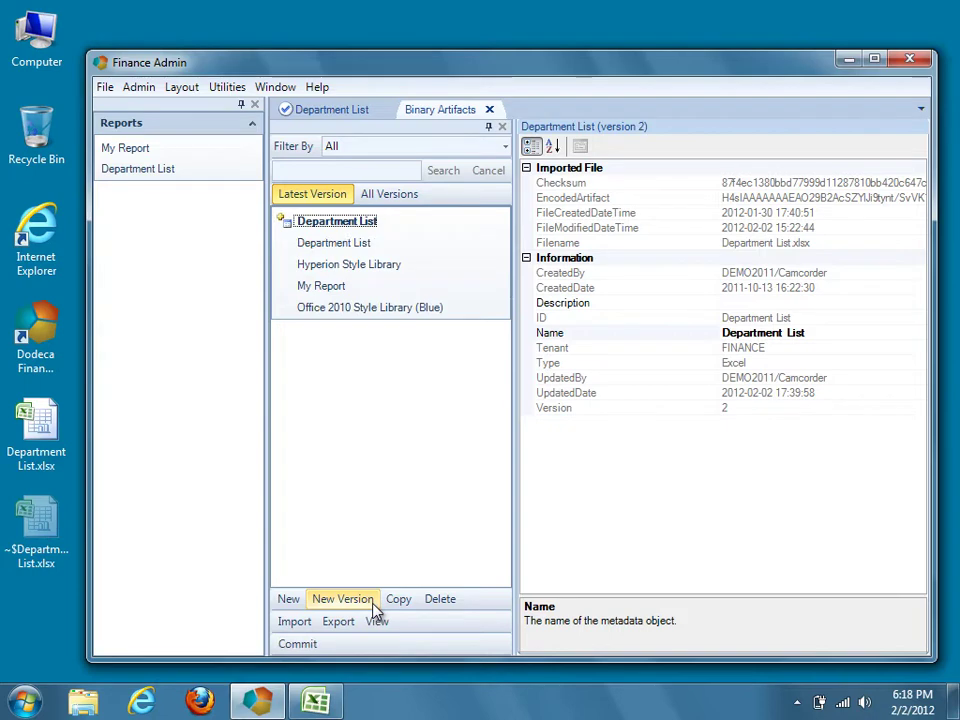
Import Department List.xlsx from the Desktop into the new Department List artifact version and commit the changes
click(313, 630)
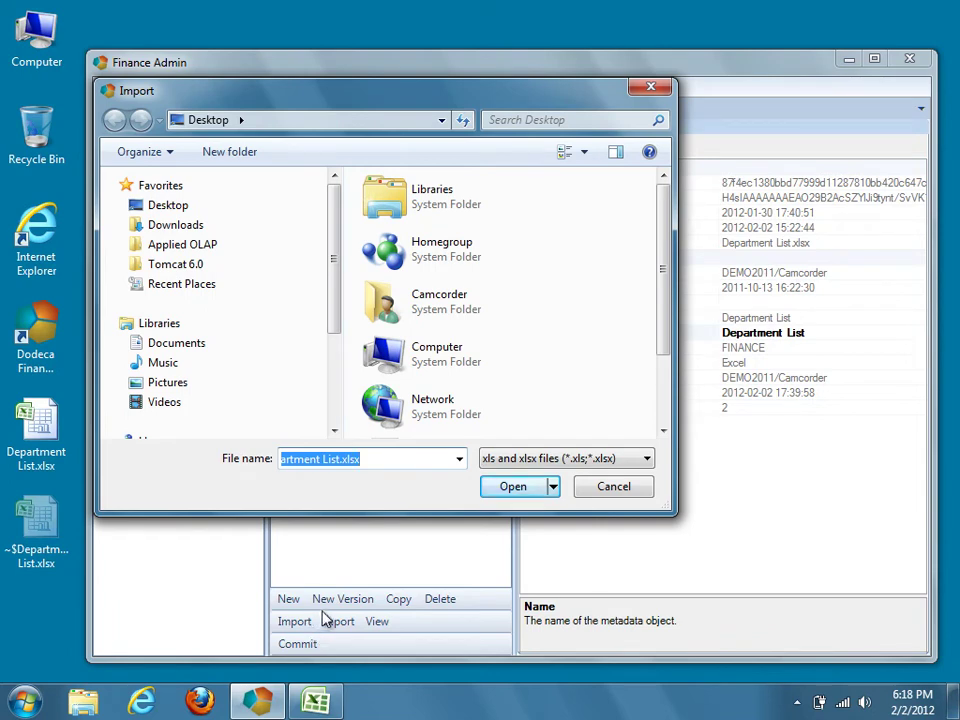
drag(665, 357, 664, 418)
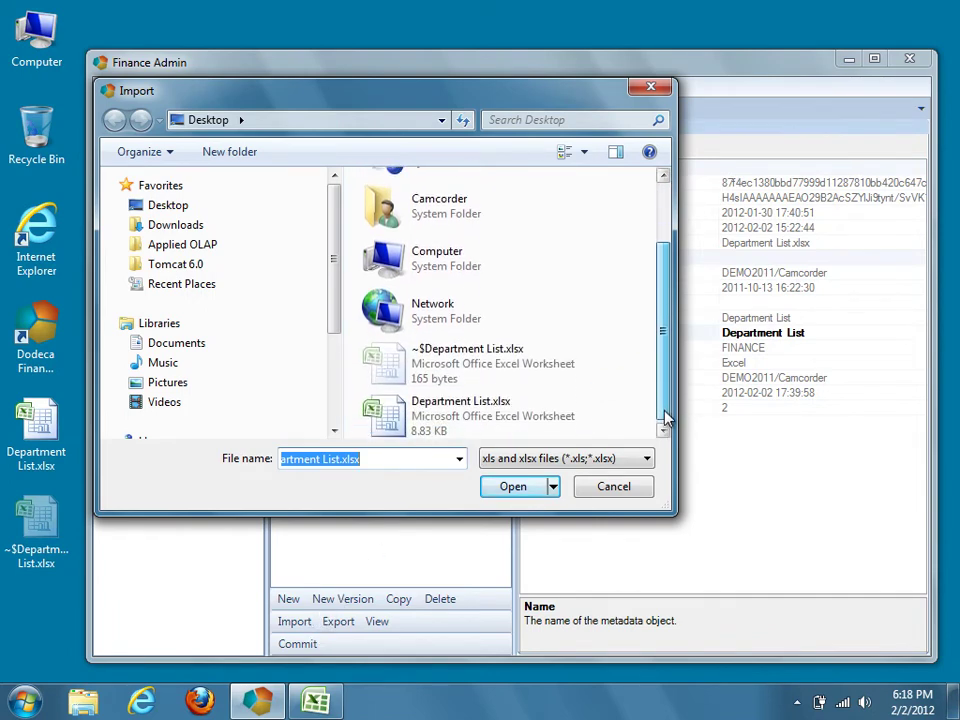
click(497, 428)
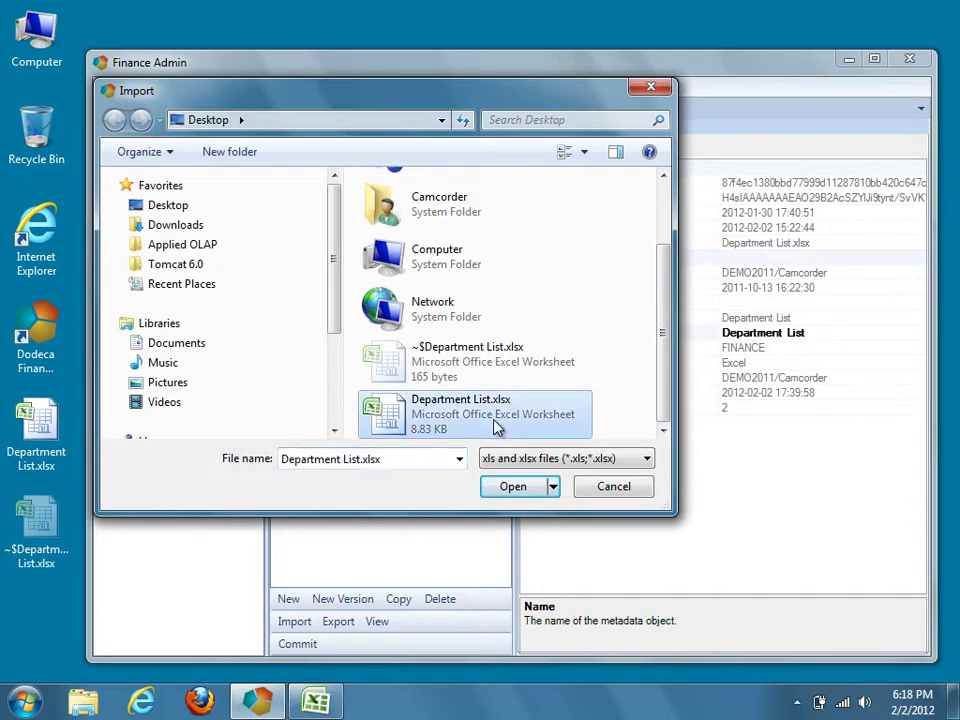
click(513, 486)
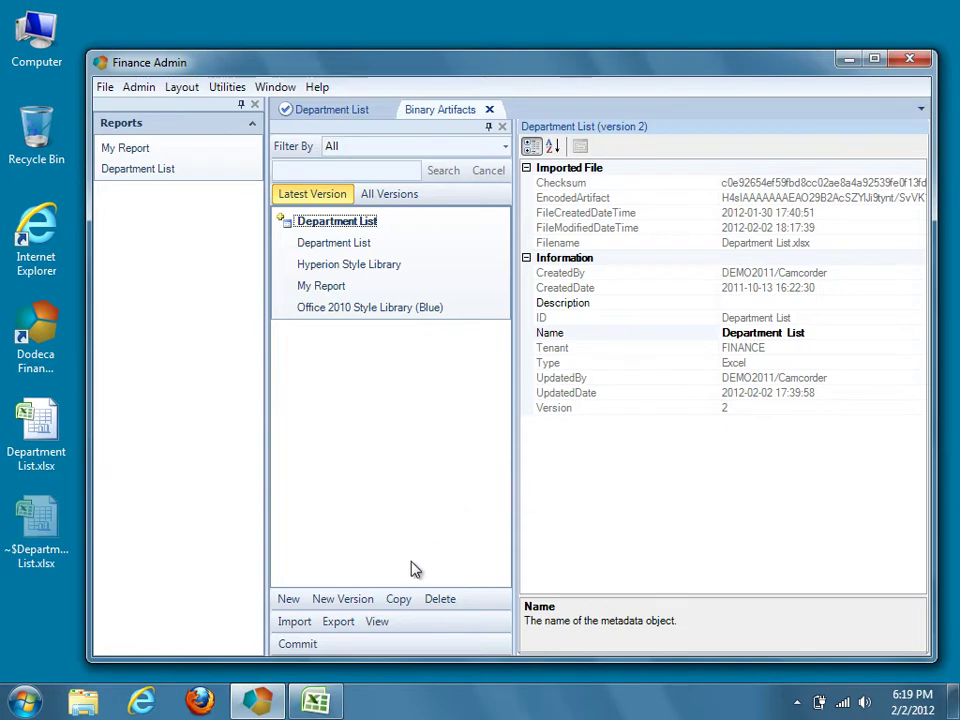
click(315, 651)
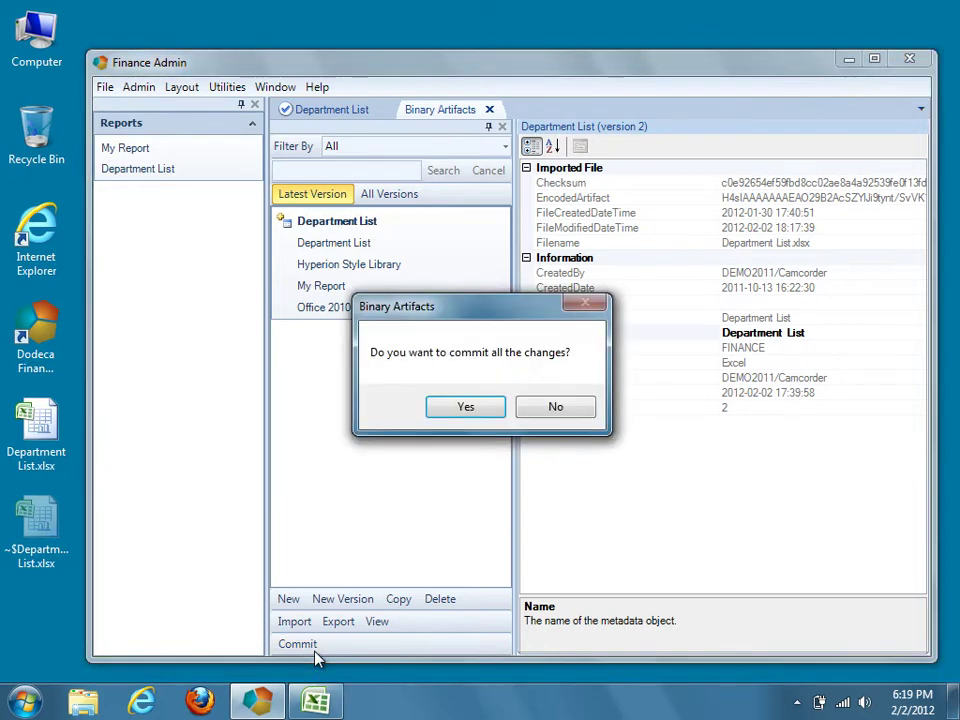
click(466, 407)
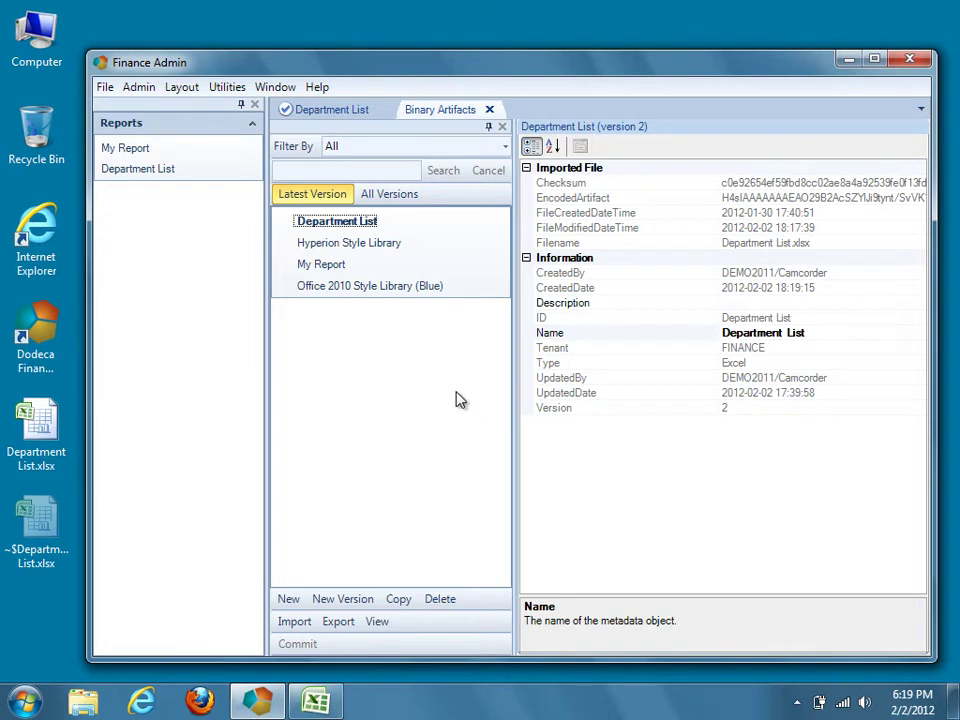
Edit the Department List view and set its ExcelTemplateBinaryArtifact to Department List, Version 2
right_click(224, 175)
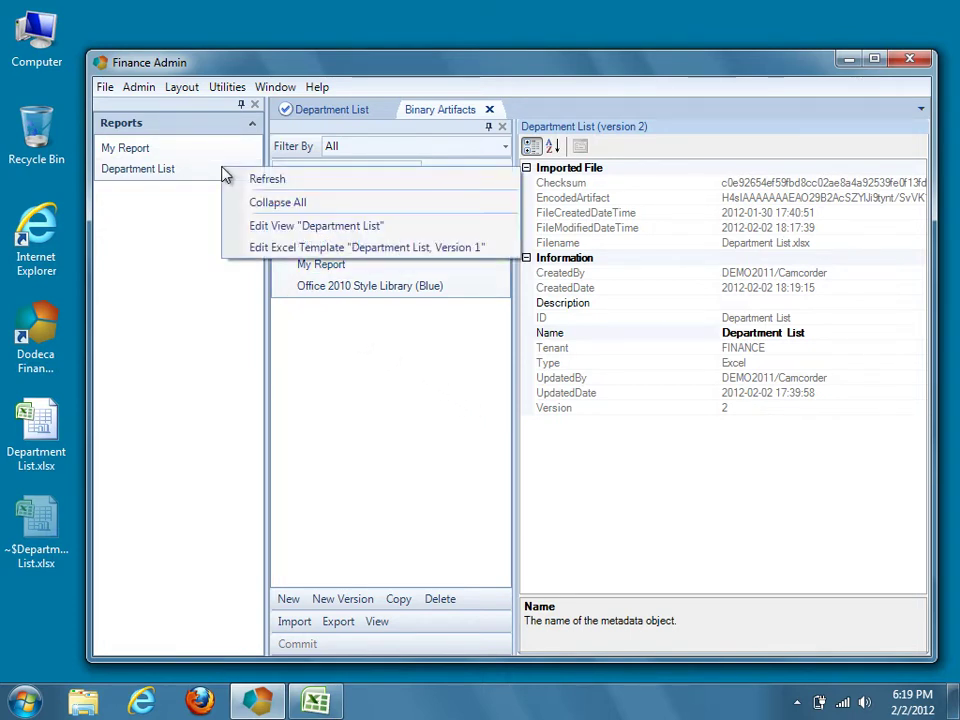
click(390, 237)
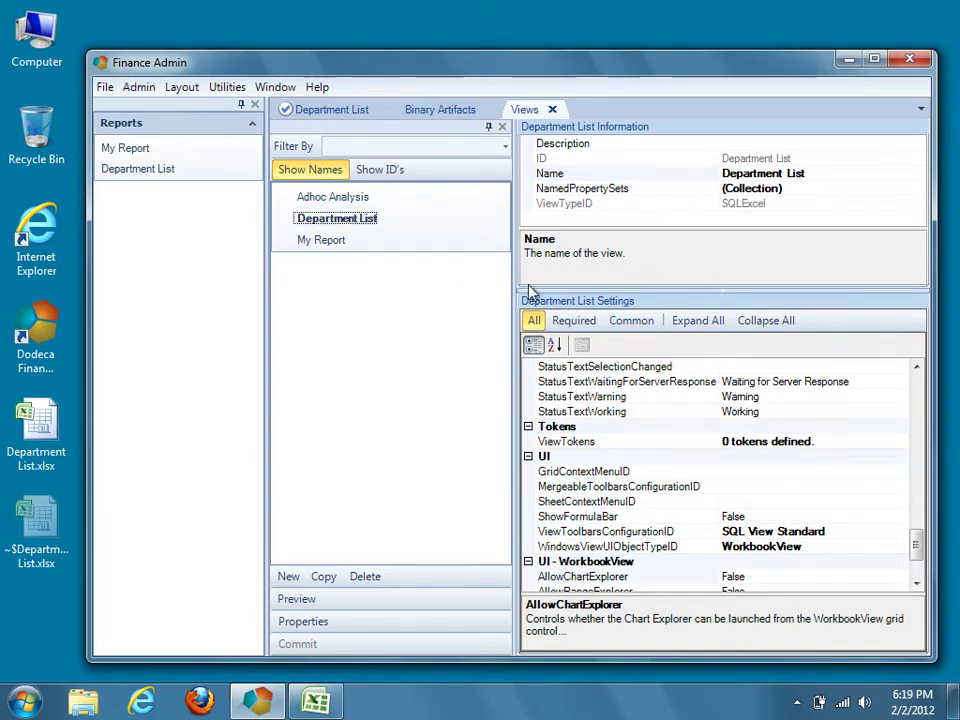
click(650, 329)
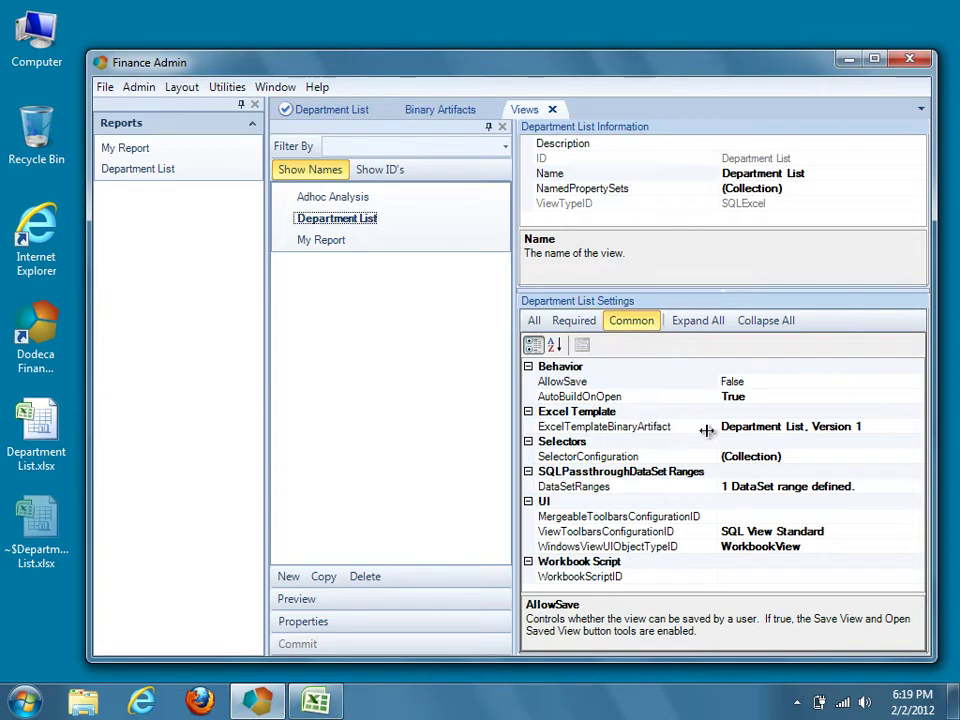
click(868, 427)
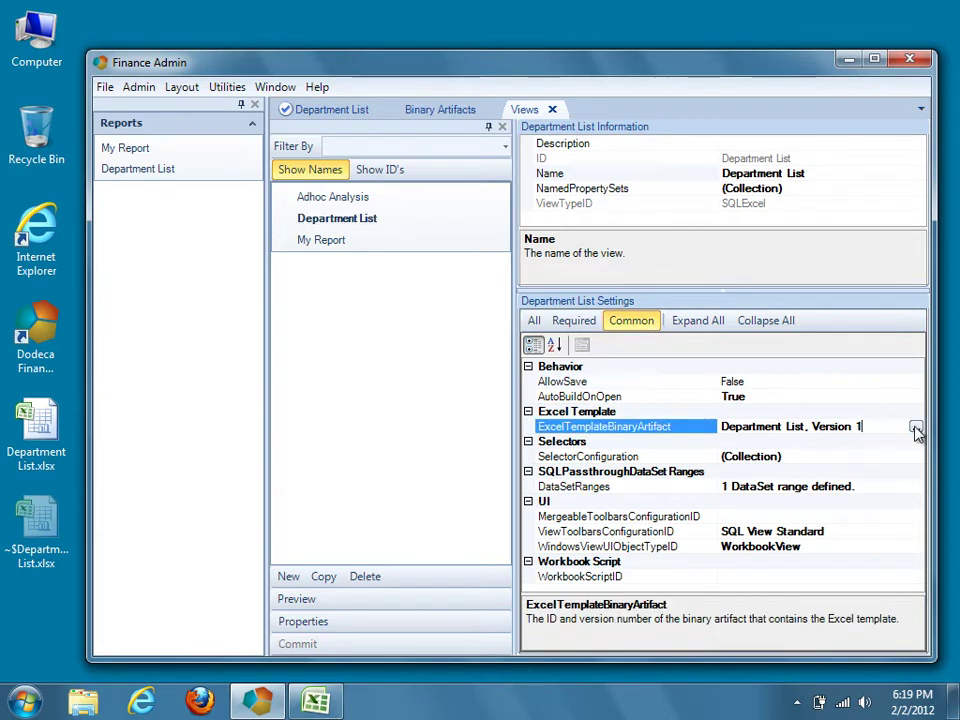
click(915, 427)
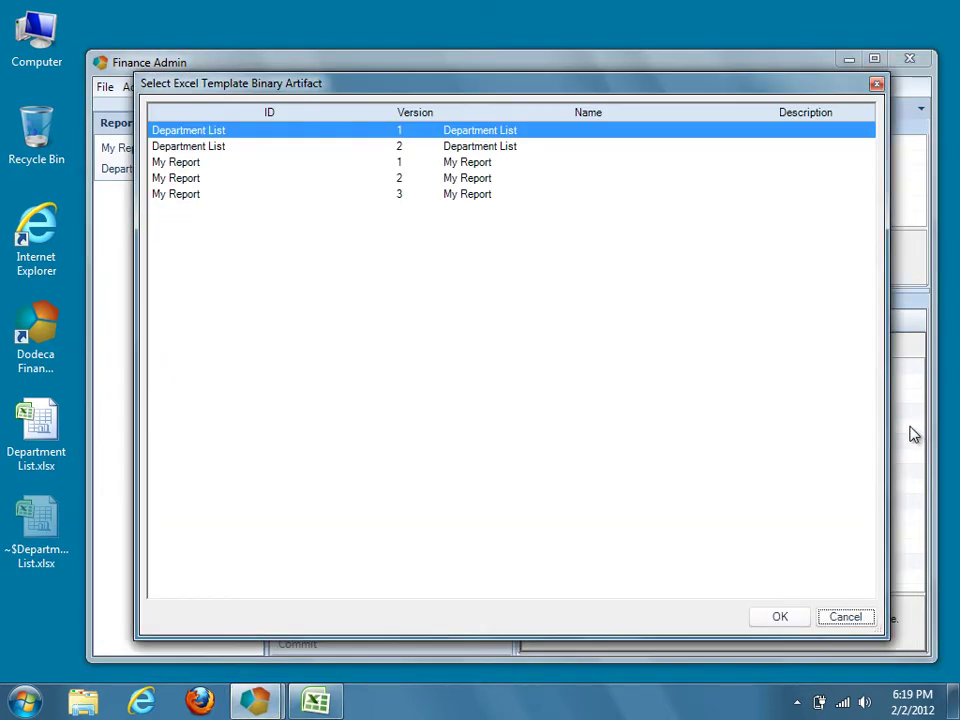
click(233, 150)
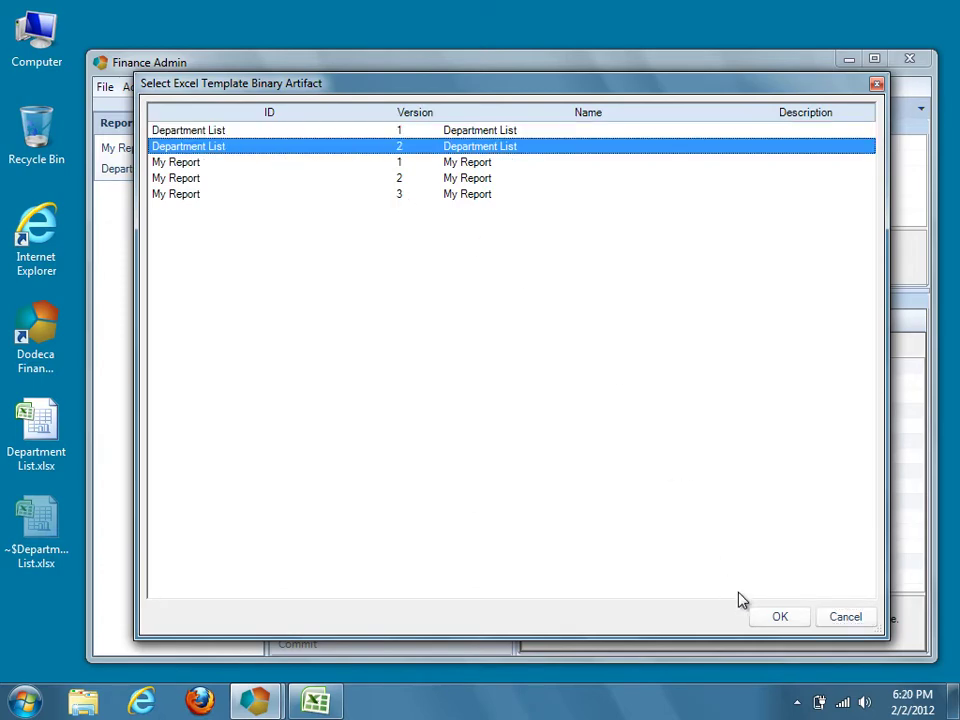
click(760, 622)
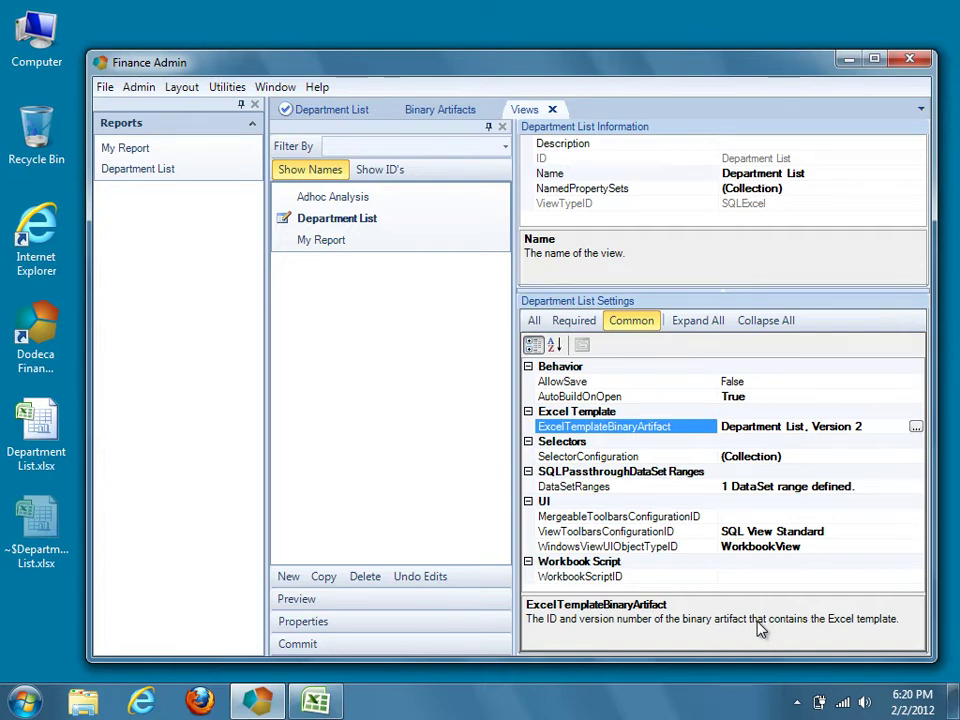
Open the Department List DataTable range from the view's DataSetRanges and set AutoFilteringEnabled to False
click(685, 491)
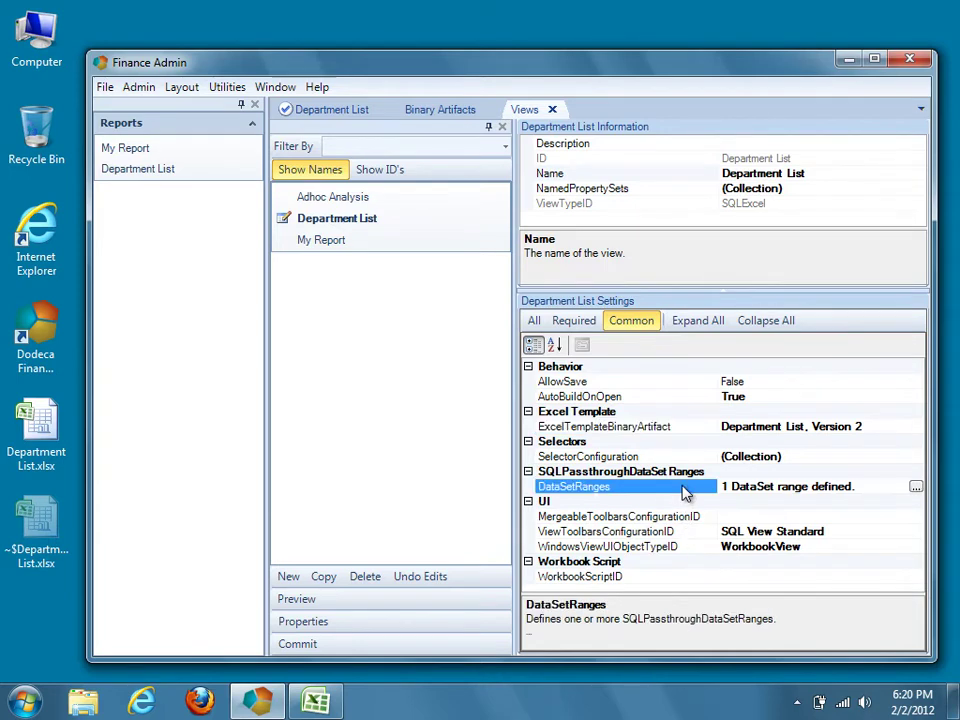
click(915, 490)
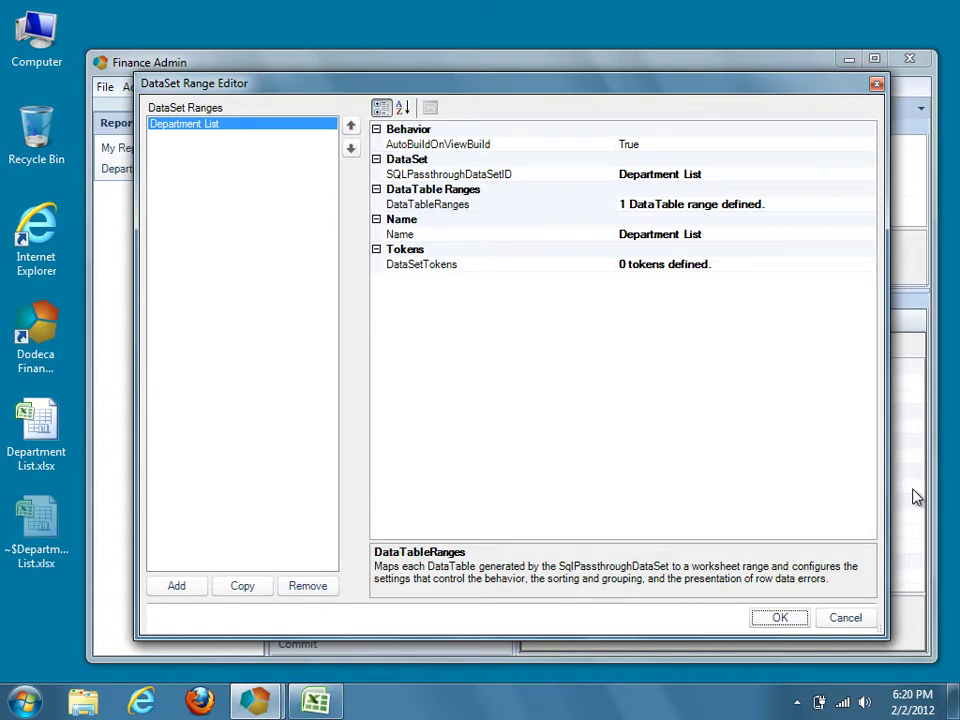
click(531, 214)
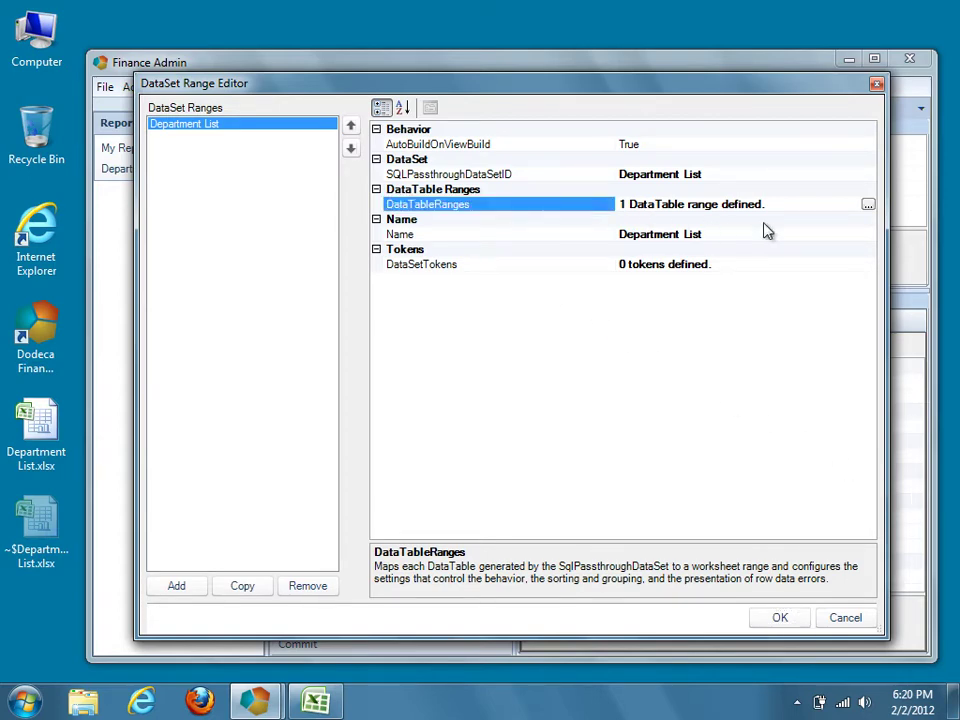
click(868, 207)
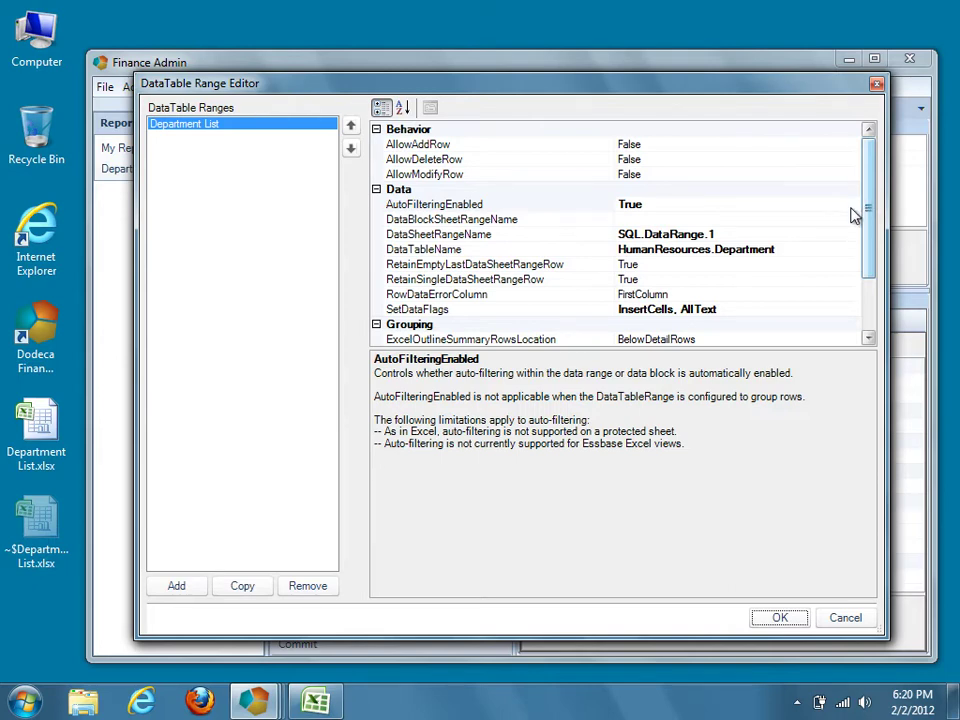
click(591, 207)
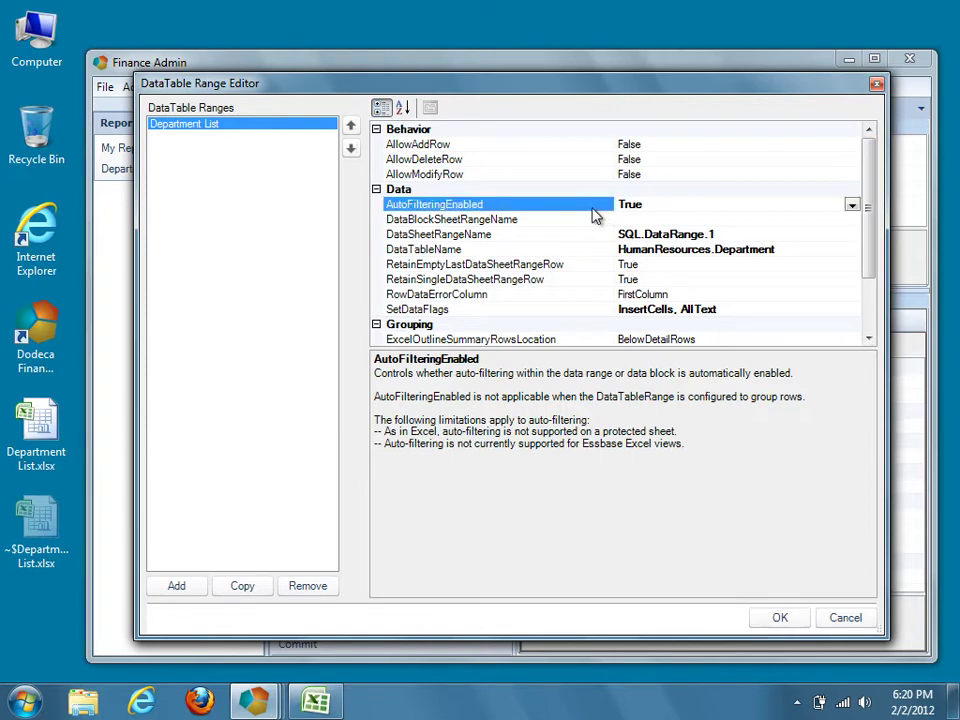
click(851, 206)
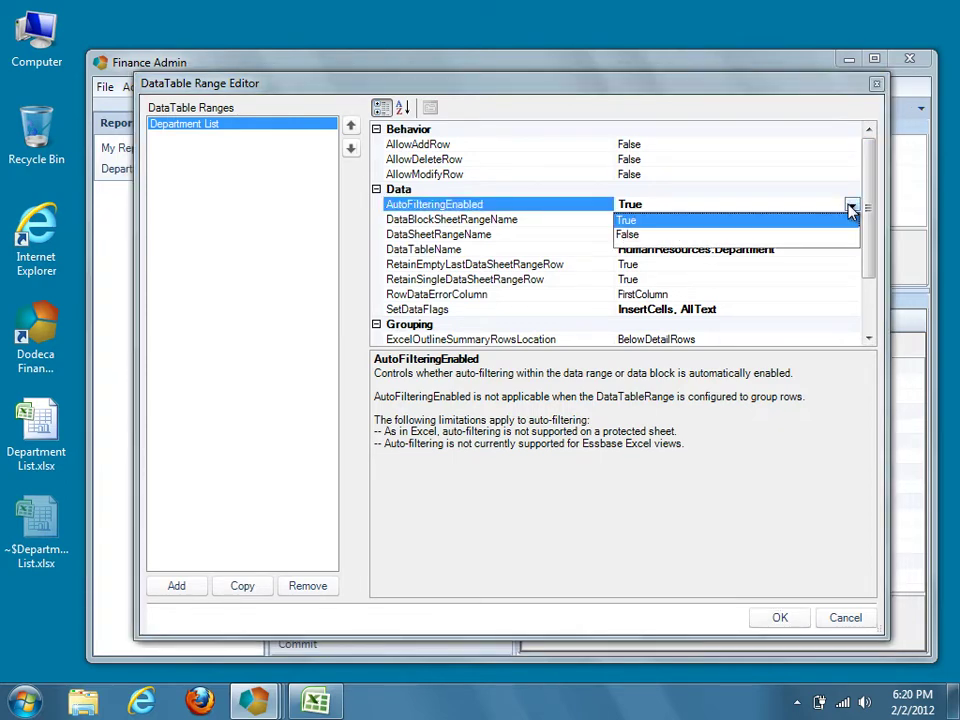
click(770, 236)
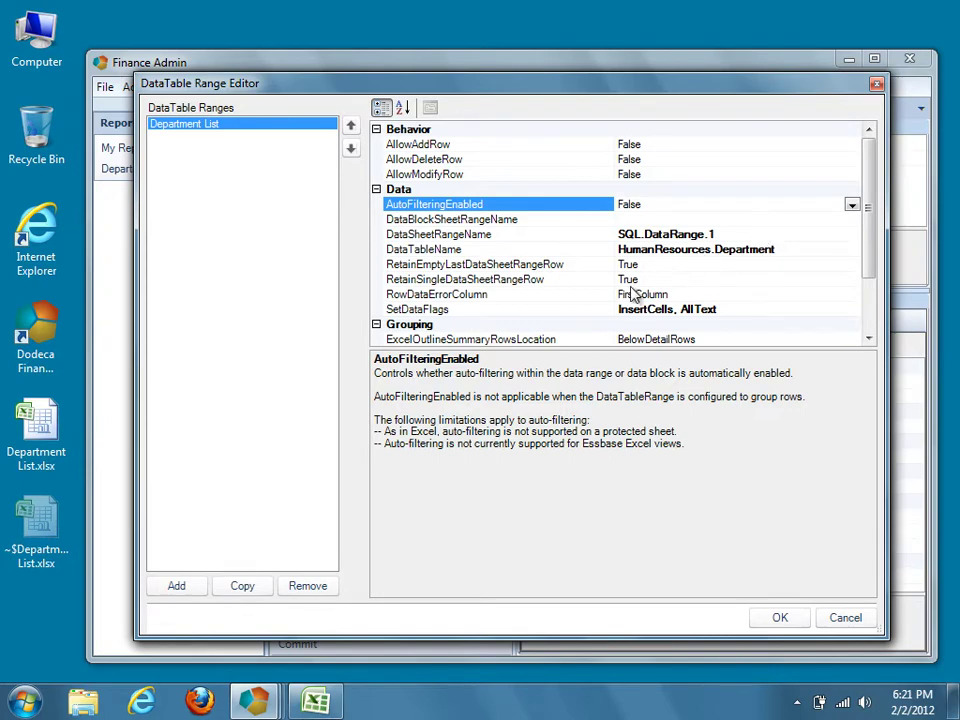
Enable NoColumnHeaders in the DataTable range's SetDataFlags, alongside InsertCells and AllText
click(603, 311)
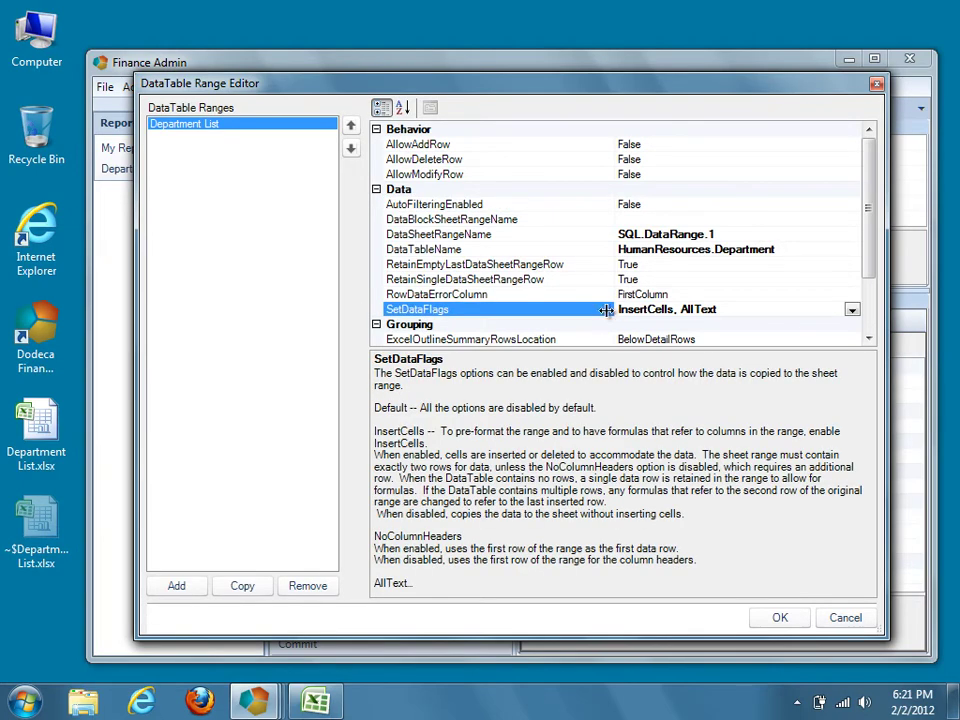
click(851, 312)
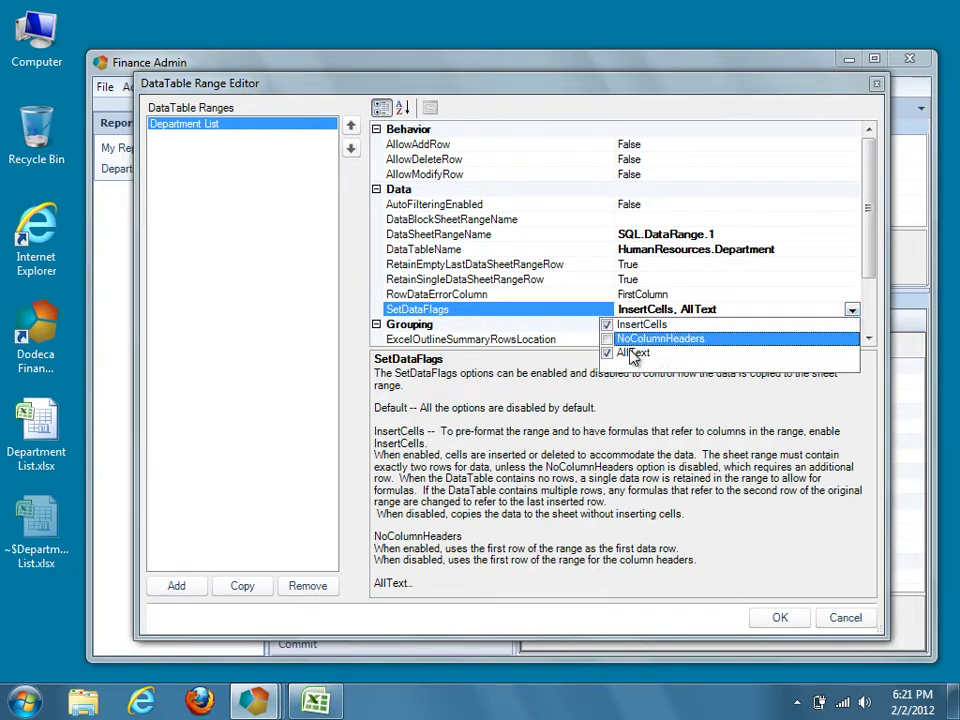
click(609, 341)
click(582, 345)
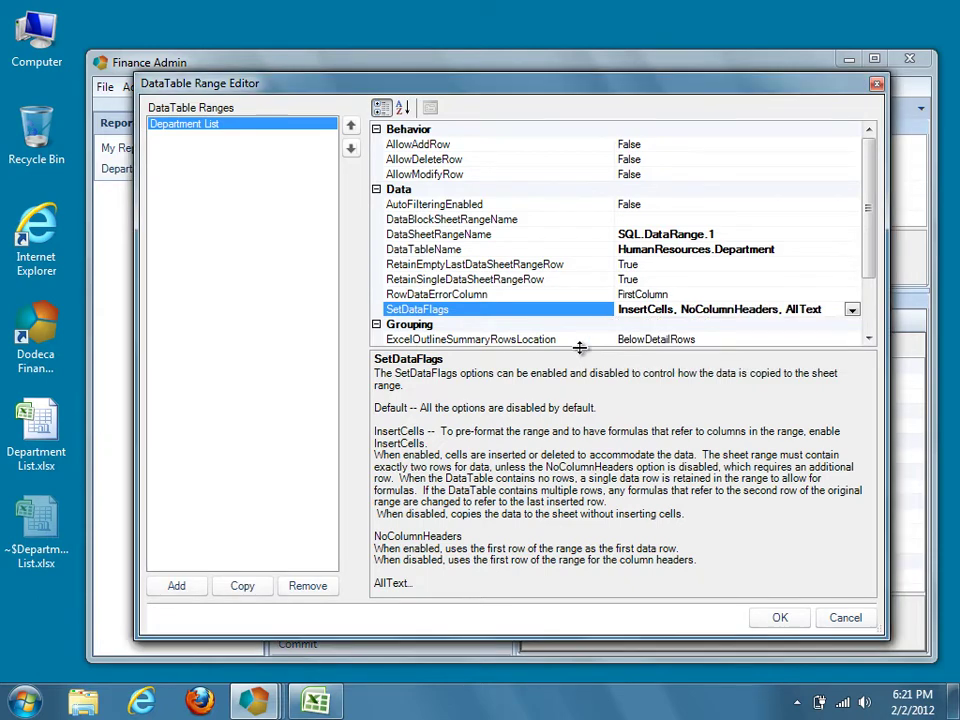
Set the DataTable range's GroupStartCell to Start.Cell
drag(580, 367, 574, 456)
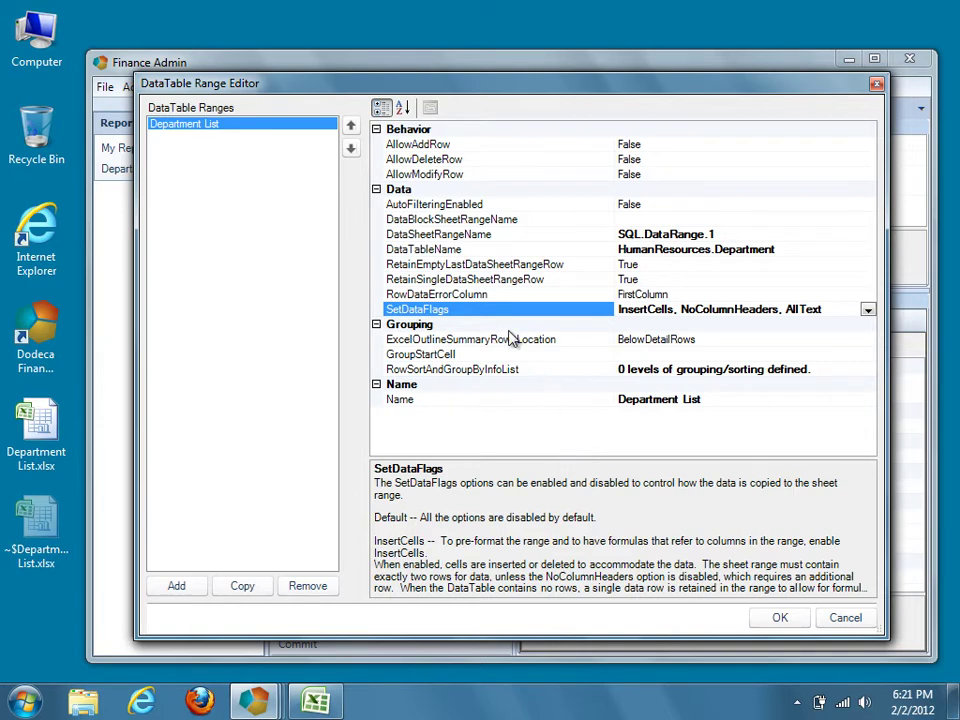
click(634, 354)
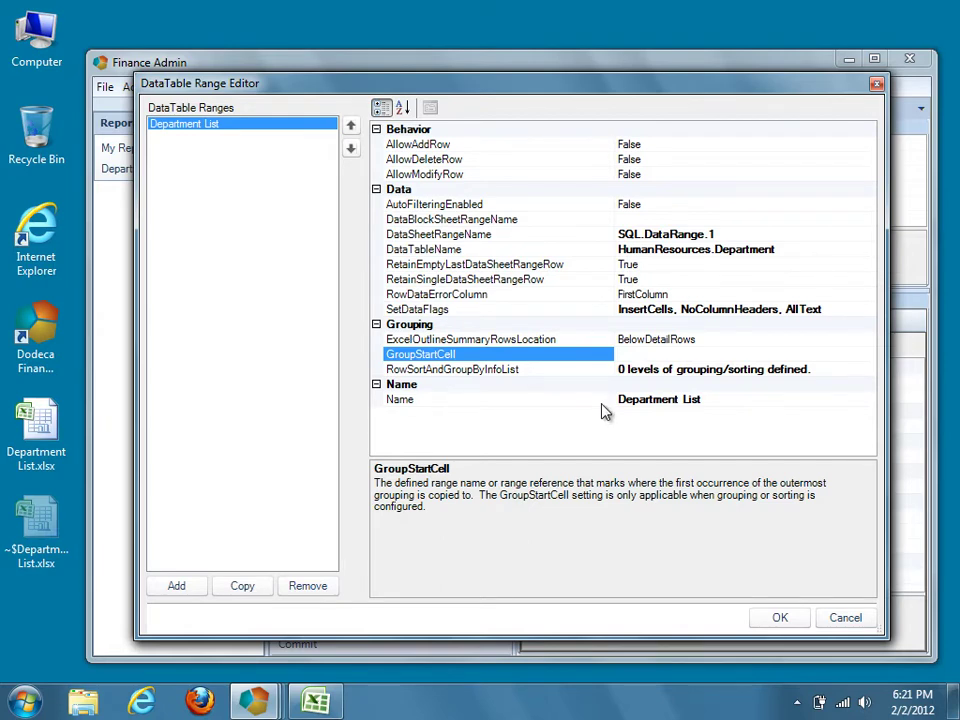
text(Start.Cell)
Add a grouping level to the RowSortAndGroupByInfoList and name it GroupName
click(569, 377)
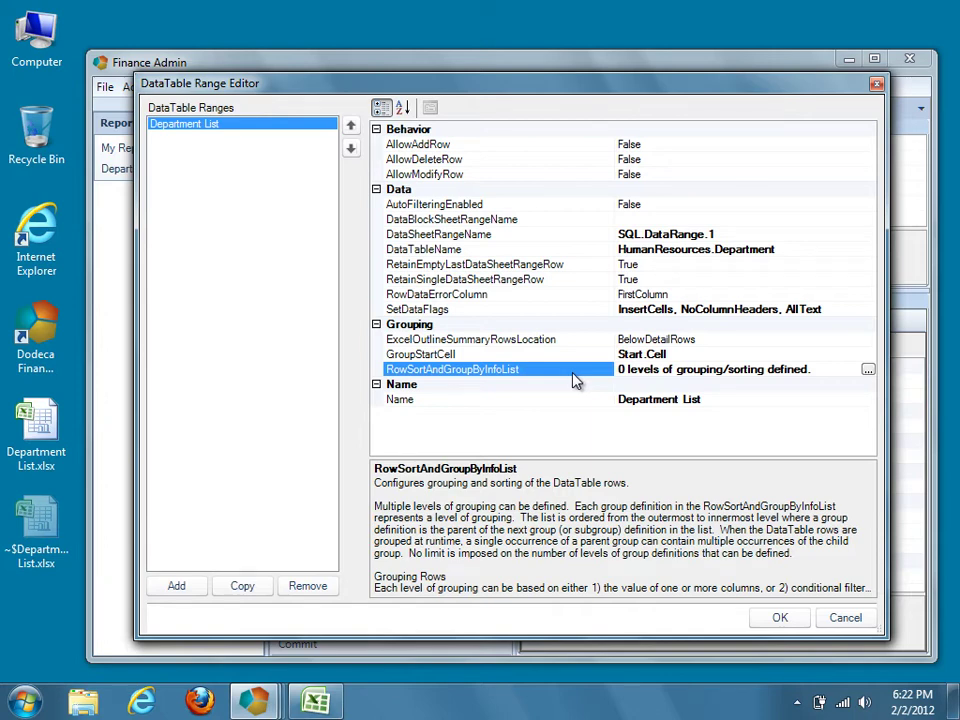
click(868, 372)
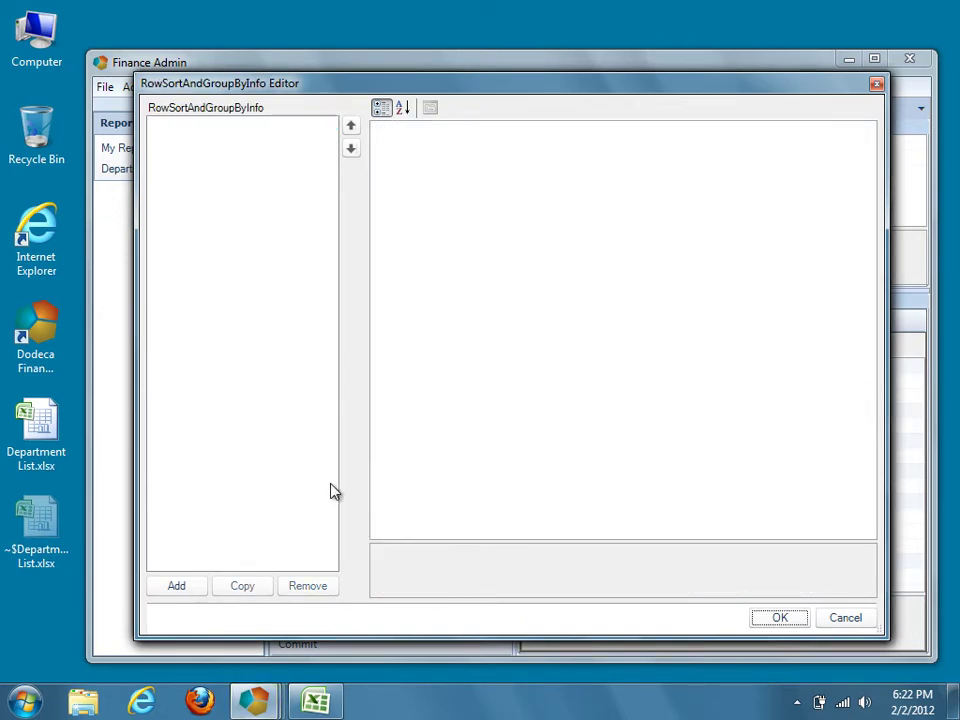
click(178, 586)
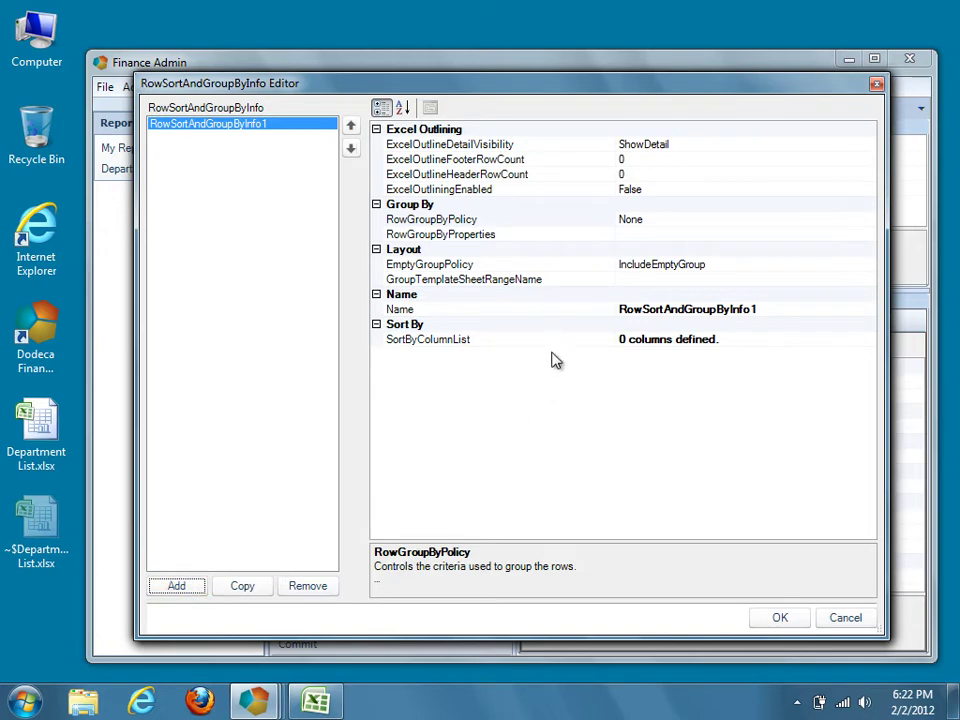
click(553, 313)
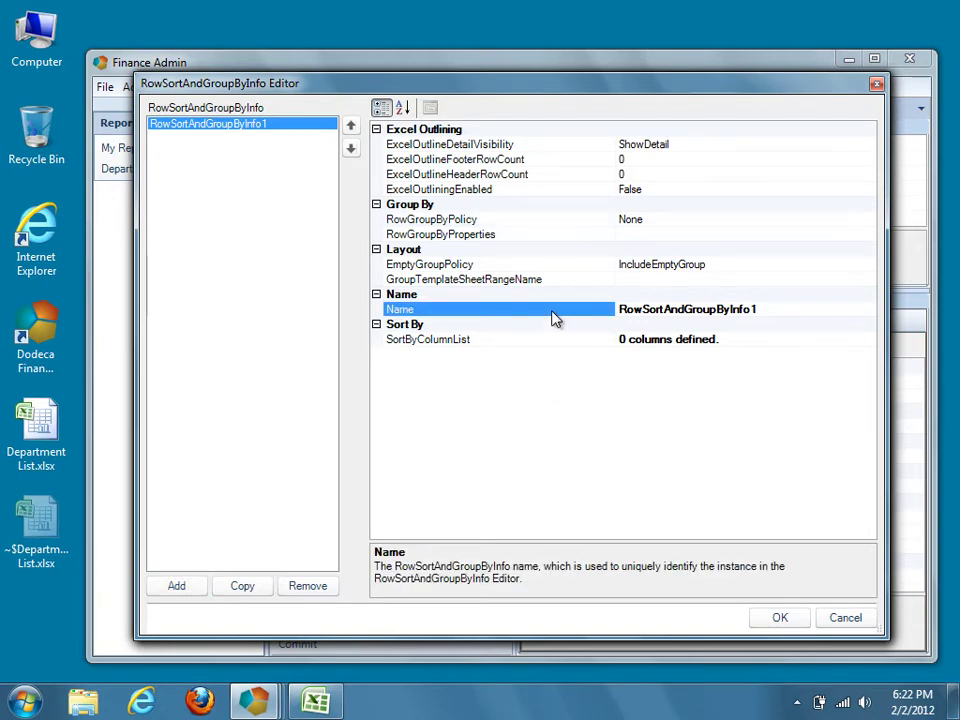
click(761, 308)
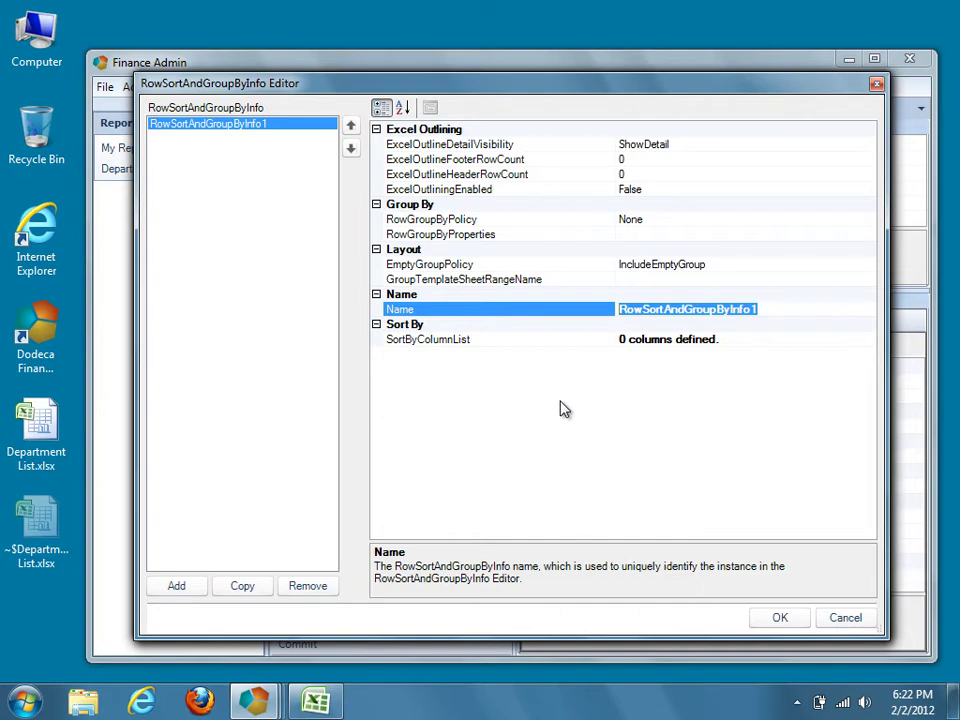
text(GroupName)
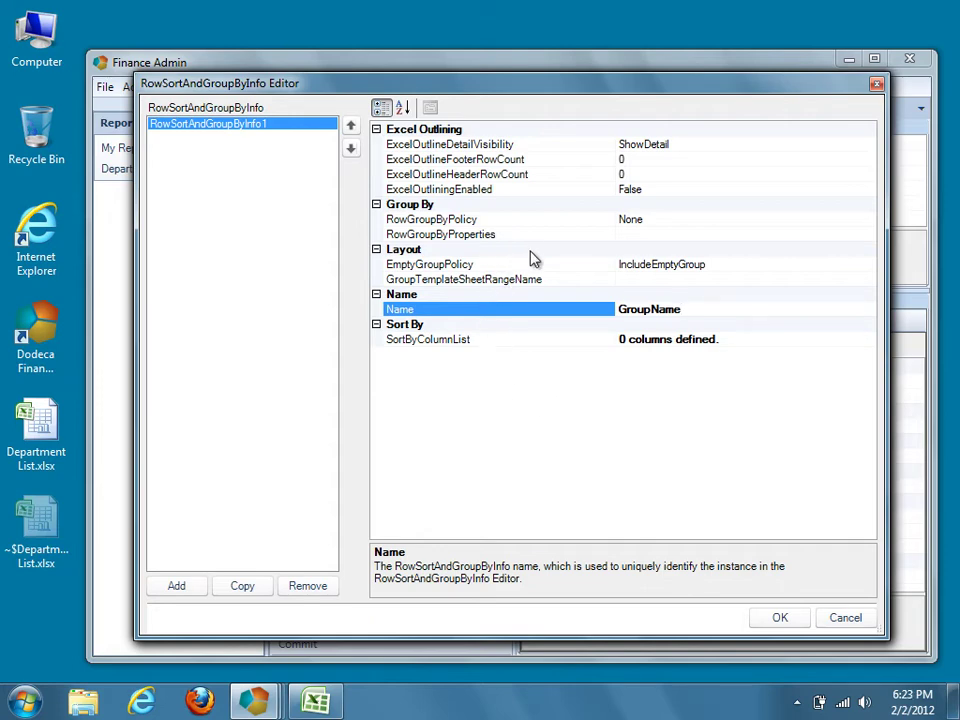
Set the GroupName level's GroupTemplateSheetRangeName to SQL.GroupRange.1 and its RowGroupByPolicy to ByColumnValue
click(557, 282)
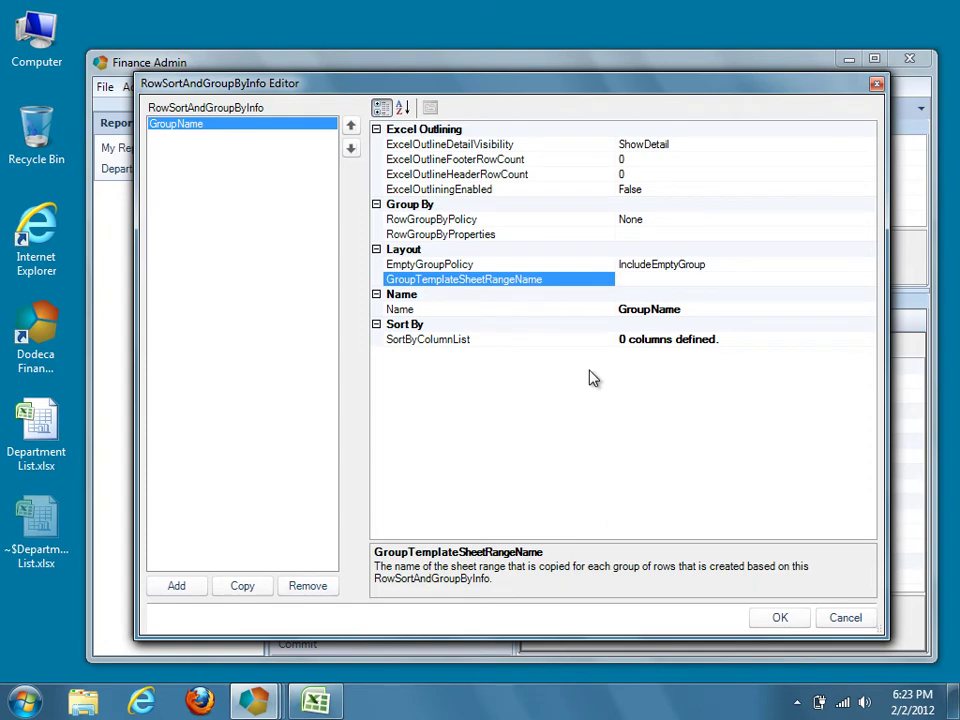
text(SQL.GroupRange.1)
click(510, 224)
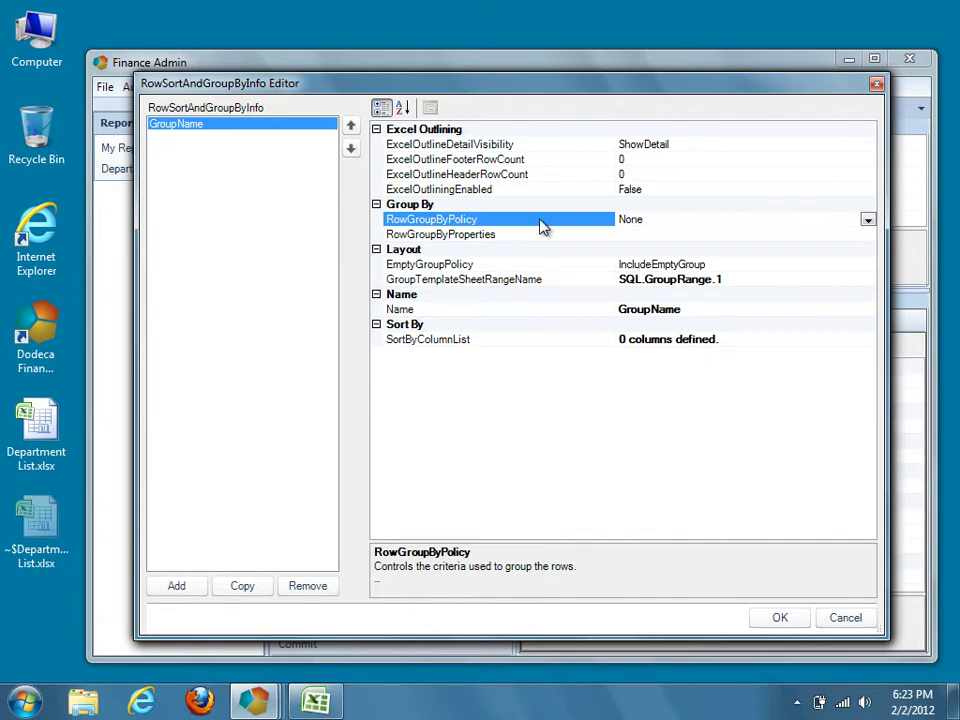
click(866, 221)
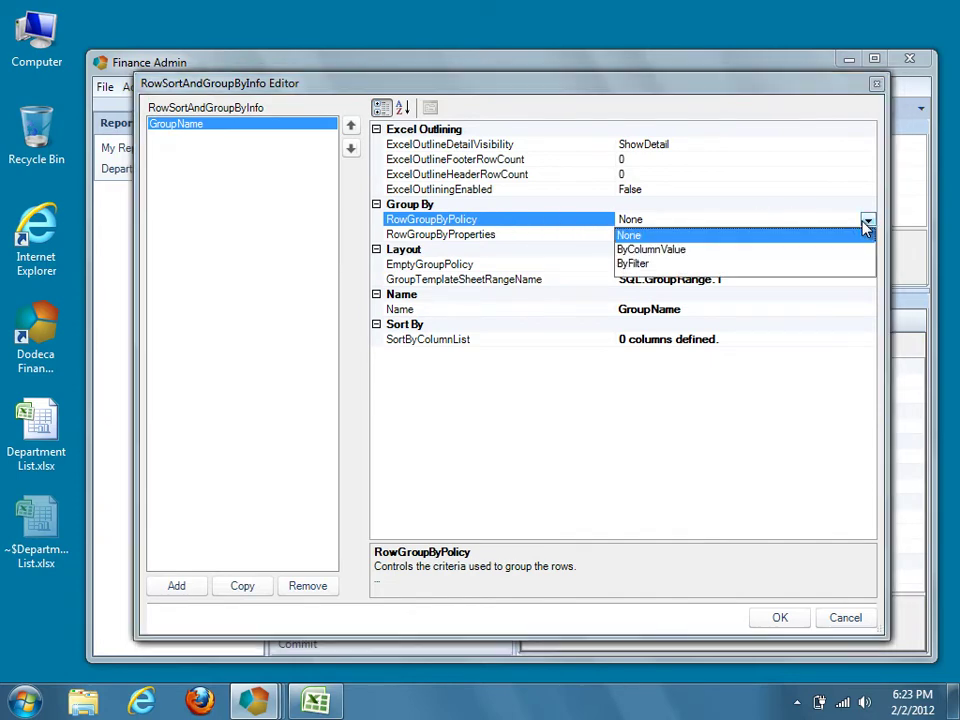
click(787, 257)
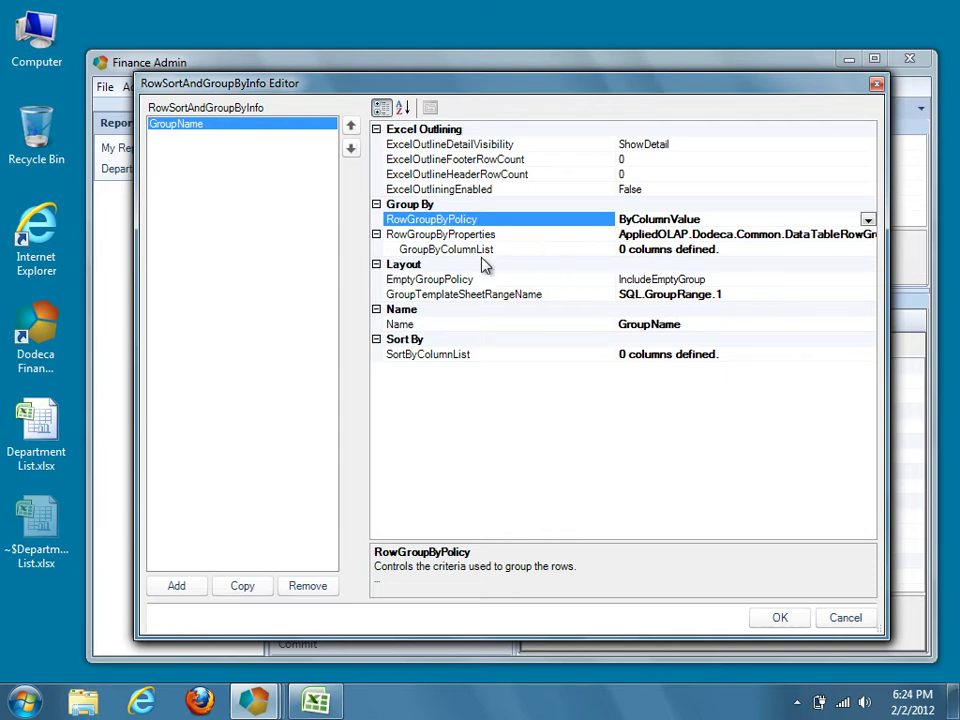
Add the column GroupName with Ascending sort order to the level's GroupByColumnList and accept the column definition
click(531, 254)
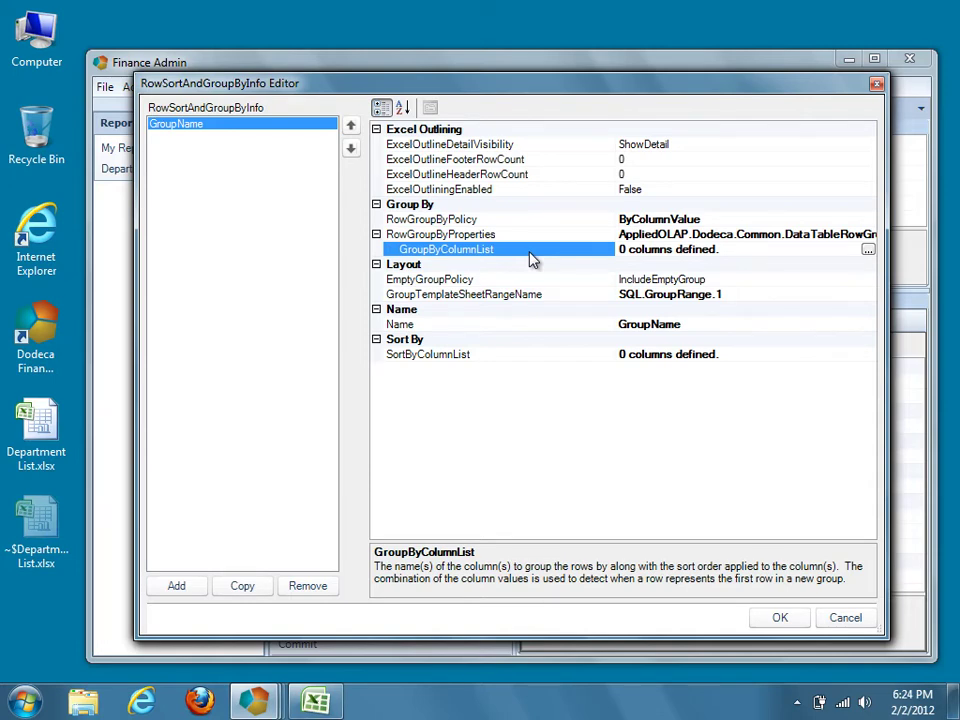
click(868, 251)
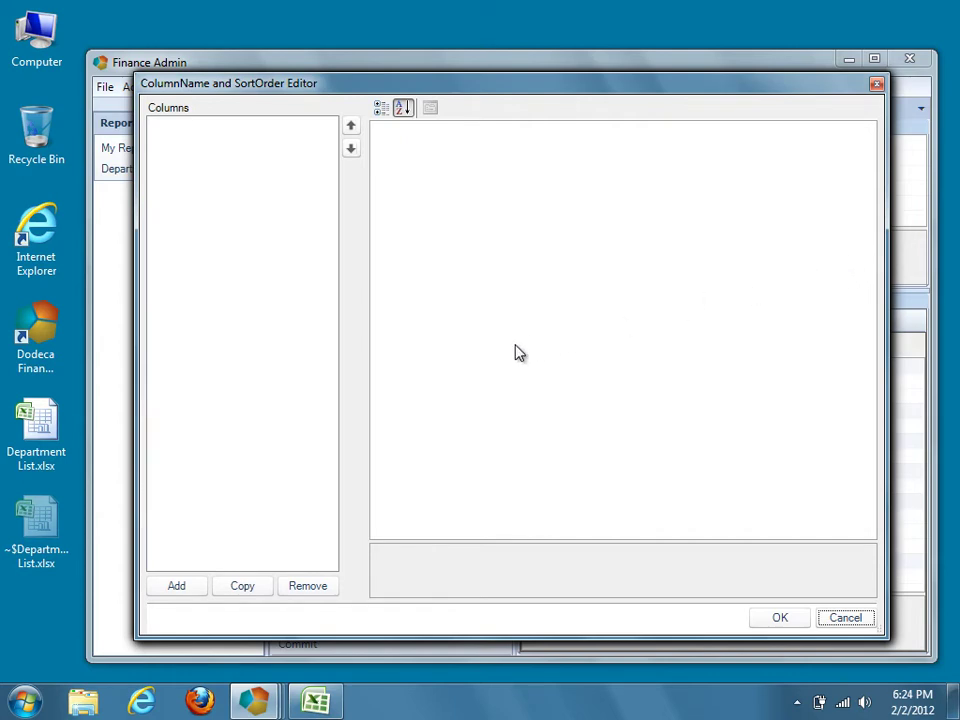
click(201, 594)
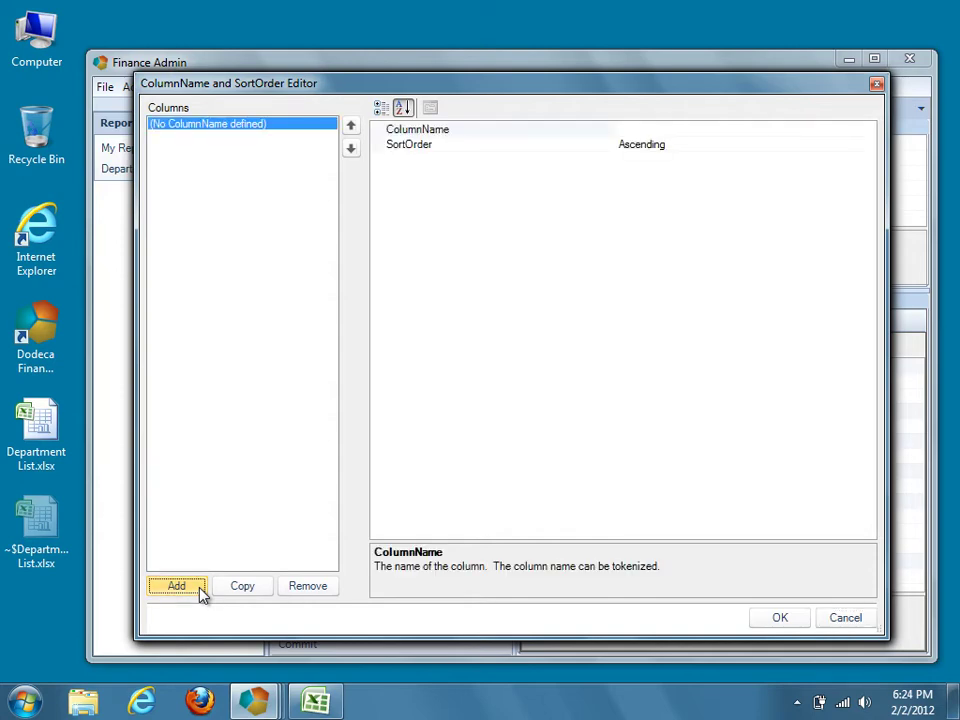
click(591, 131)
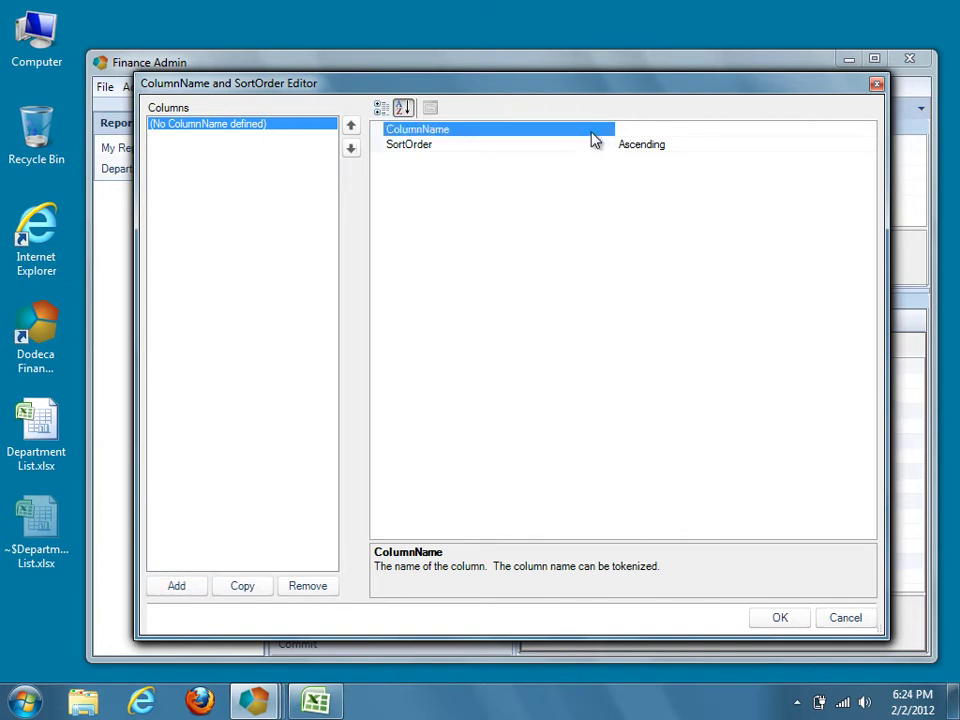
click(664, 129)
text(GroupName)
click(681, 147)
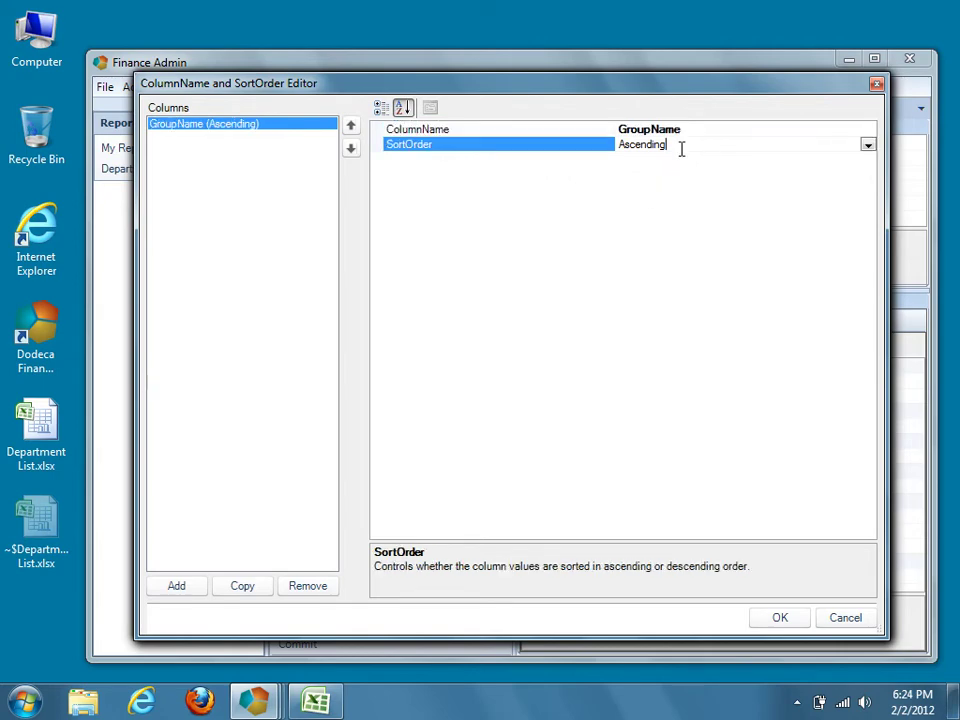
click(867, 148)
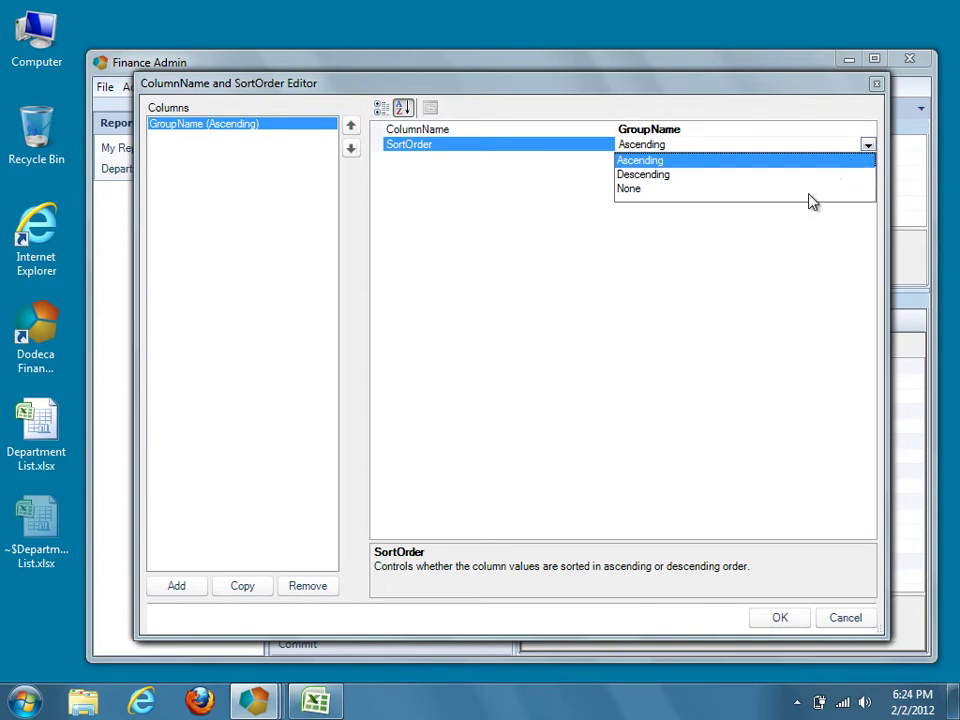
click(790, 162)
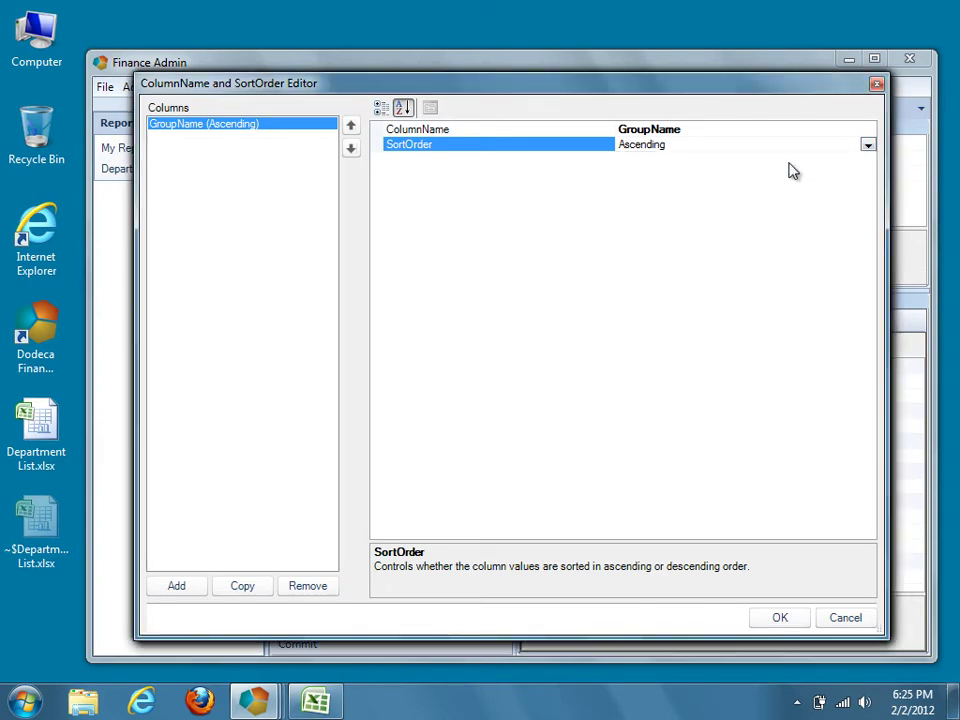
click(780, 618)
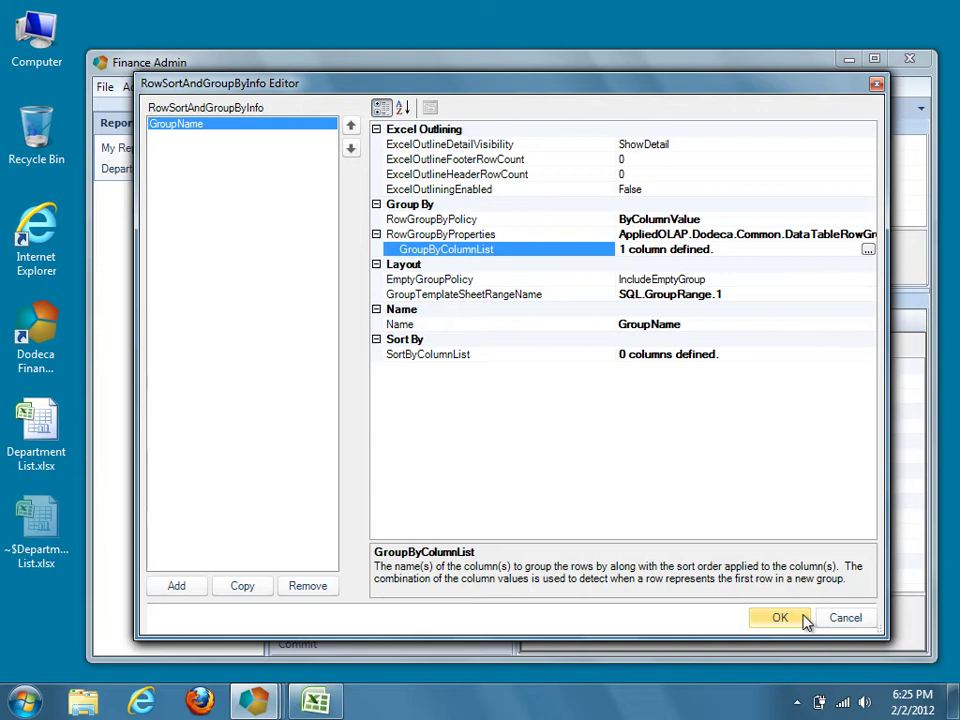
Set ExcelOutliningEnabled to True for the GroupName level and accept the grouping and DataTable range settings
click(602, 191)
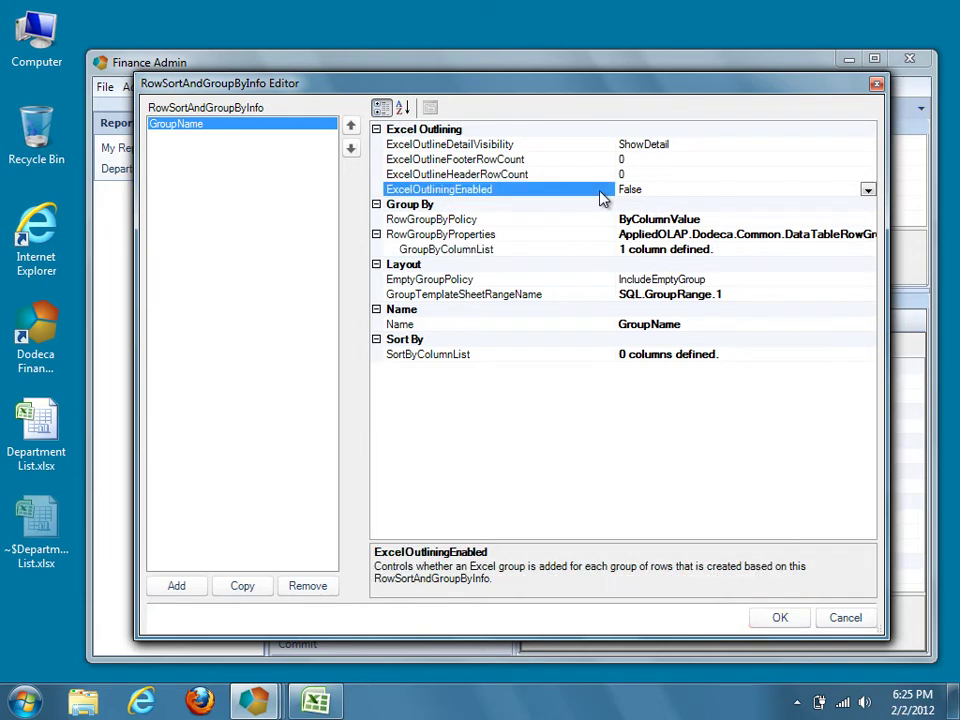
click(866, 191)
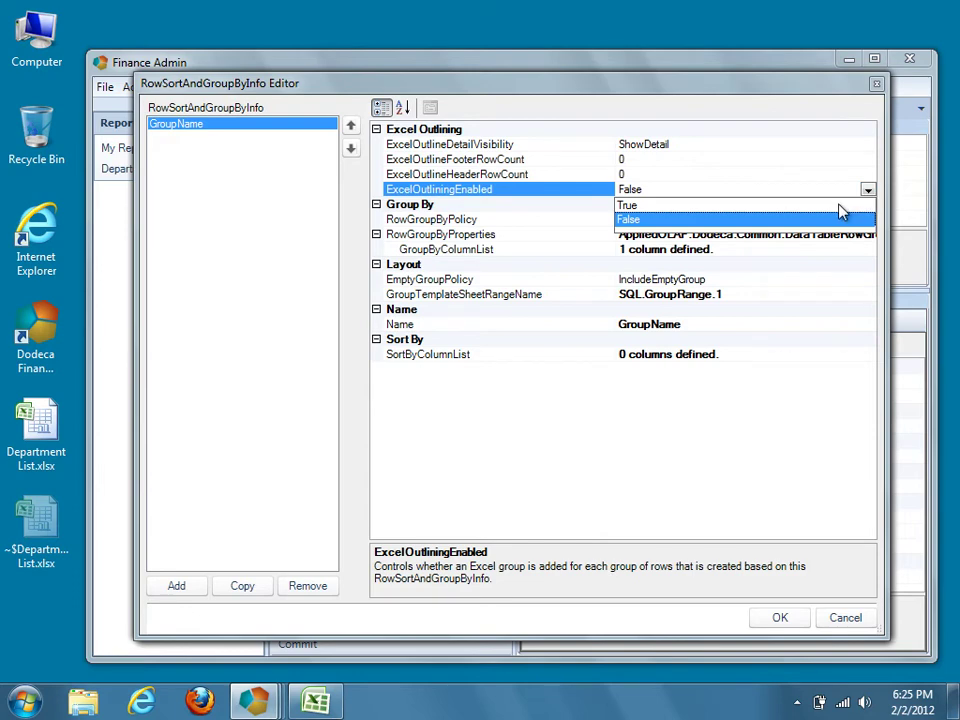
click(842, 205)
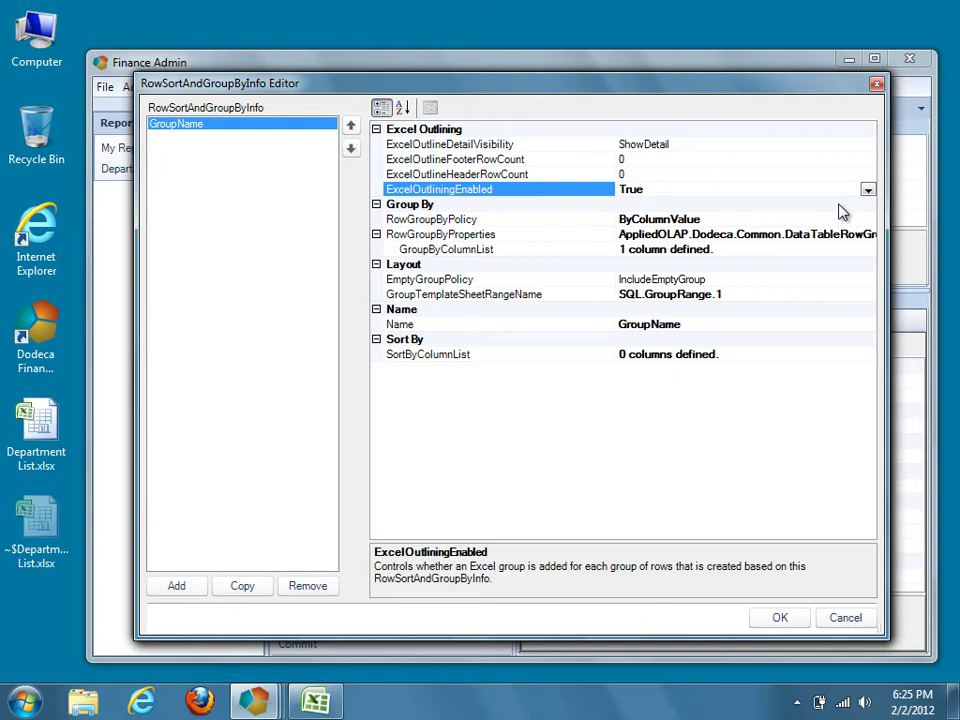
click(601, 150)
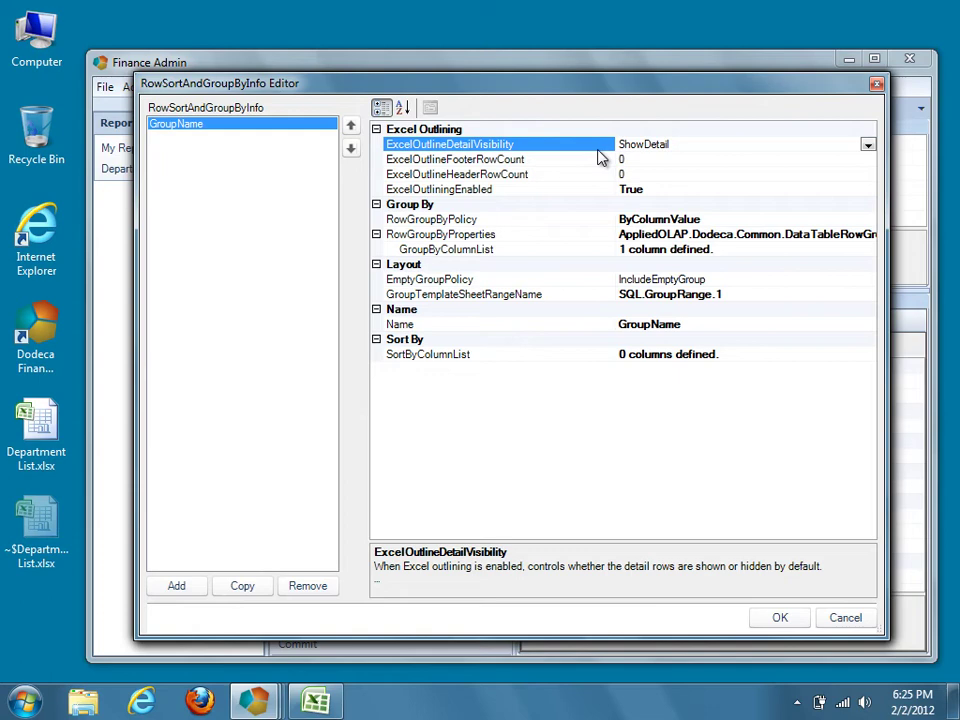
click(806, 622)
click(806, 622)
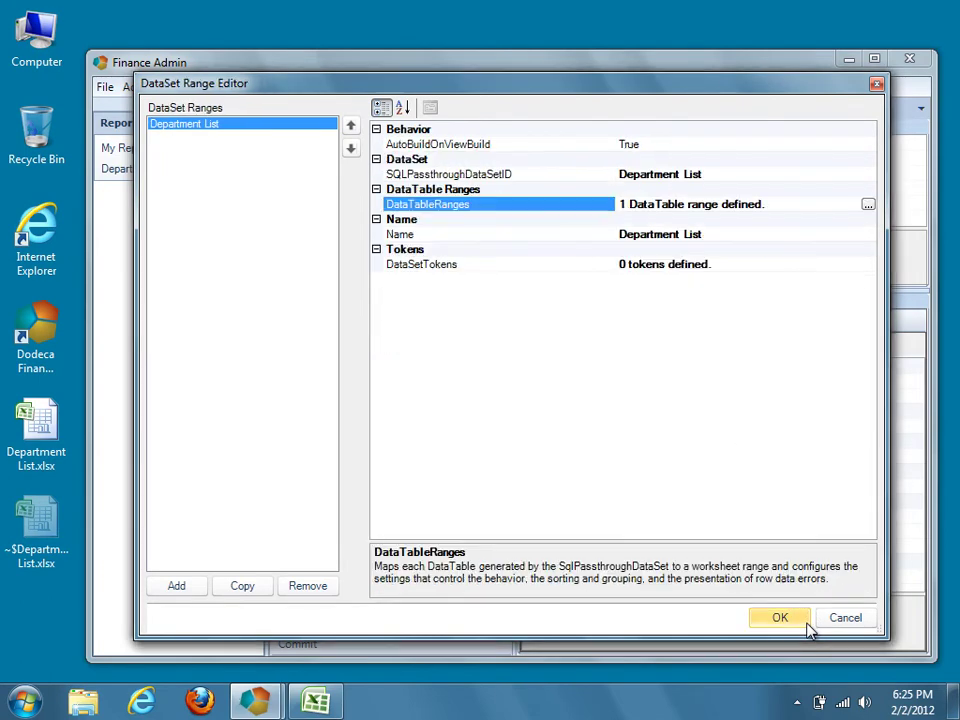
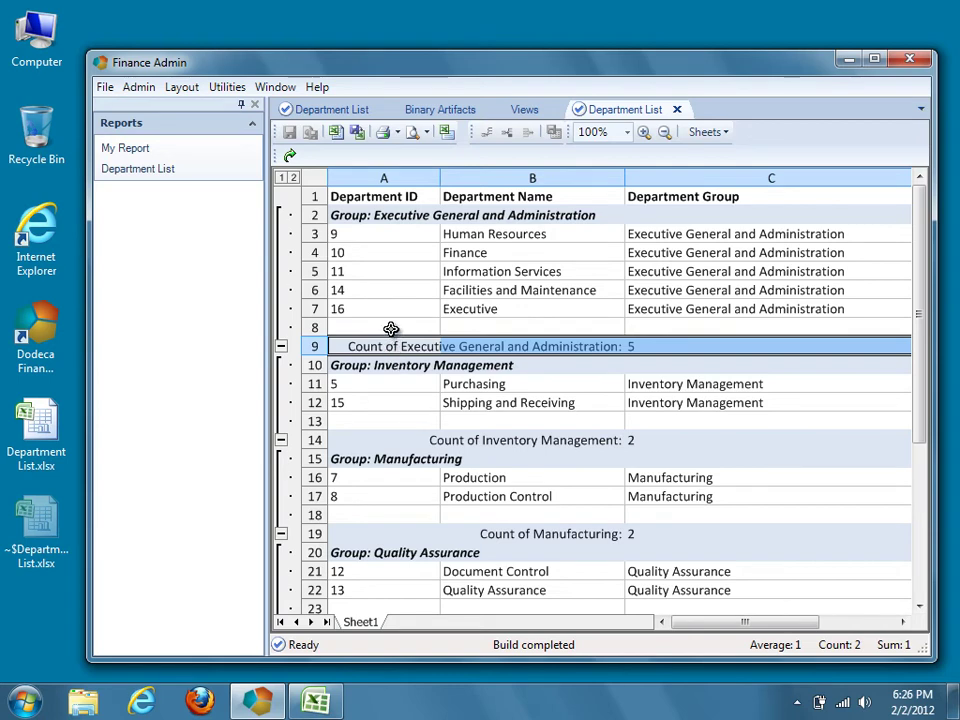
Examine the empty rows 8, 13 and 18 above the group counts in the Department List preview and close it
drag(390, 326, 662, 326)
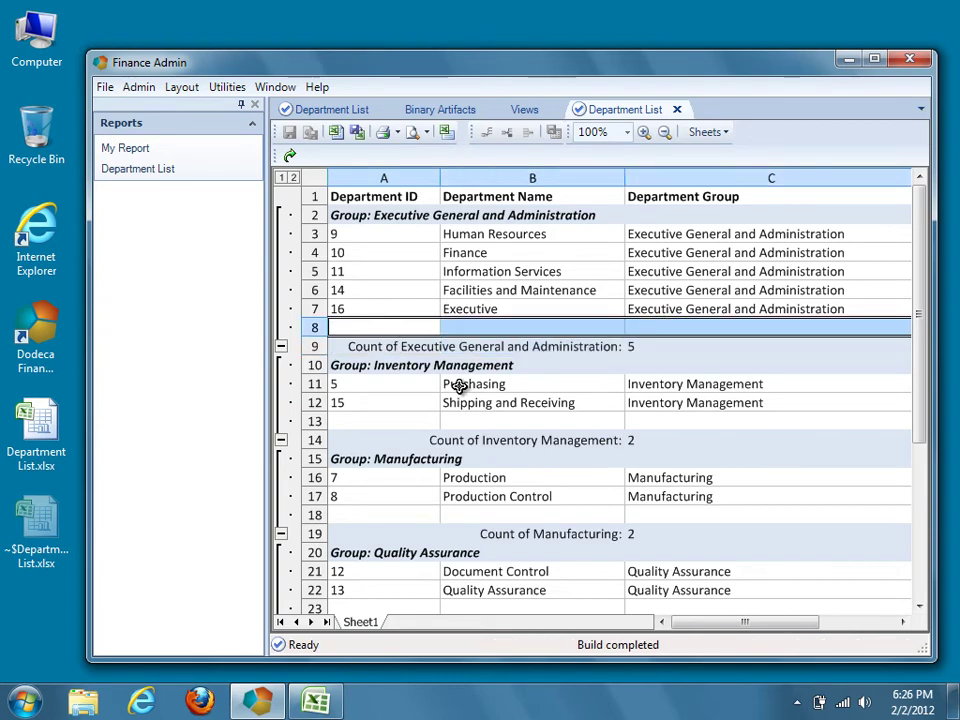
drag(409, 420, 410, 421)
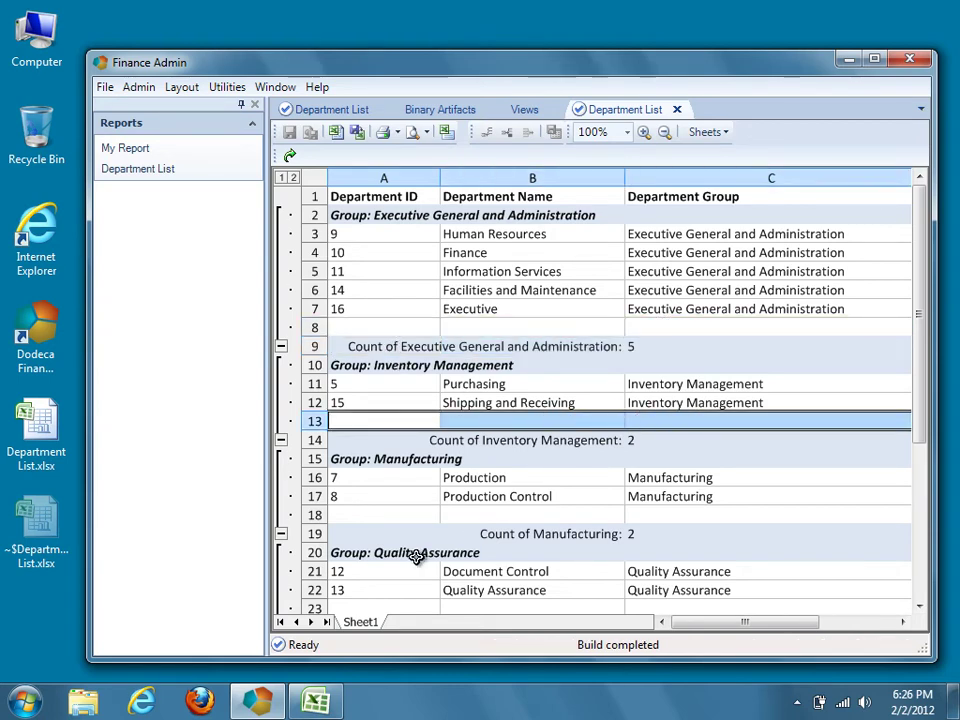
drag(390, 520, 707, 512)
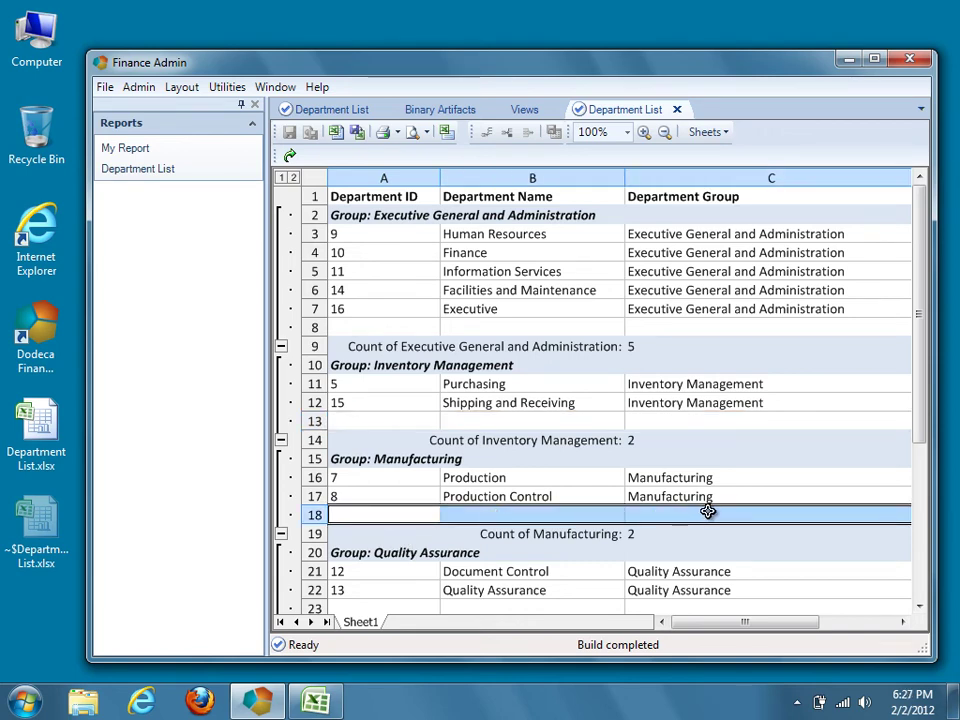
click(676, 109)
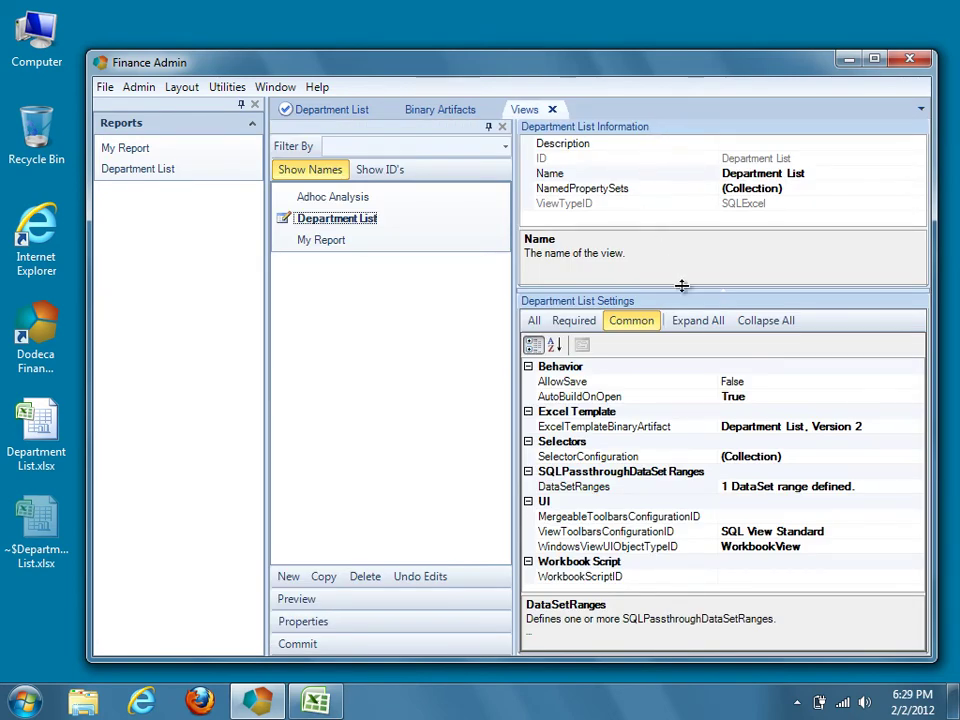
Set RetainEmptyLastDataSheetRangeRow to False for the Department List DataTable range and accept both range editors
click(864, 488)
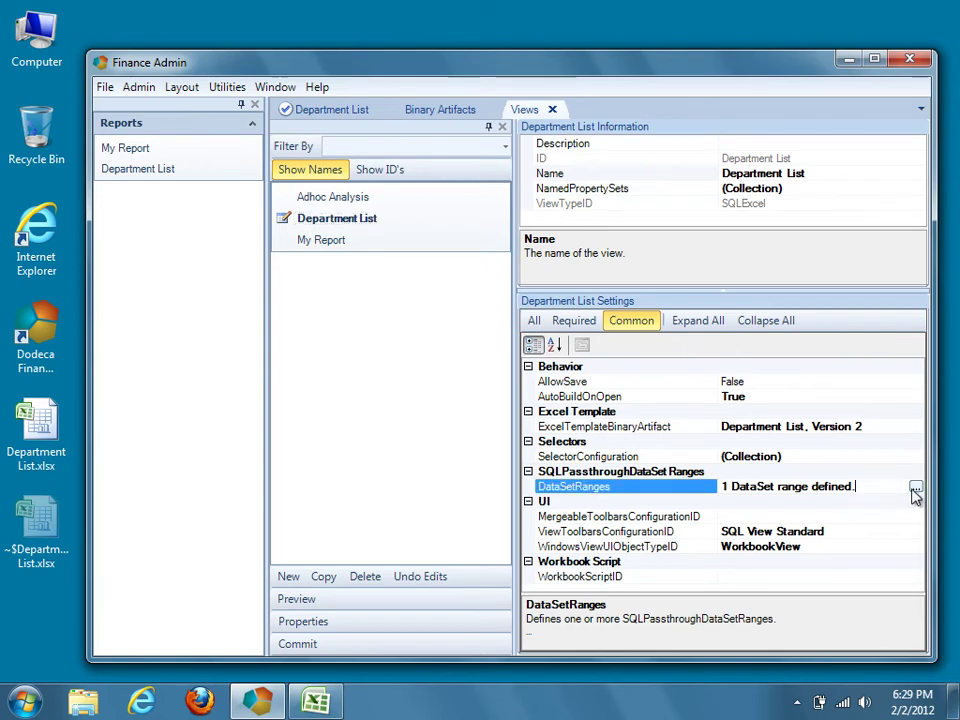
click(915, 488)
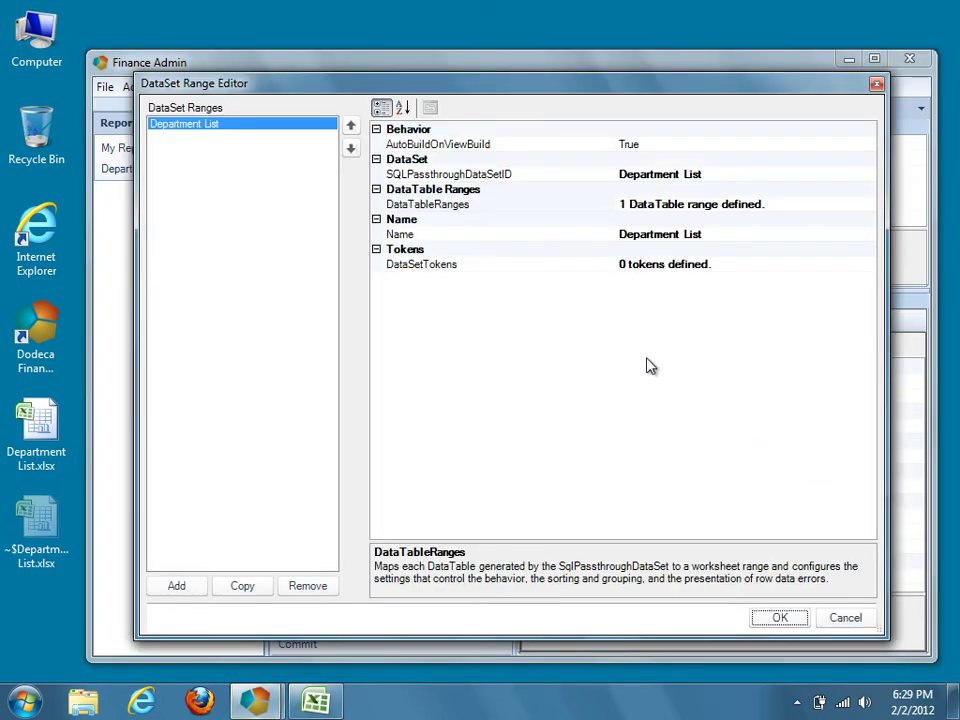
click(669, 203)
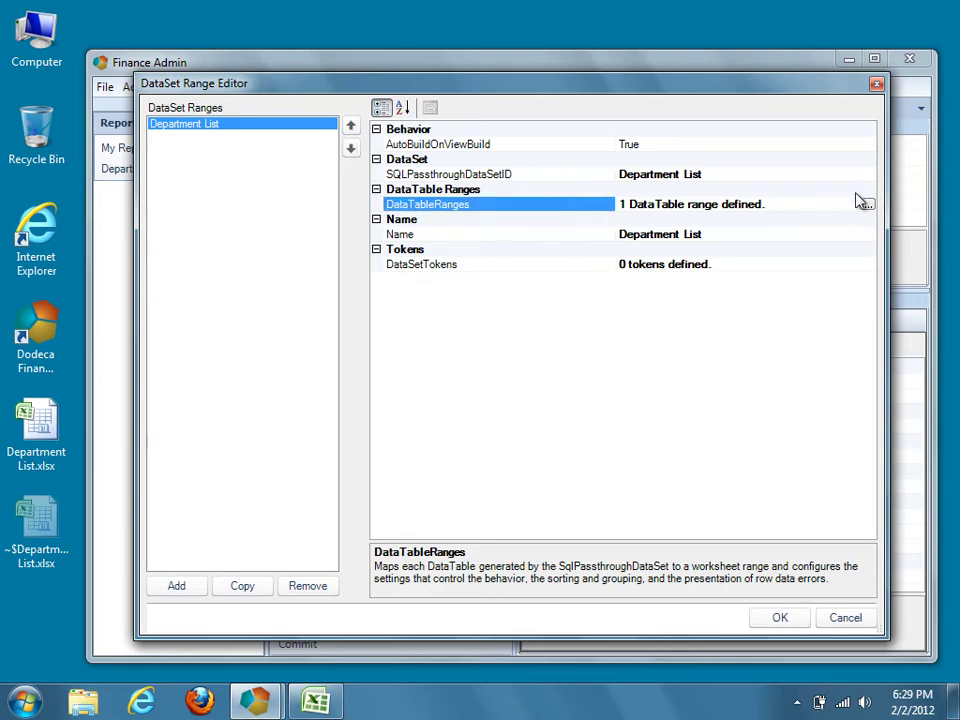
click(867, 205)
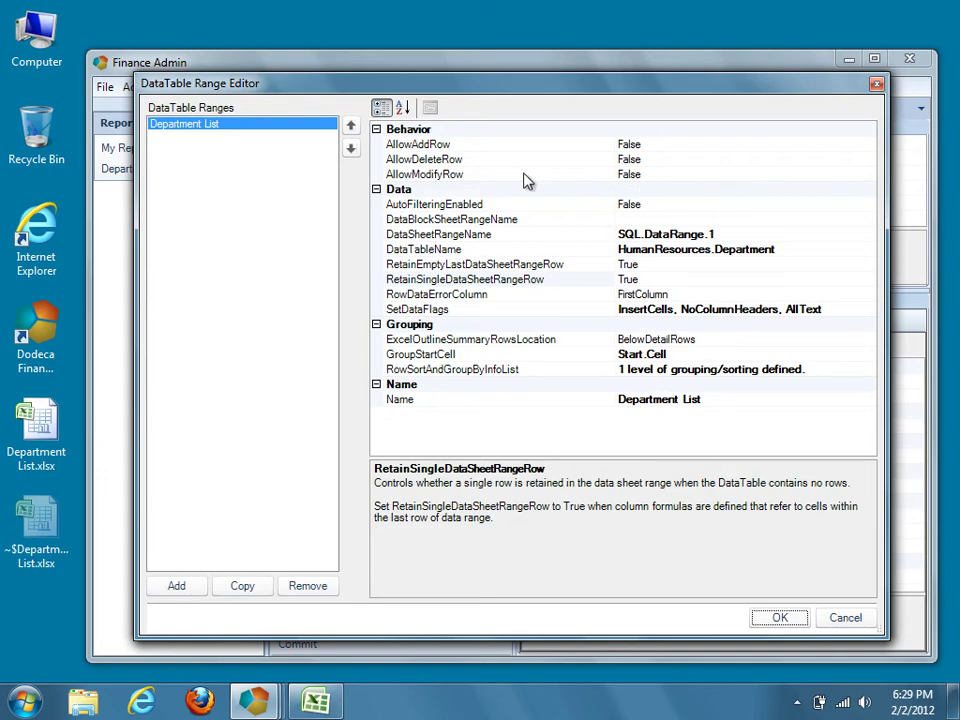
click(570, 266)
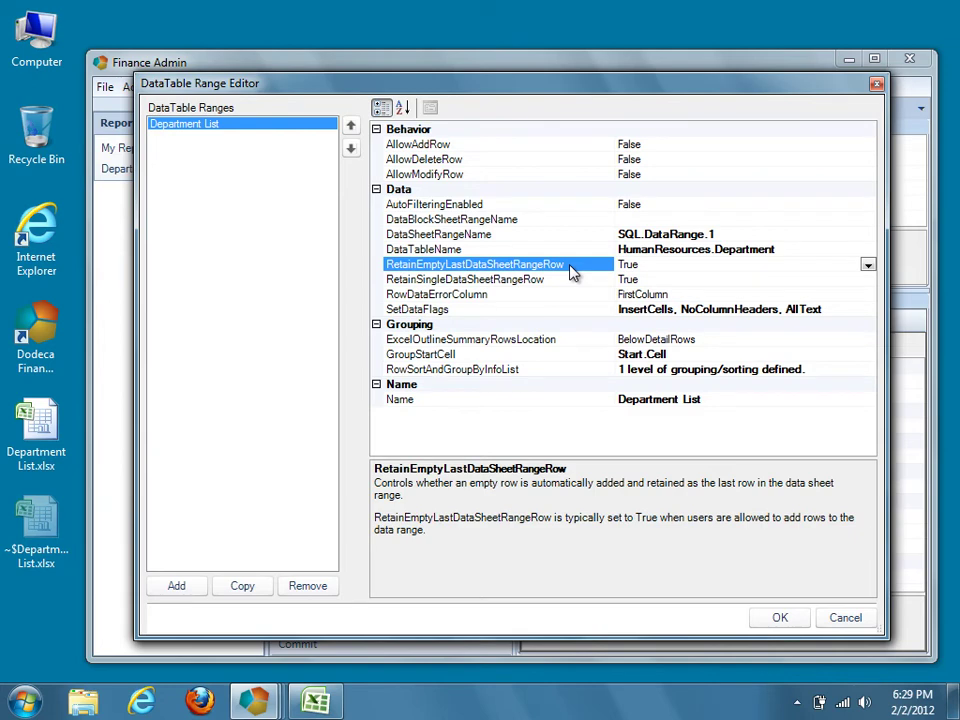
click(867, 265)
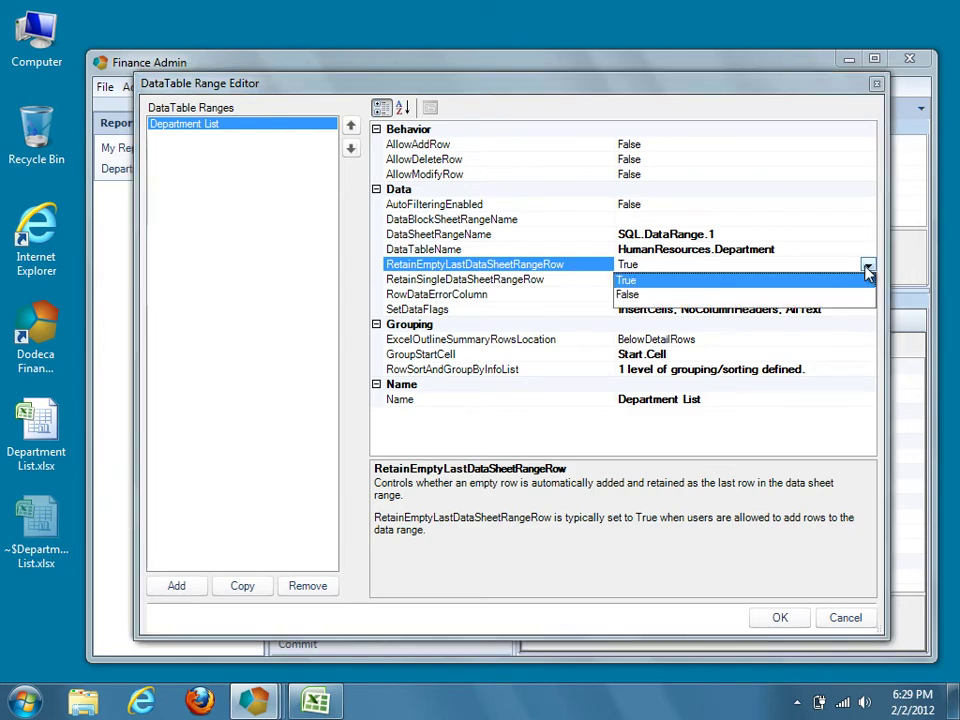
click(785, 294)
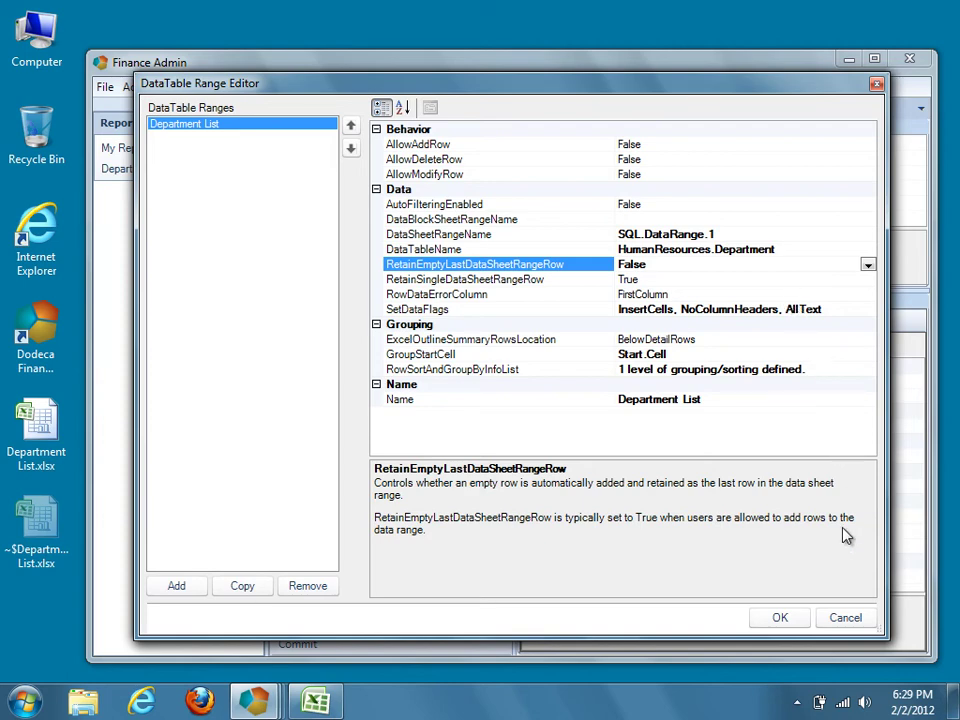
click(801, 620)
click(799, 621)
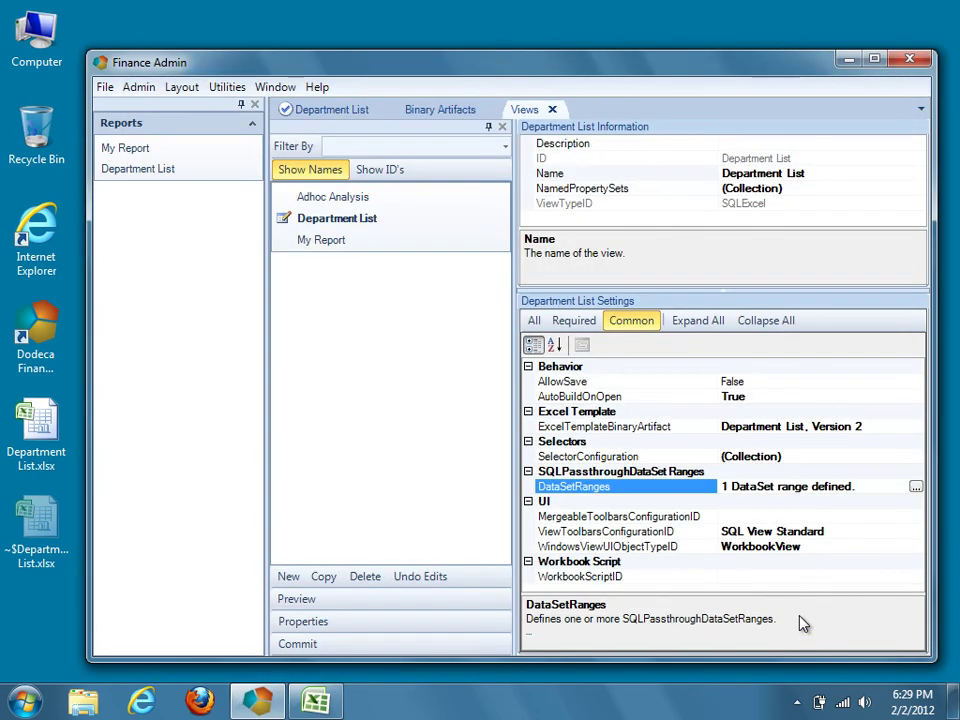
Preview the Department List view and test the outline by collapsing individual groups, collapsing all of them and expanding them again
click(315, 594)
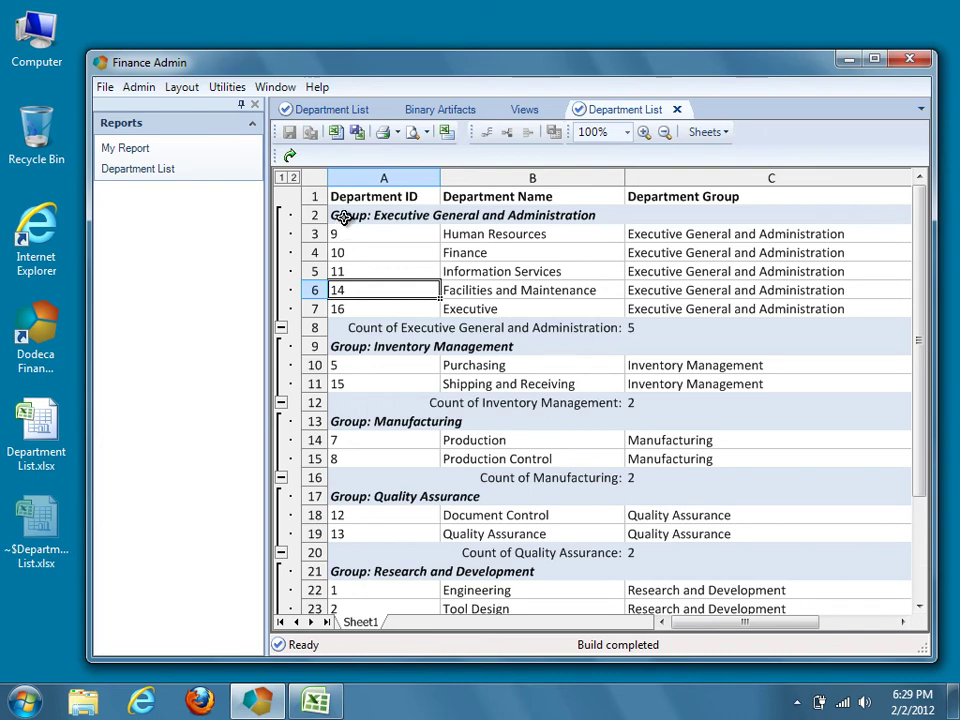
drag(343, 216, 673, 334)
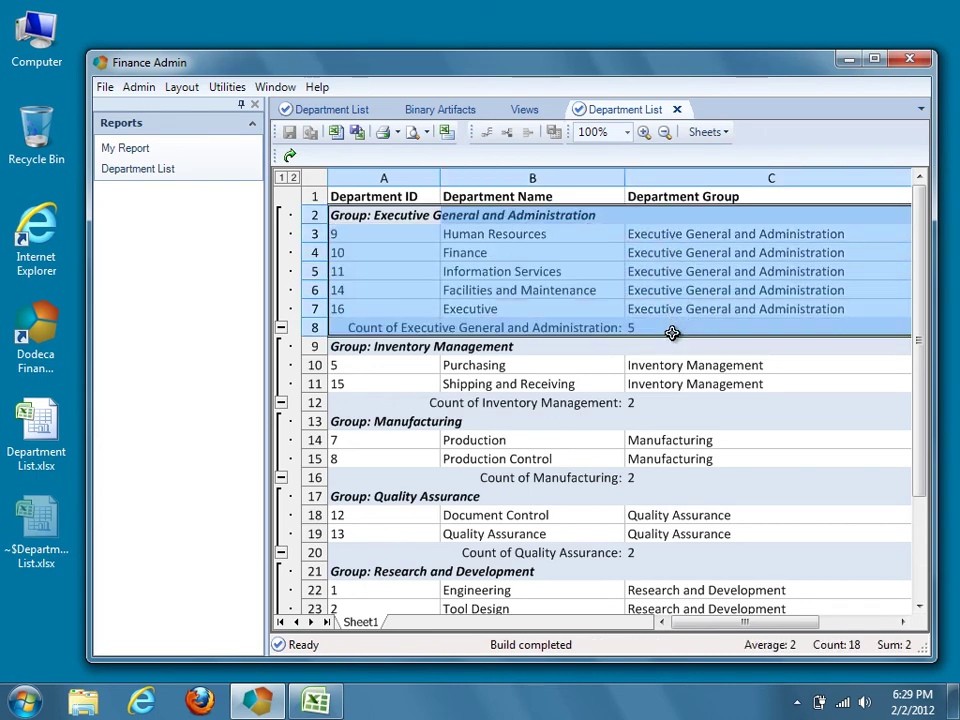
click(655, 349)
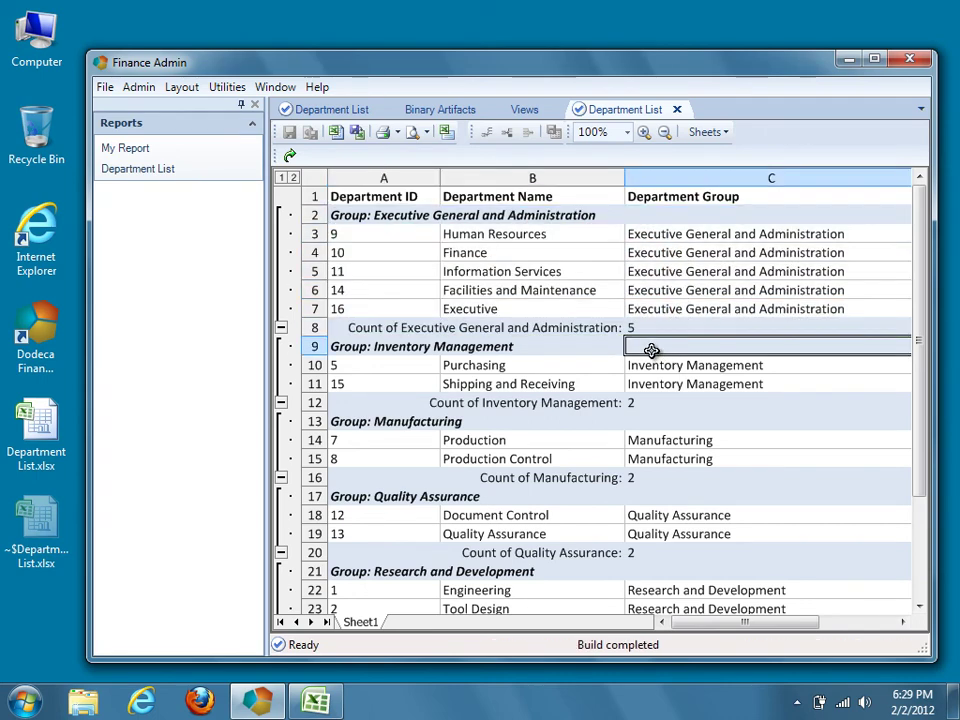
click(281, 327)
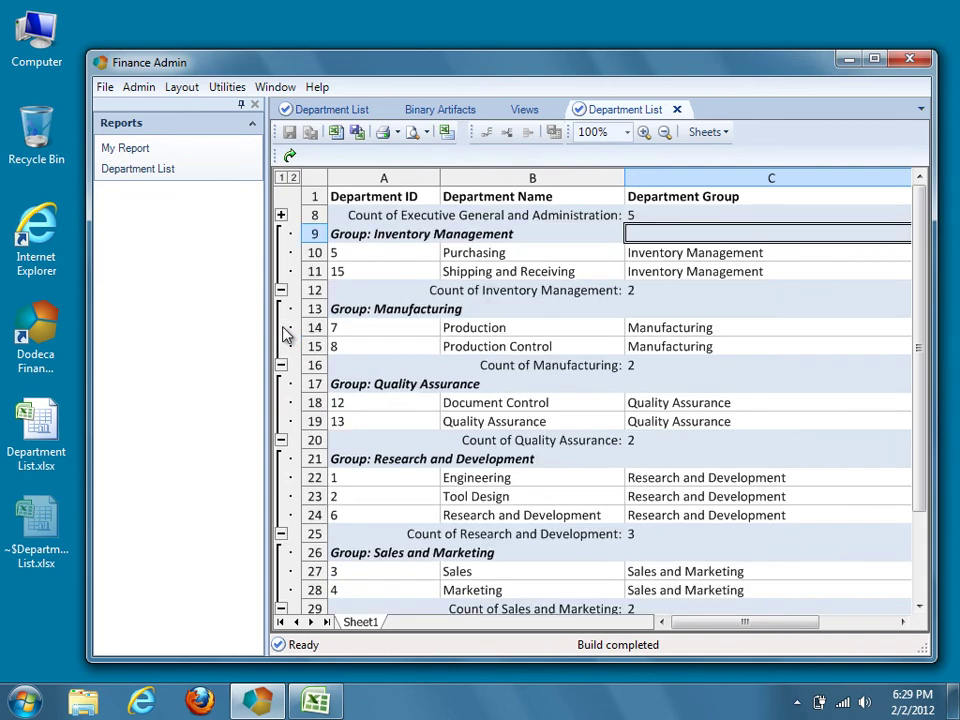
click(281, 290)
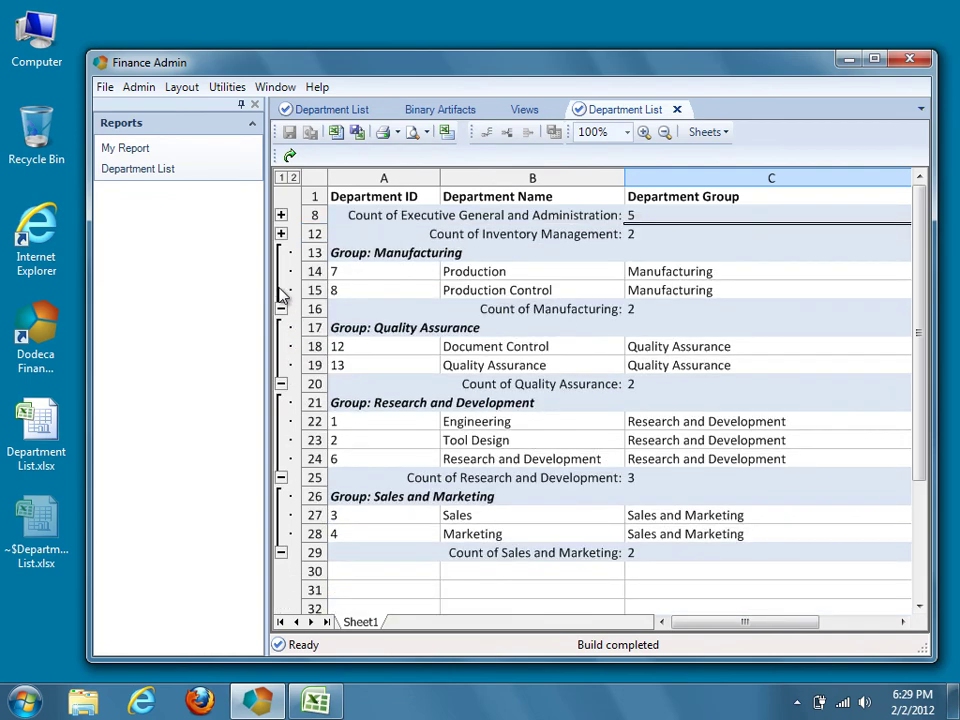
click(281, 178)
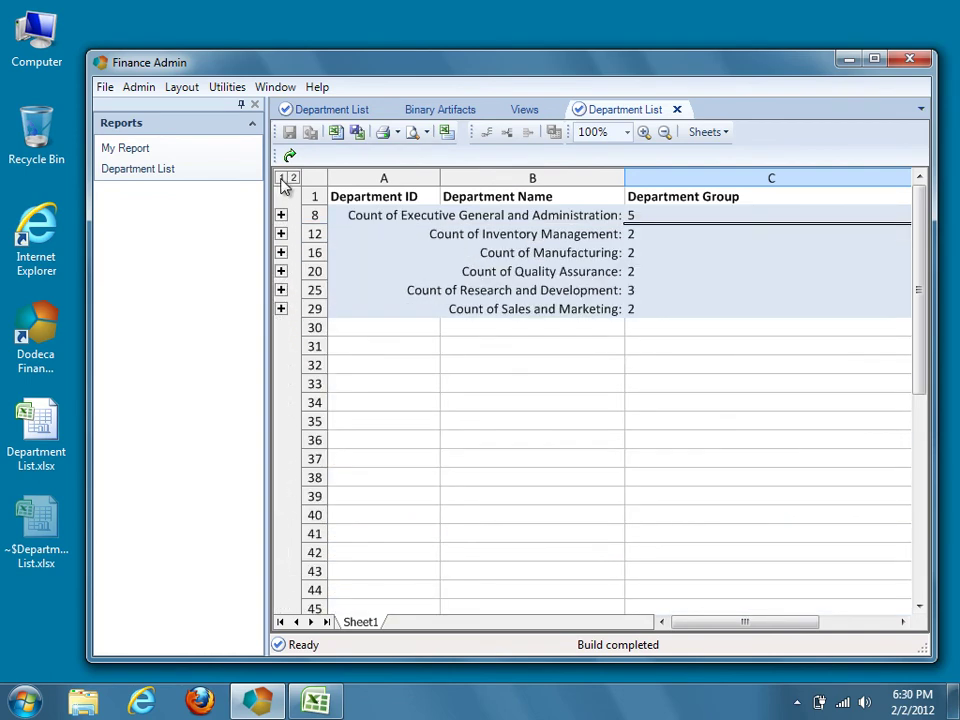
click(293, 178)
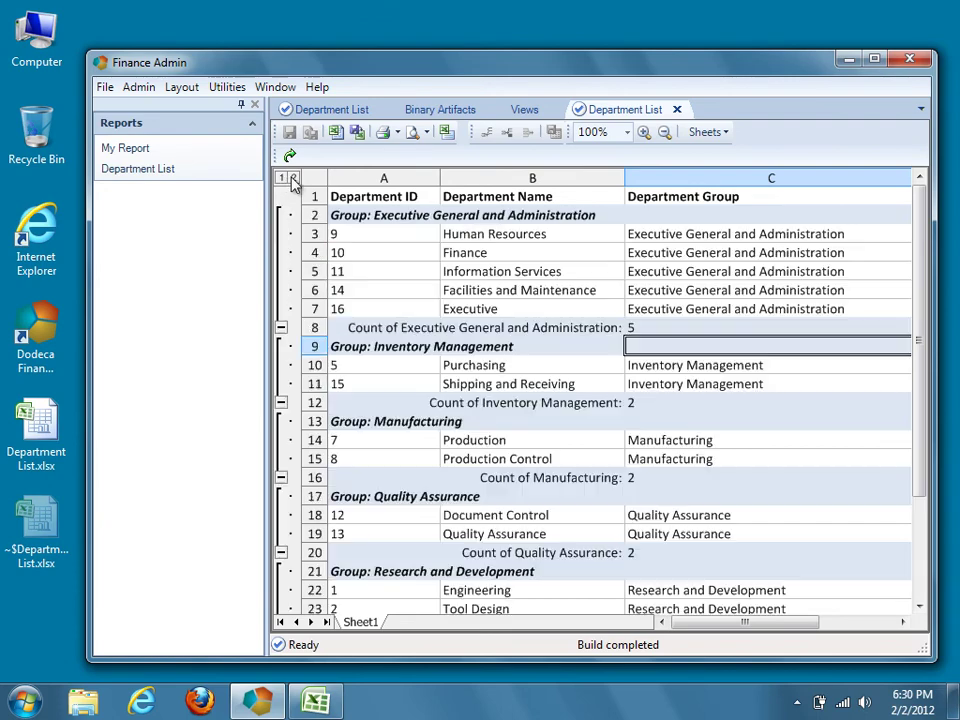
click(363, 234)
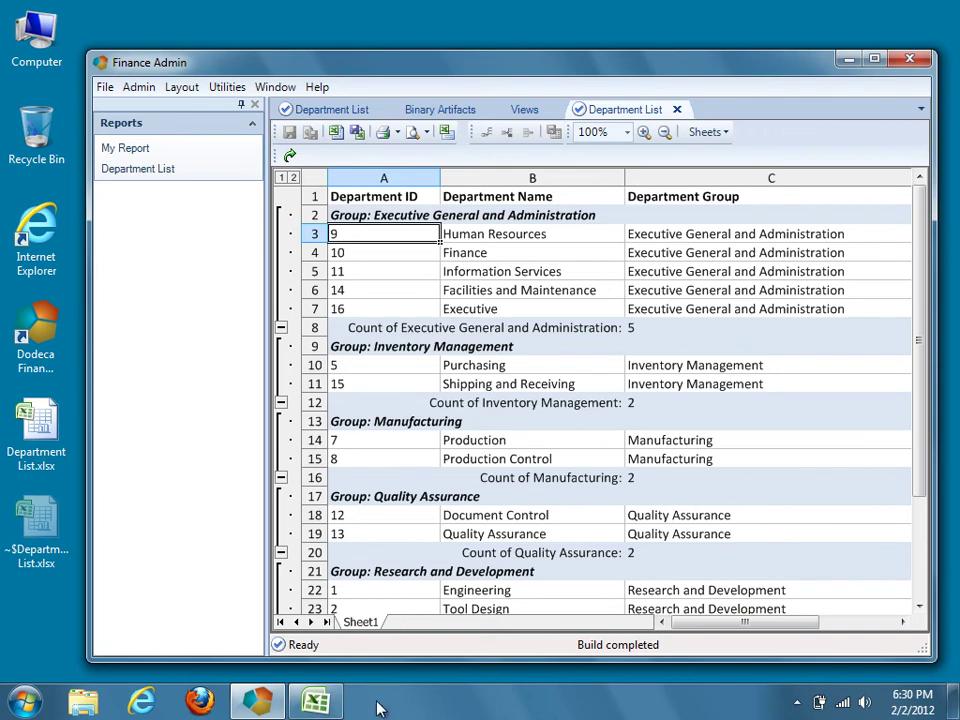
Switch to Excel, add a top border to the group header cells A1:C1 in Department List.xlsx and save the workbook
click(338, 706)
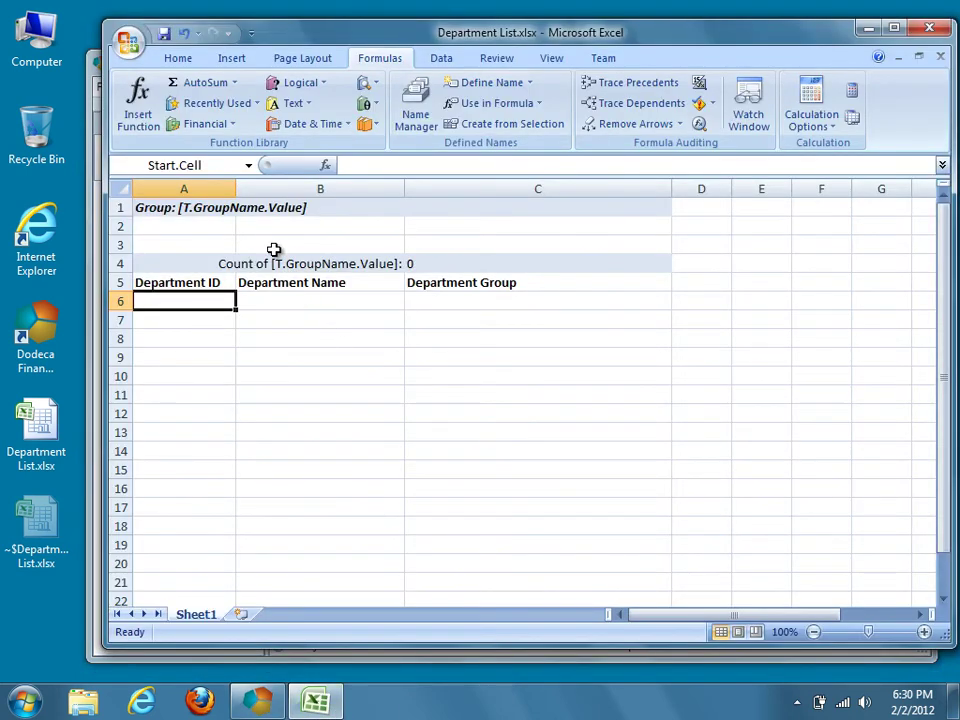
click(226, 208)
drag(226, 208, 456, 206)
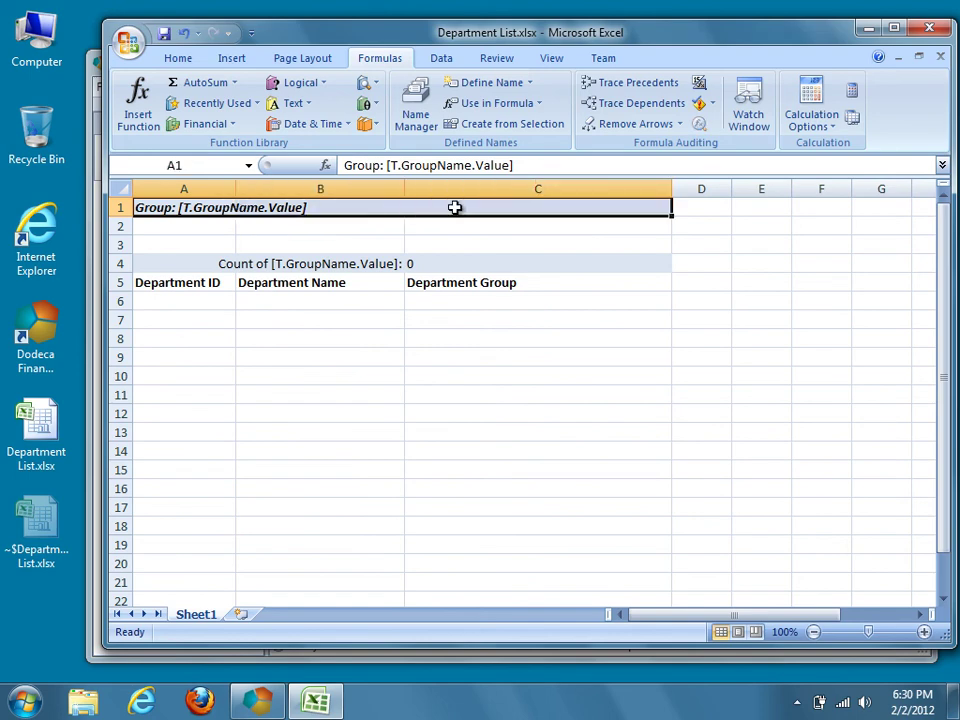
click(188, 62)
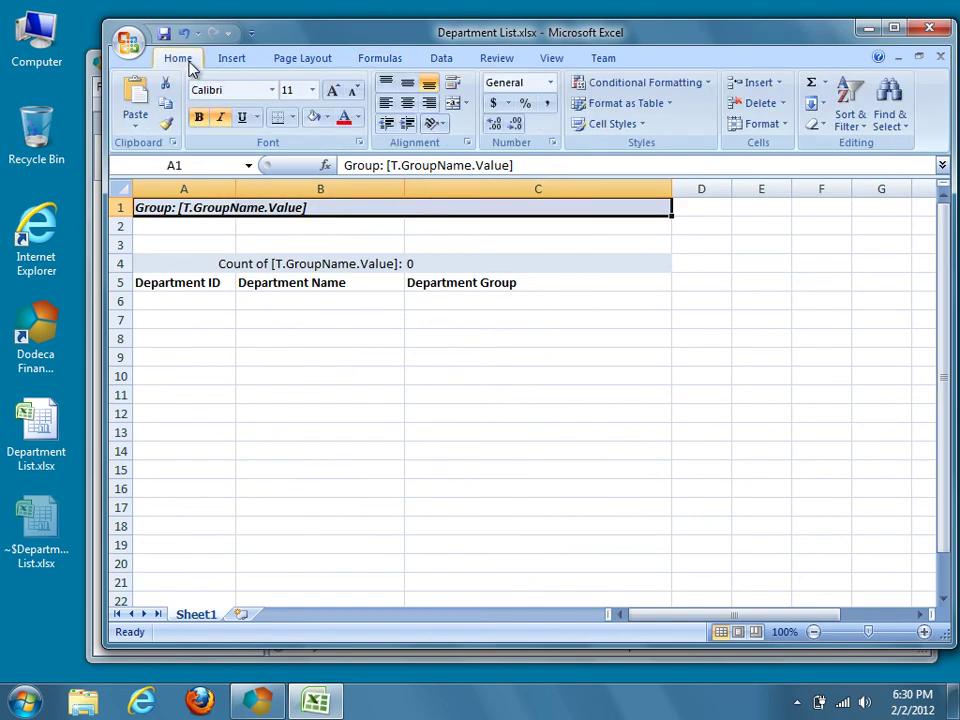
click(295, 117)
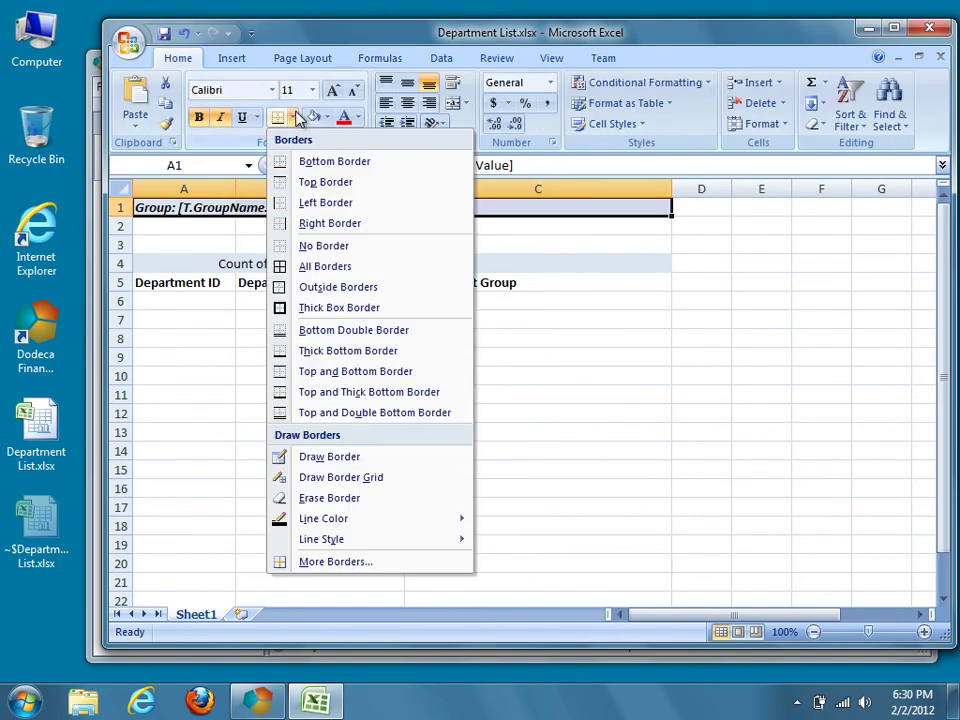
click(302, 183)
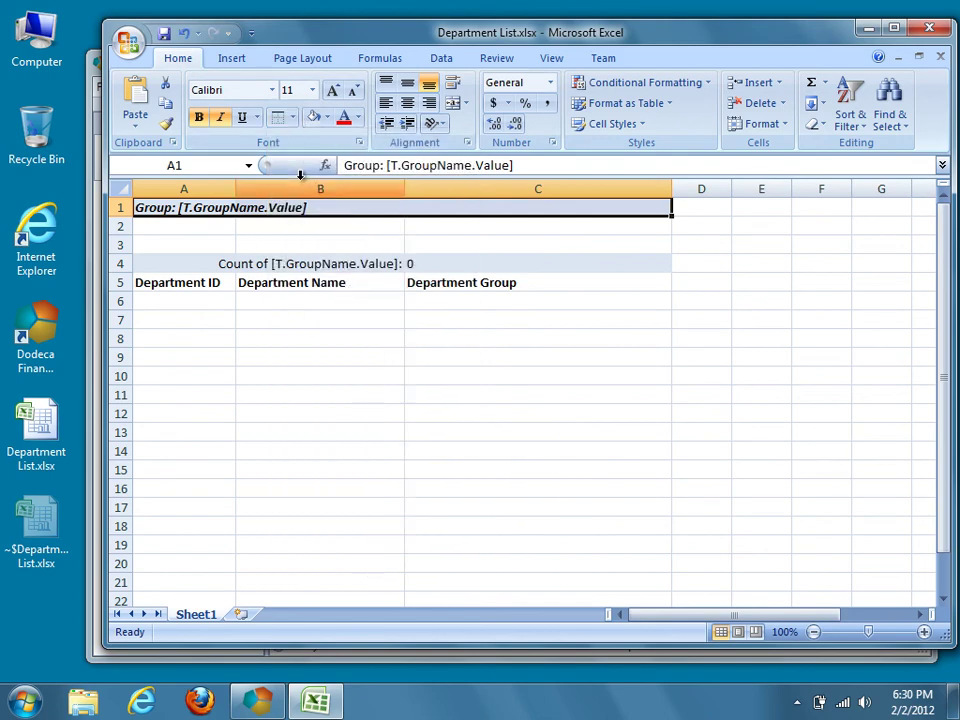
click(752, 214)
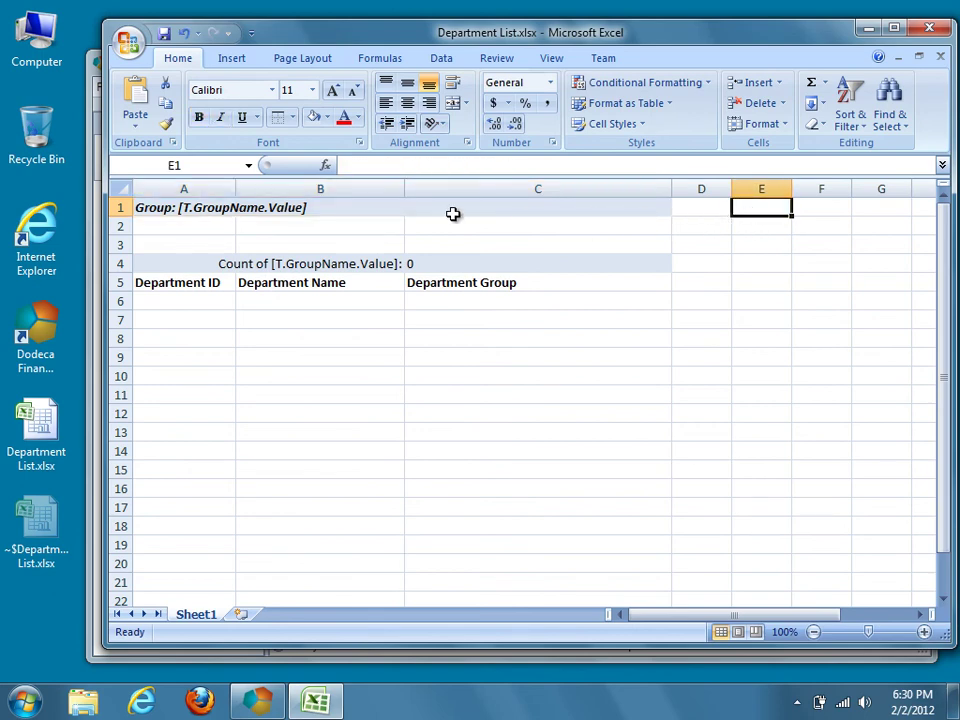
click(162, 36)
click(864, 32)
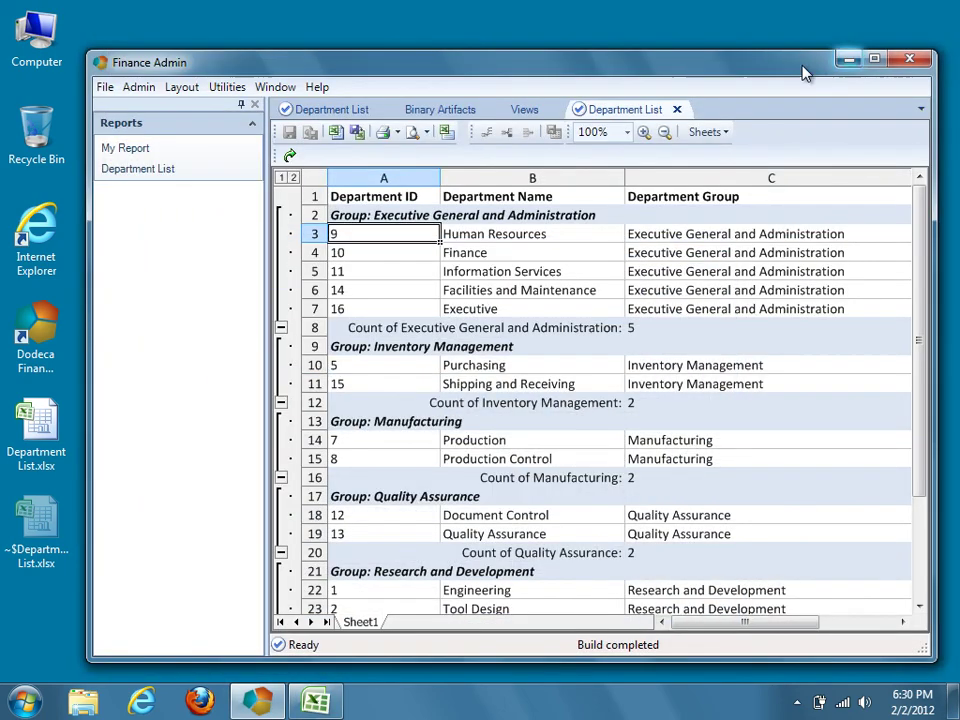
Close both open Department List views in Dodeca and bring up the binary artifacts
click(677, 109)
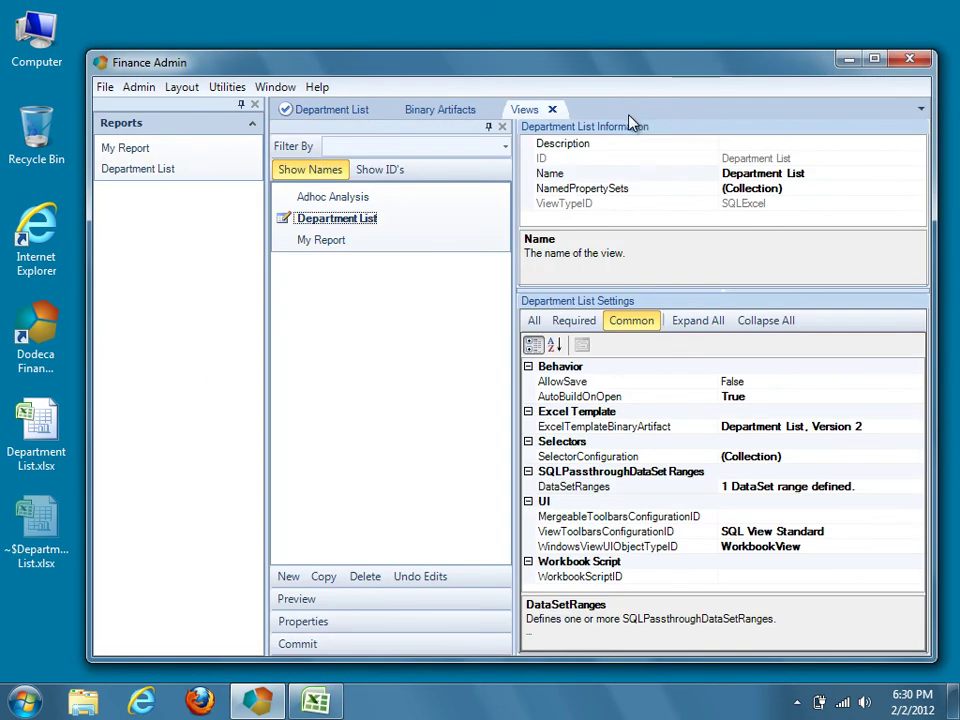
click(384, 109)
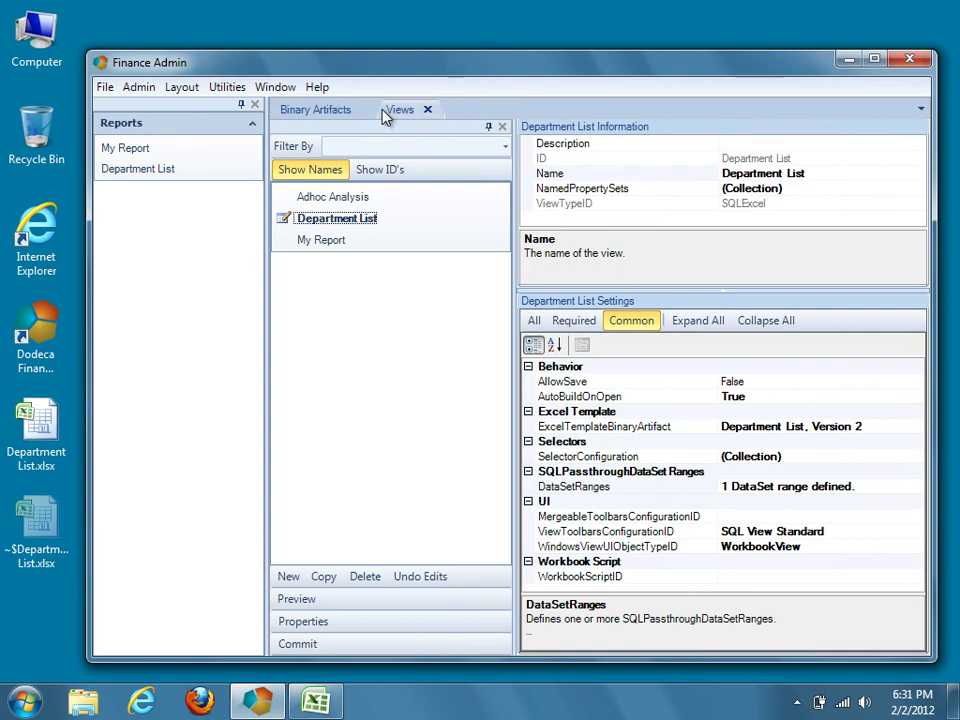
click(345, 111)
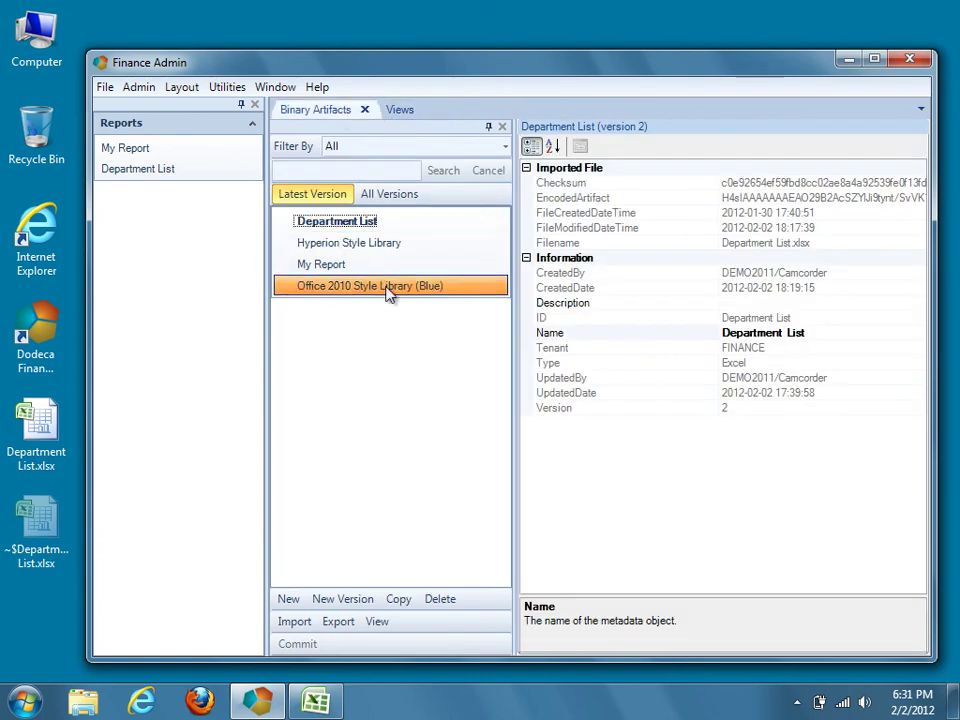
Import the updated Department List.xlsx from the desktop into the Department List artifact and commit the change
click(294, 622)
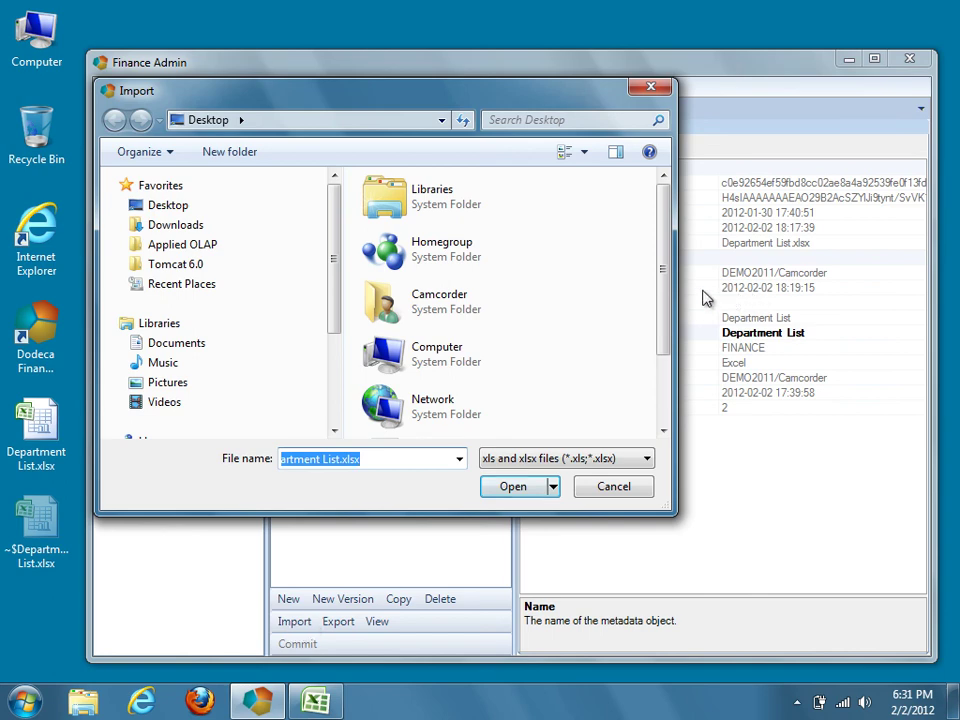
drag(664, 296, 656, 386)
click(494, 421)
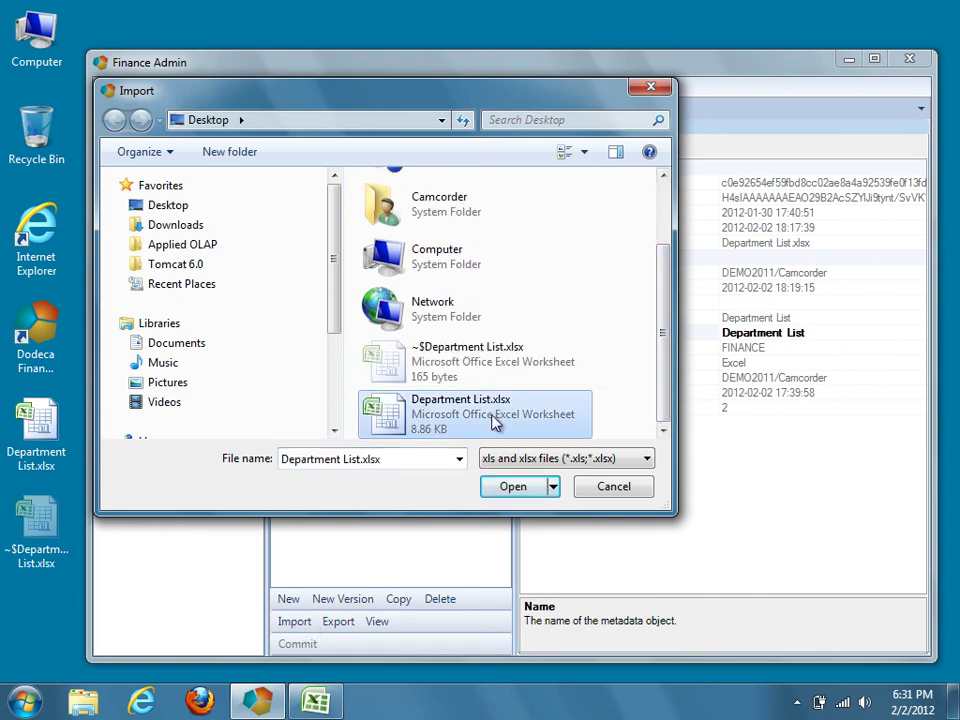
click(530, 490)
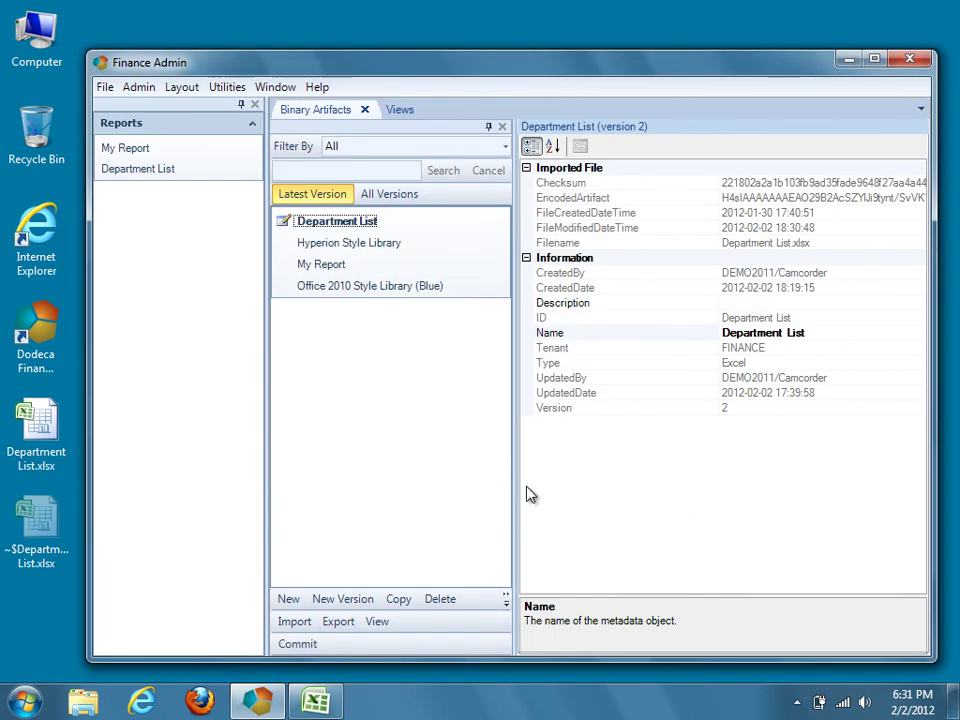
click(297, 644)
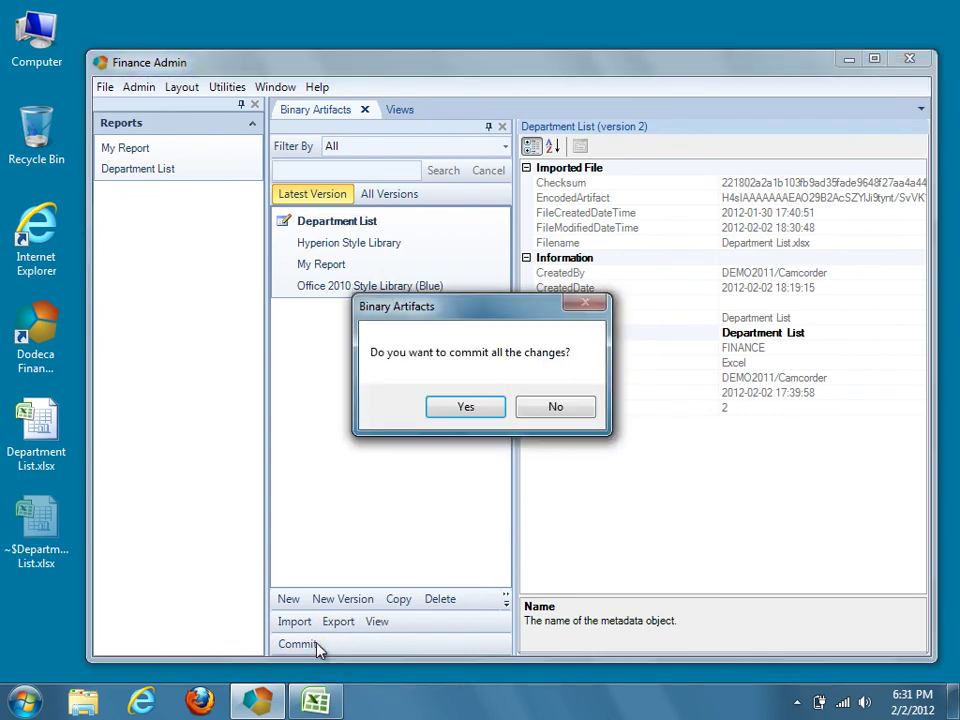
click(490, 410)
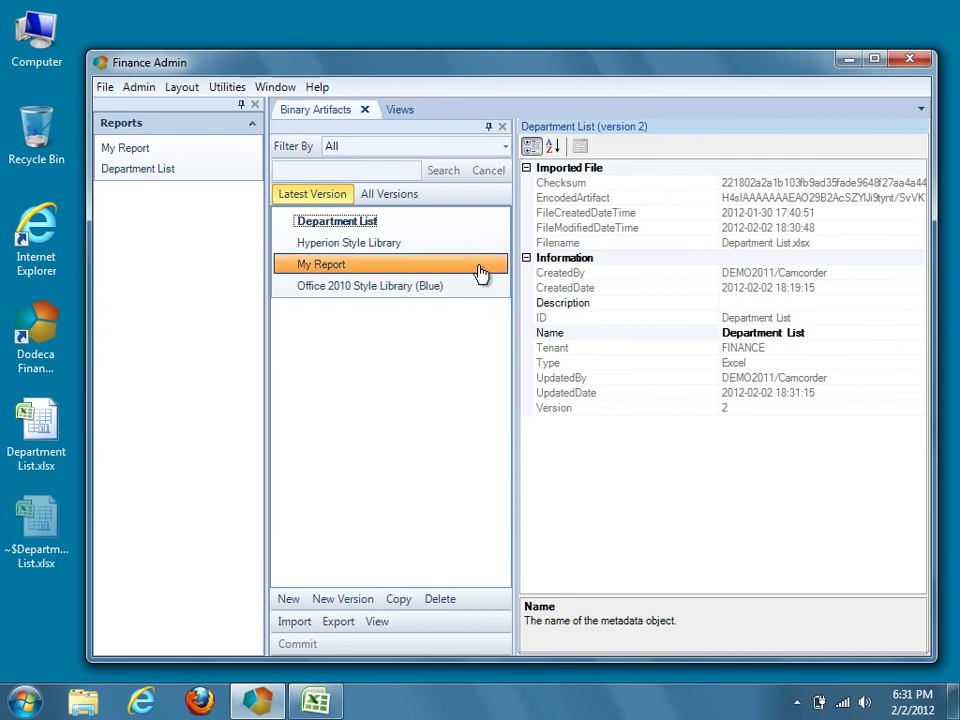
Preview the Department List view with the new header border, test collapsing and expanding its groups, and close the preview
click(401, 111)
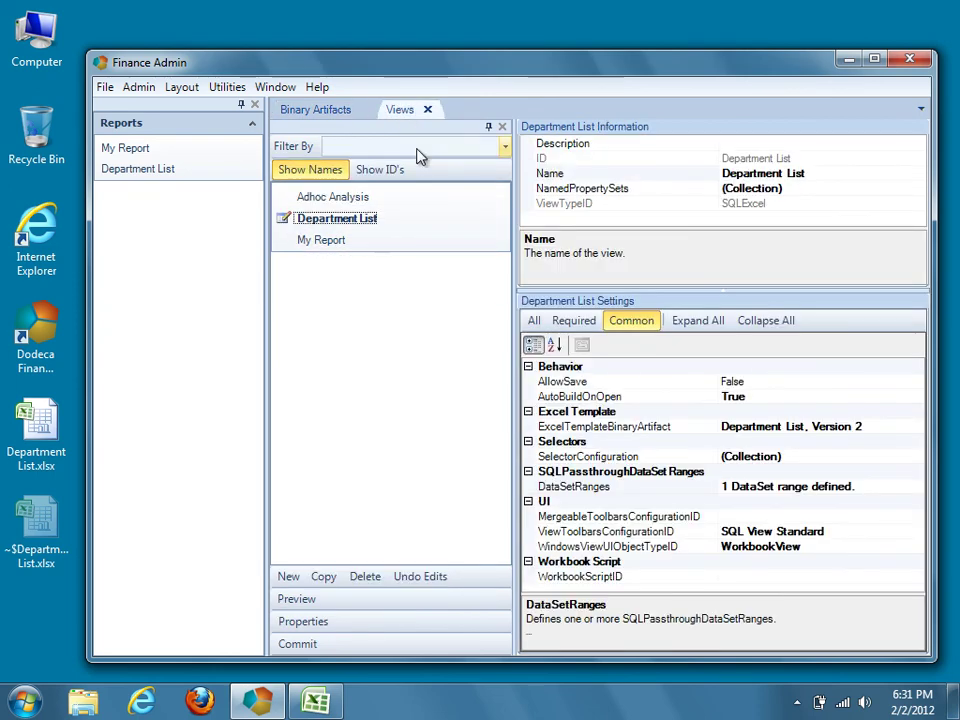
click(316, 603)
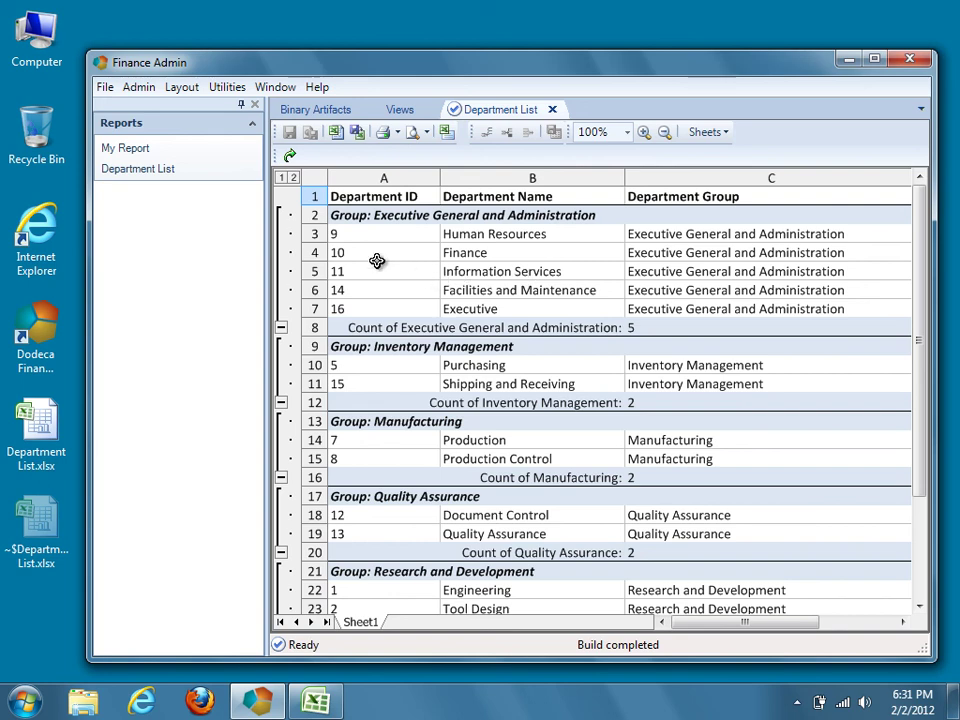
click(282, 177)
click(293, 178)
click(281, 327)
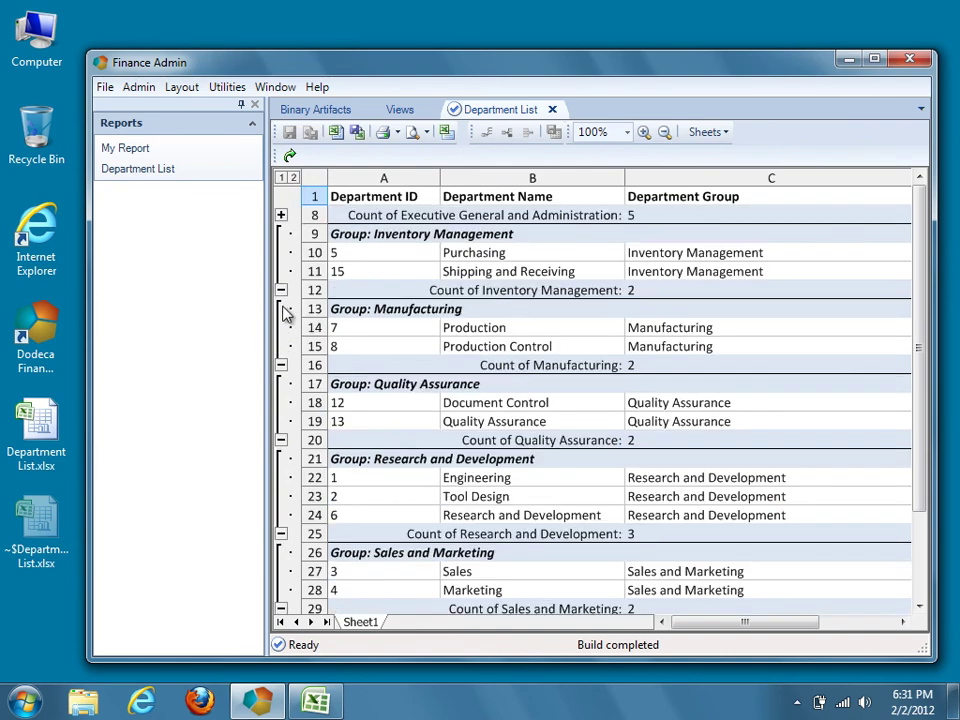
click(282, 292)
click(281, 307)
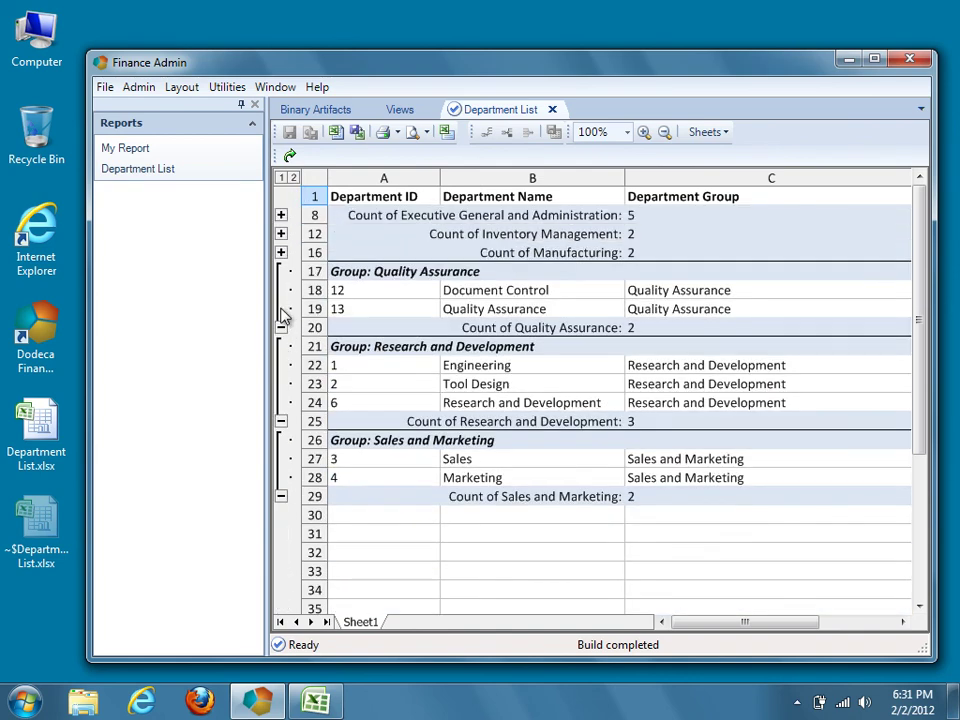
click(294, 178)
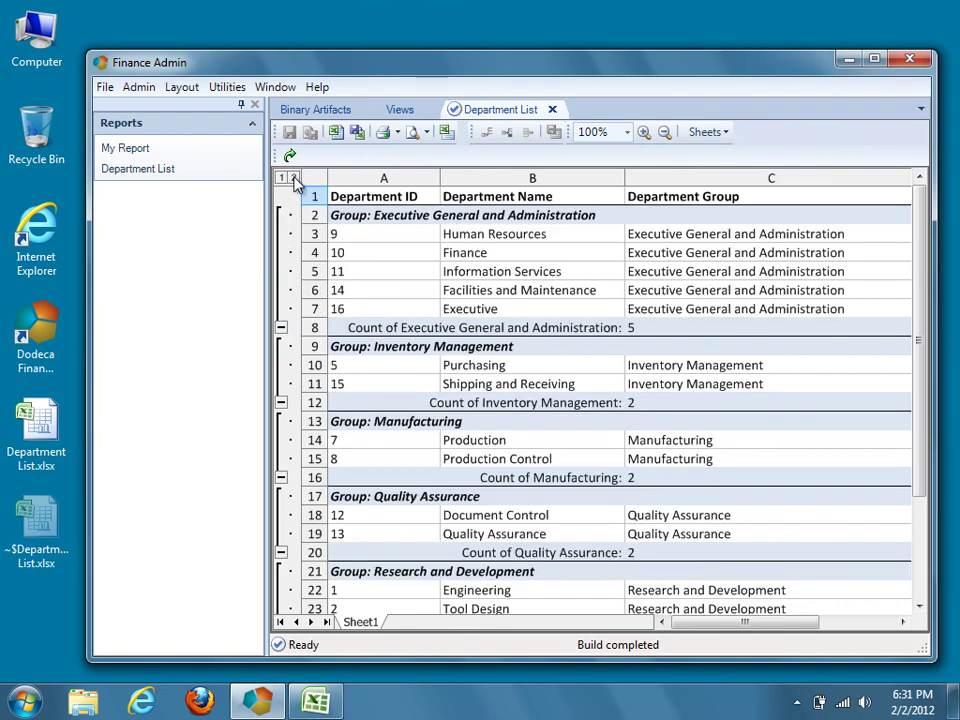
click(552, 110)
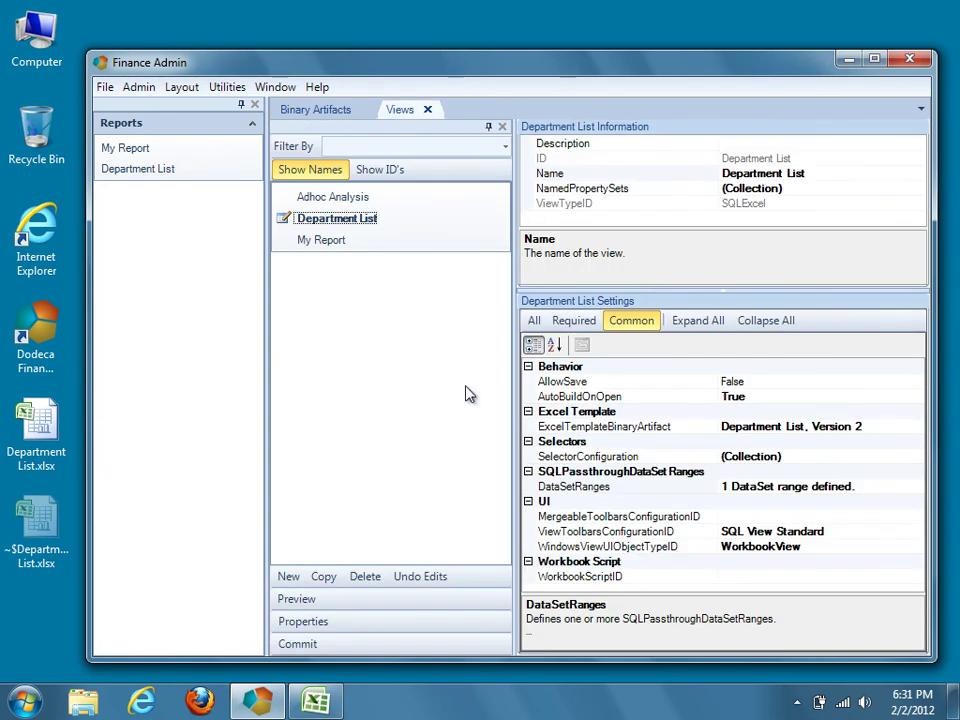
Commit the Department List view changes and open the finished Department List report from the Reports list
click(316, 651)
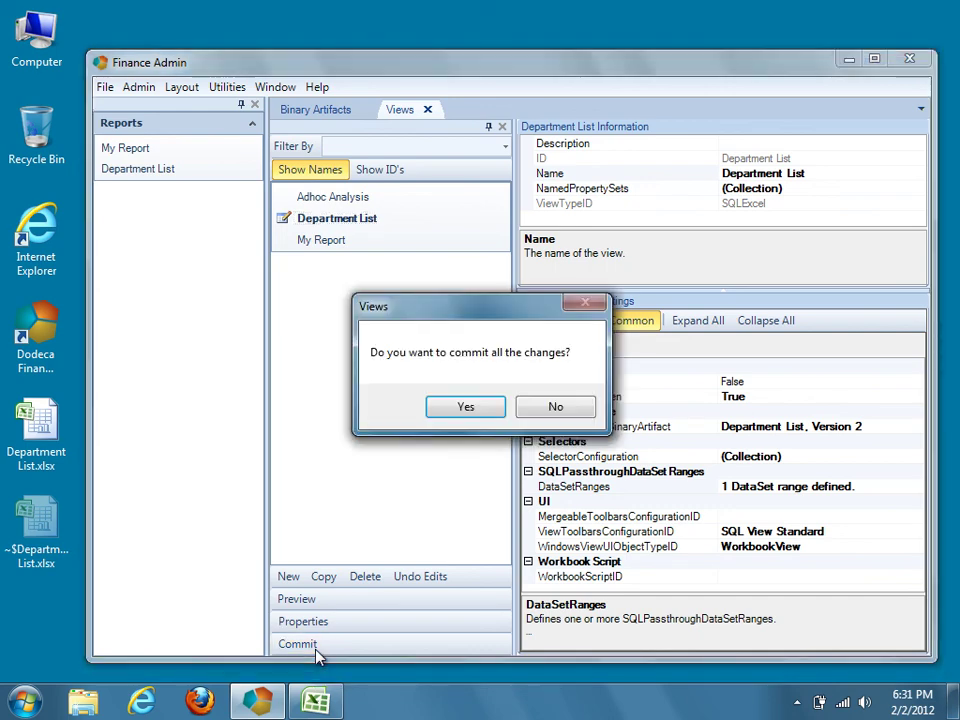
click(466, 407)
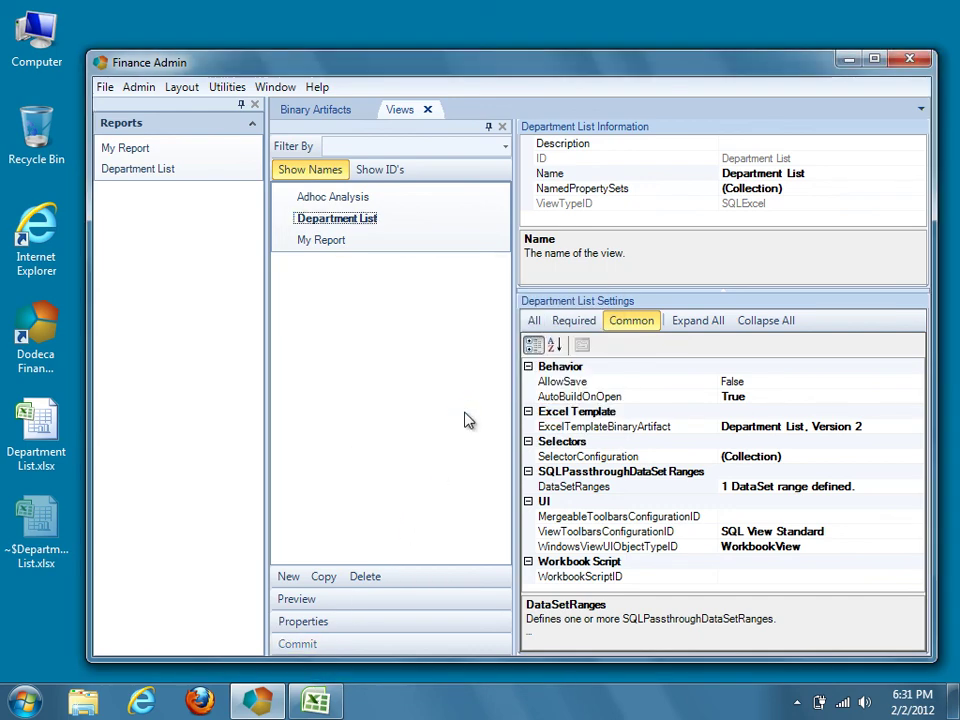
click(193, 172)
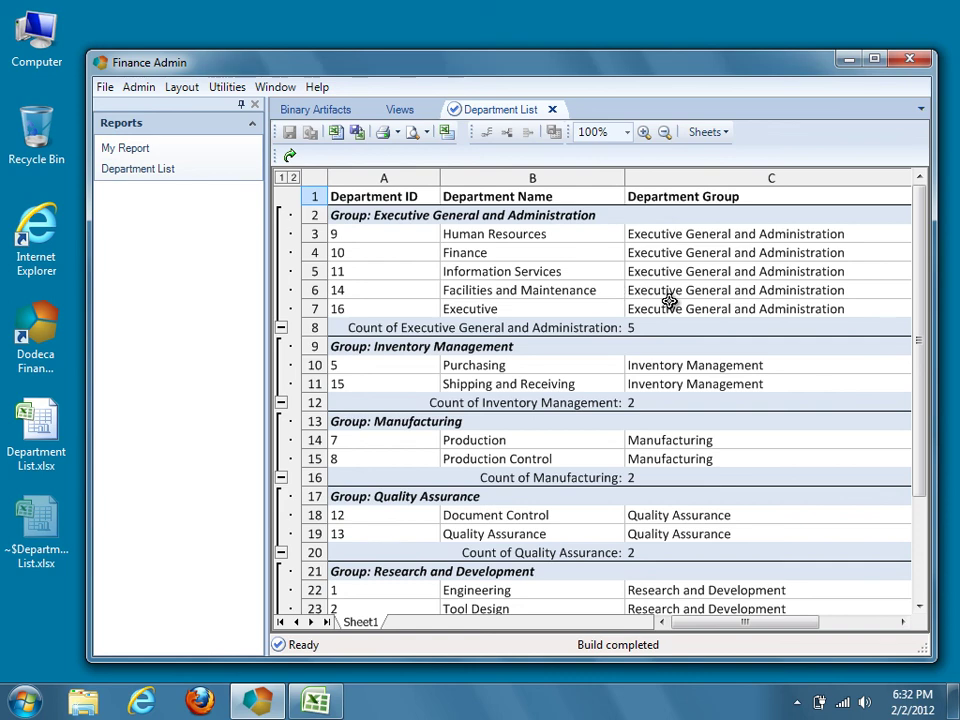
drag(924, 278, 936, 253)
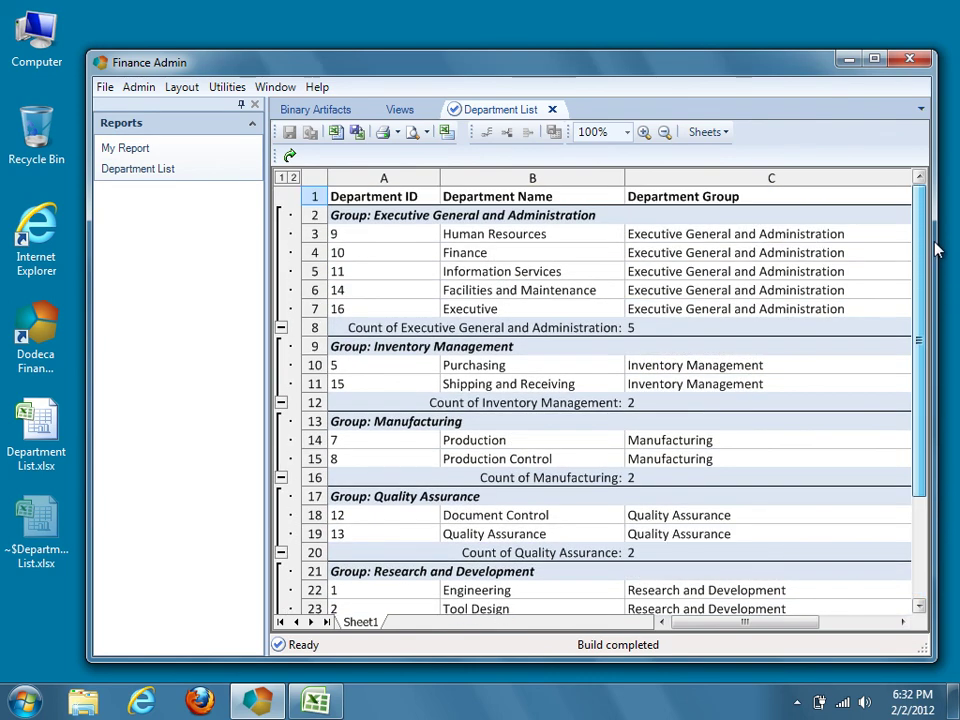